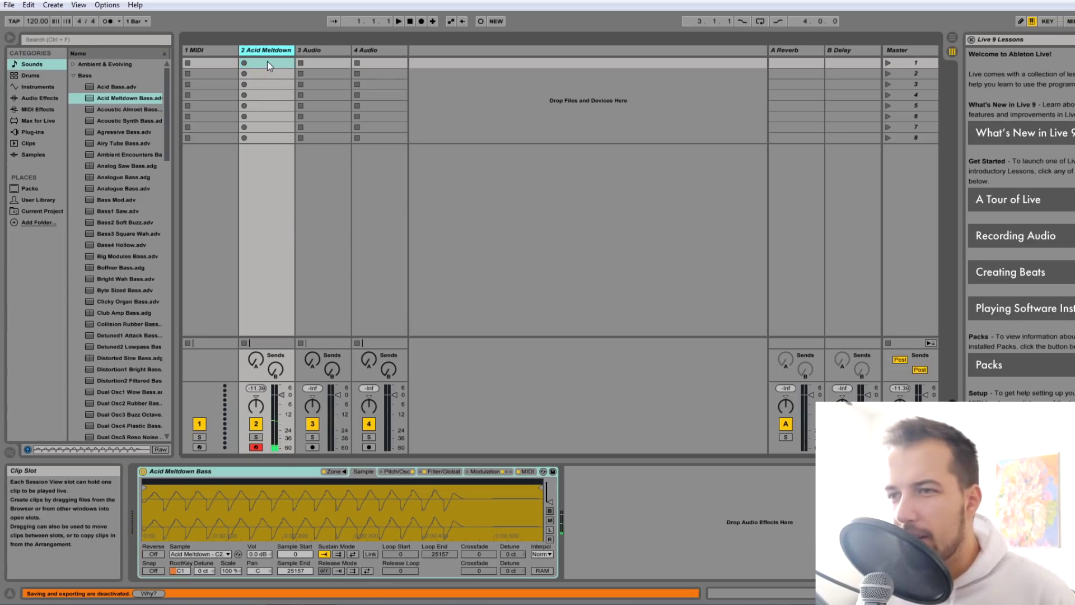
# - Load the Grand Piano.adg preset from the Piano & Keys sounds onto track 2
pyautogui.click(75, 77)
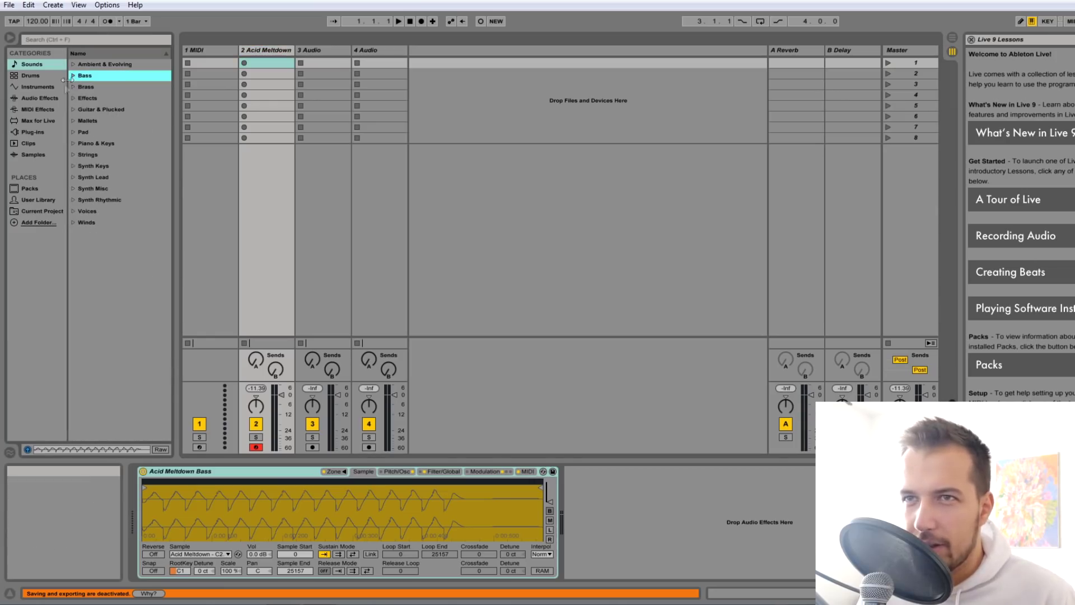
pyautogui.click(75, 144)
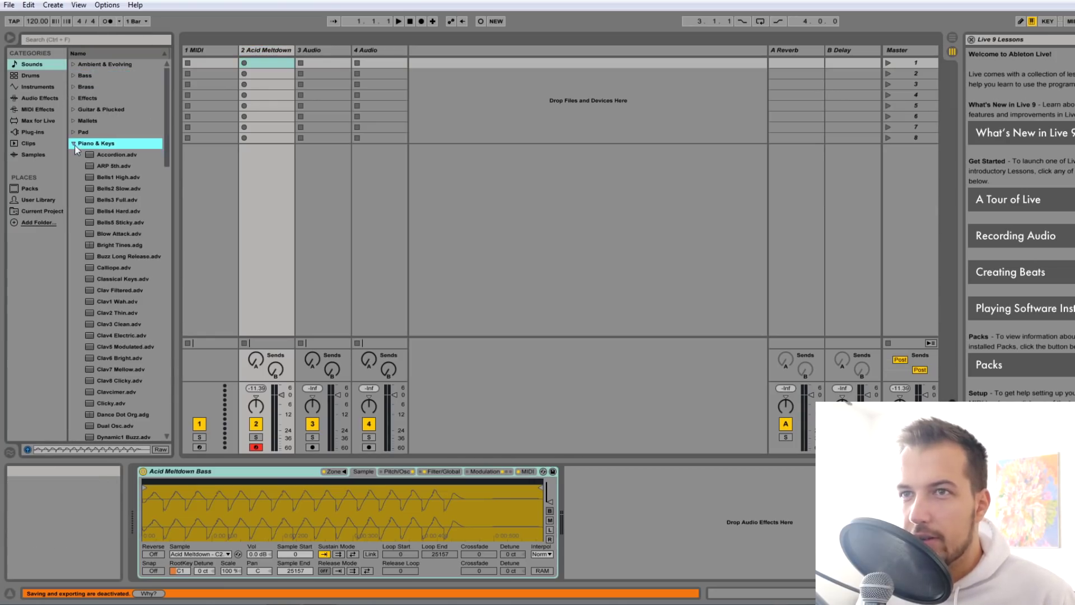
pyautogui.click(111, 166)
pyautogui.click(119, 303)
pyautogui.scroll(-1, 119, 294)
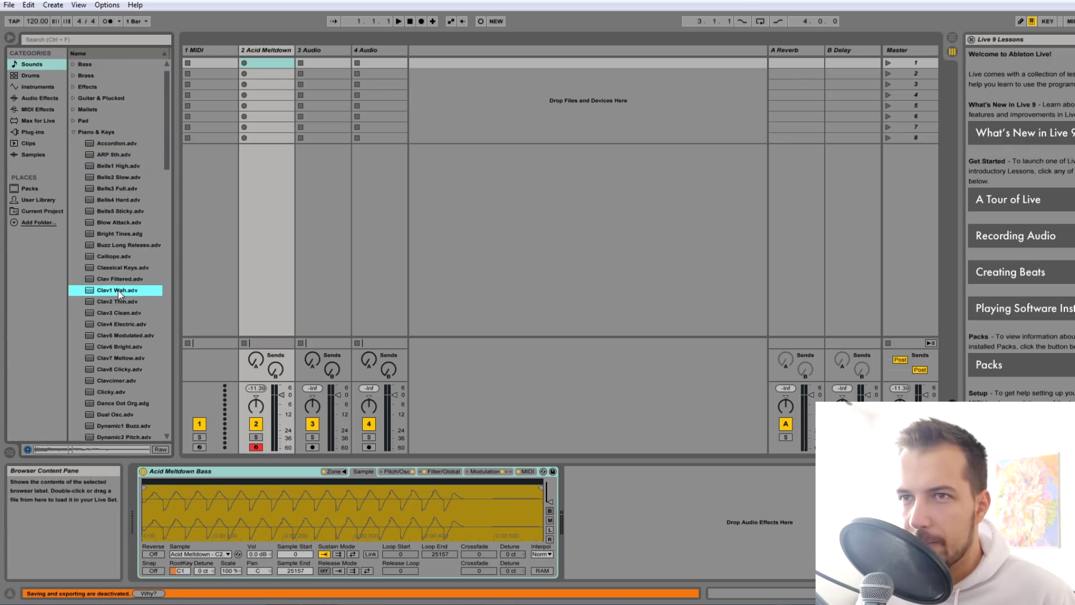
pyautogui.scroll(-6, 120, 298)
pyautogui.click(140, 358)
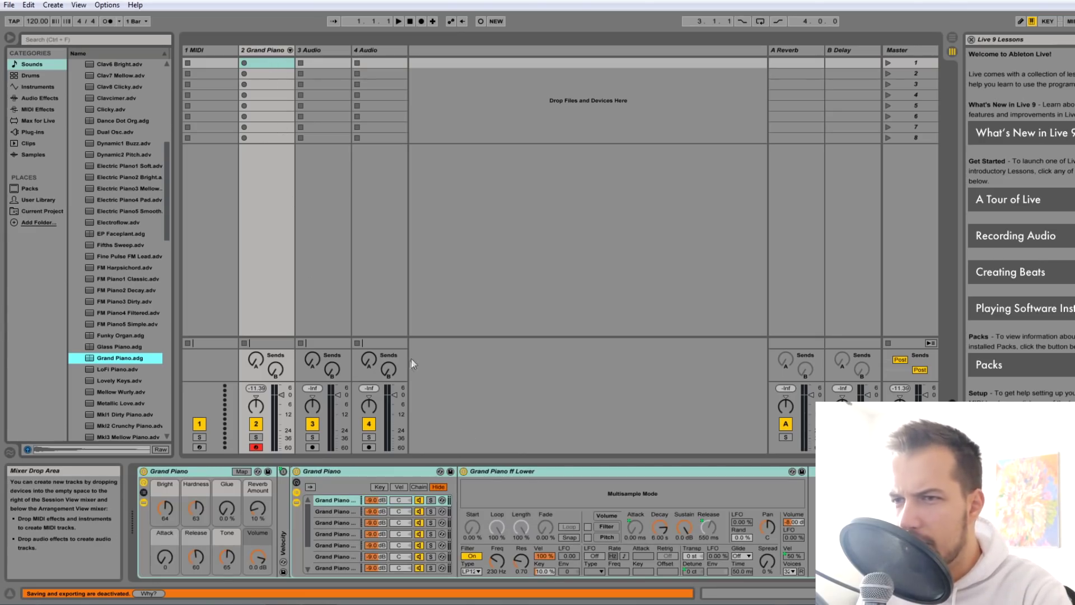
pyautogui.click(395, 472)
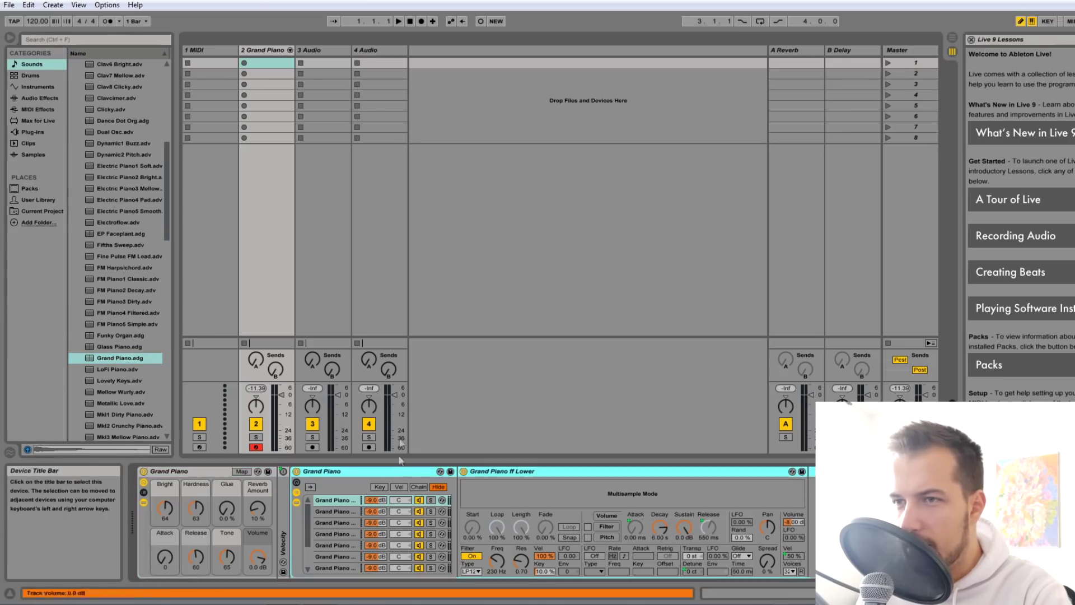
pyautogui.click(268, 63)
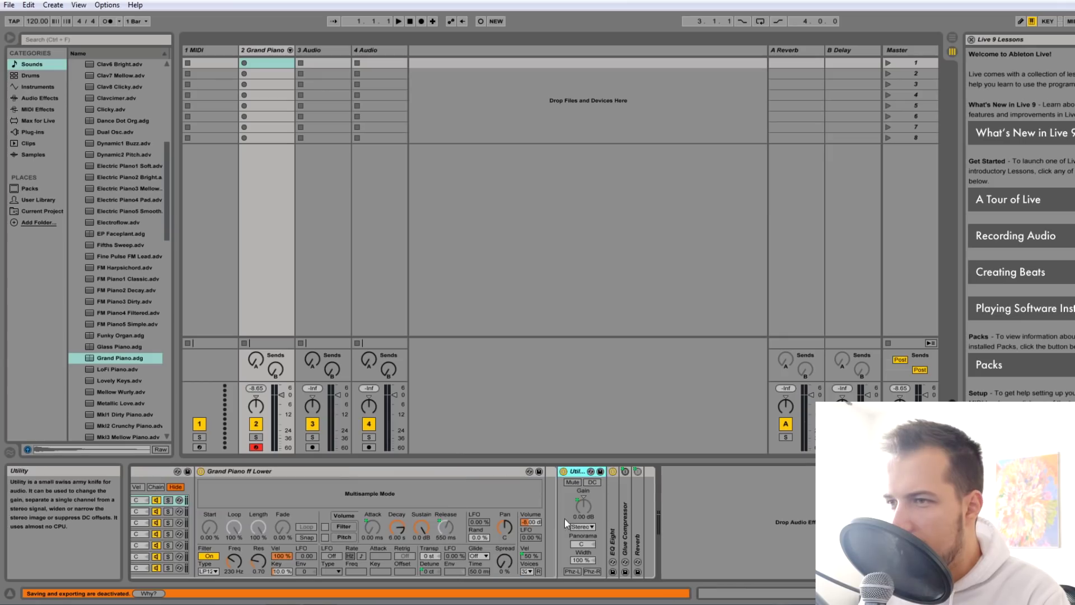
pyautogui.doubleClick(577, 471)
pyautogui.click(723, 595)
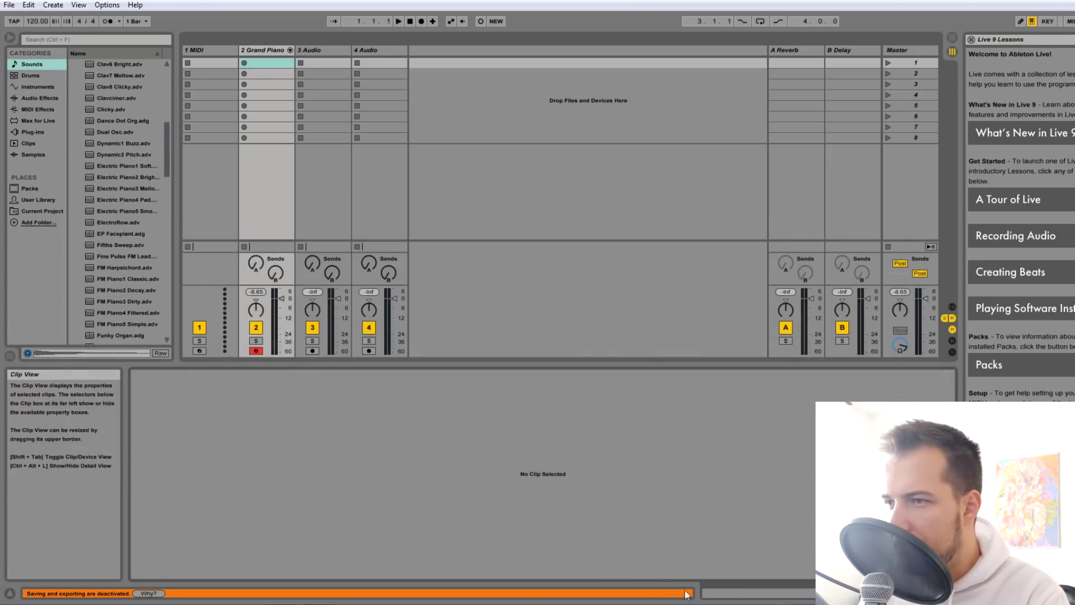
pyautogui.click(896, 594)
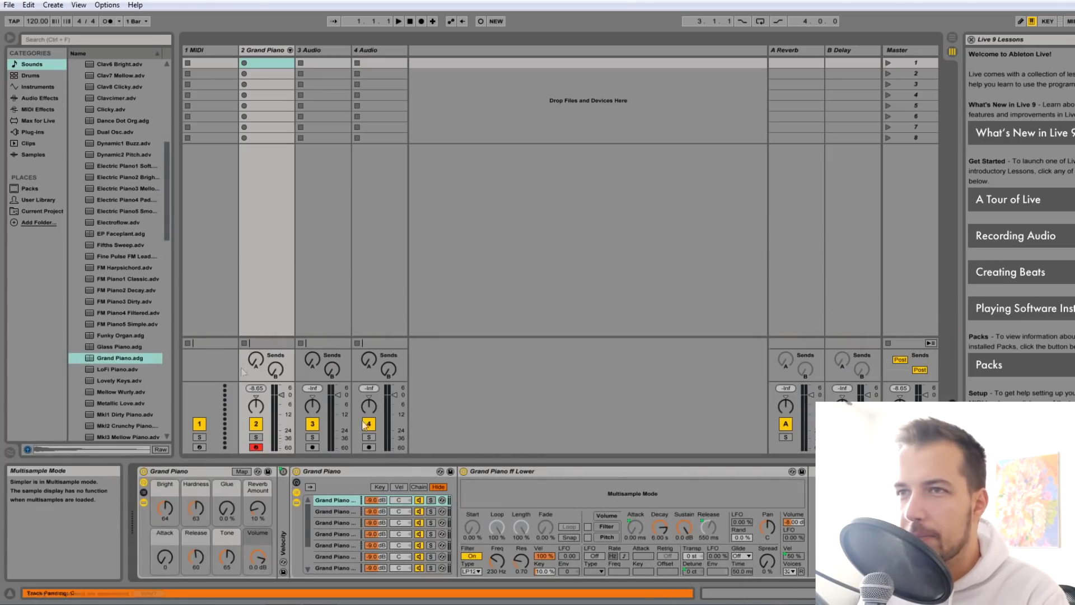
# - Create a MIDI clip in the Grand Piano track's first slot with an F3 note from 1.1.1 to 1.3.1
pyautogui.doubleClick(263, 62)
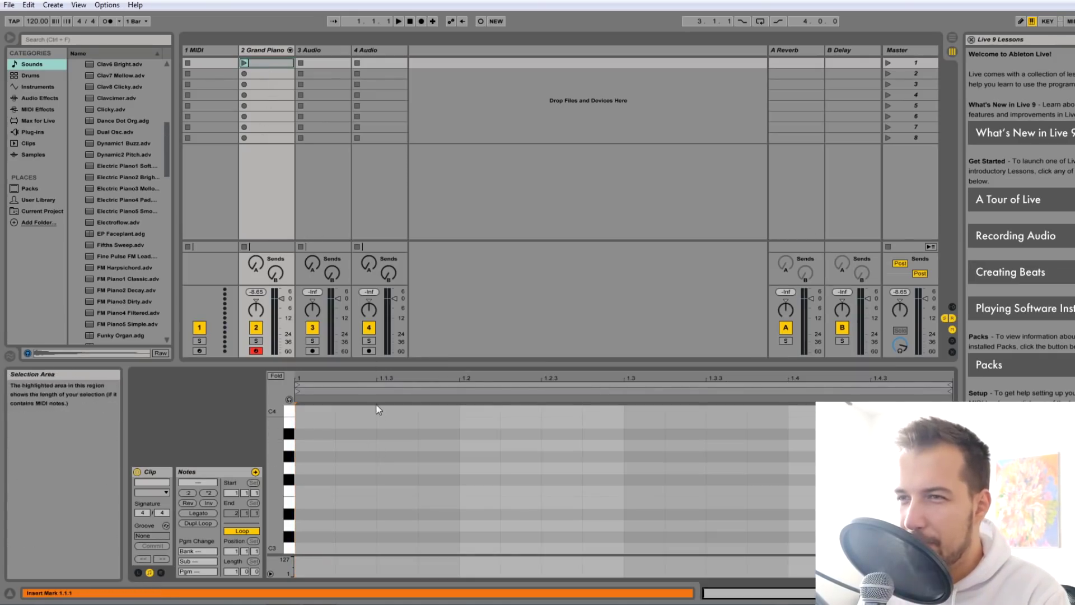
pyautogui.scroll(-2, 351, 444)
pyautogui.doubleClick(333, 467)
pyautogui.moveTo(333, 467); pyautogui.dragTo(624, 467)
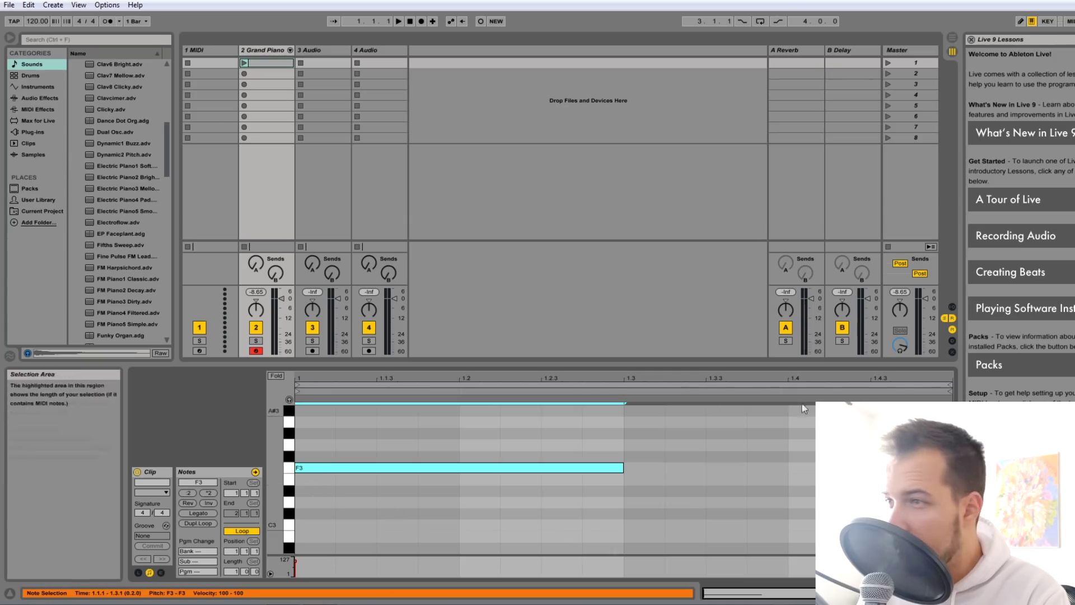
# - Enlarge the MIDI note editor and start playback of the clip
pyautogui.moveTo(618, 364); pyautogui.dragTo(619, 221)
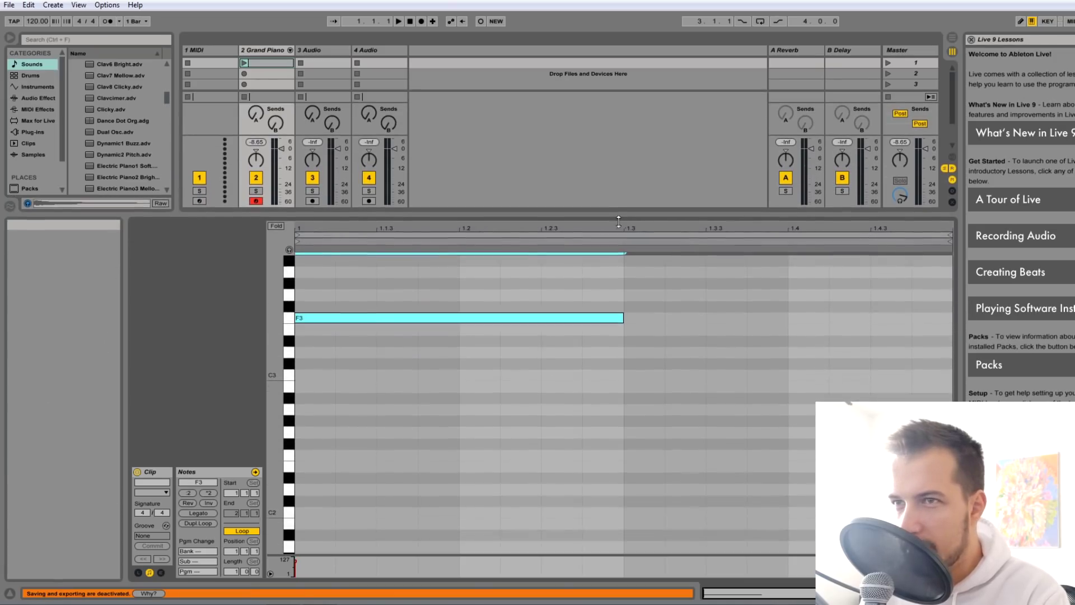
pyautogui.scroll(3, 634, 312)
pyautogui.press('space')
pyautogui.click(601, 420)
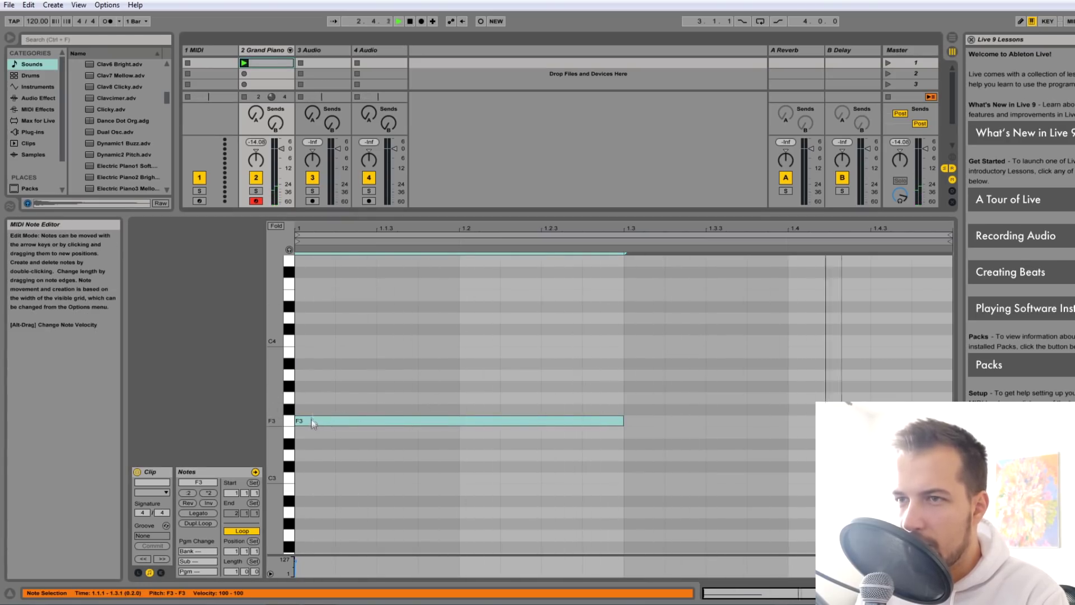
# - Add A3 and C4 notes above the F3 note, both lasting from 1.1.1 to 1.3.1
pyautogui.click(302, 377)
pyautogui.doubleClick(301, 374)
pyautogui.moveTo(335, 374); pyautogui.dragTo(623, 374)
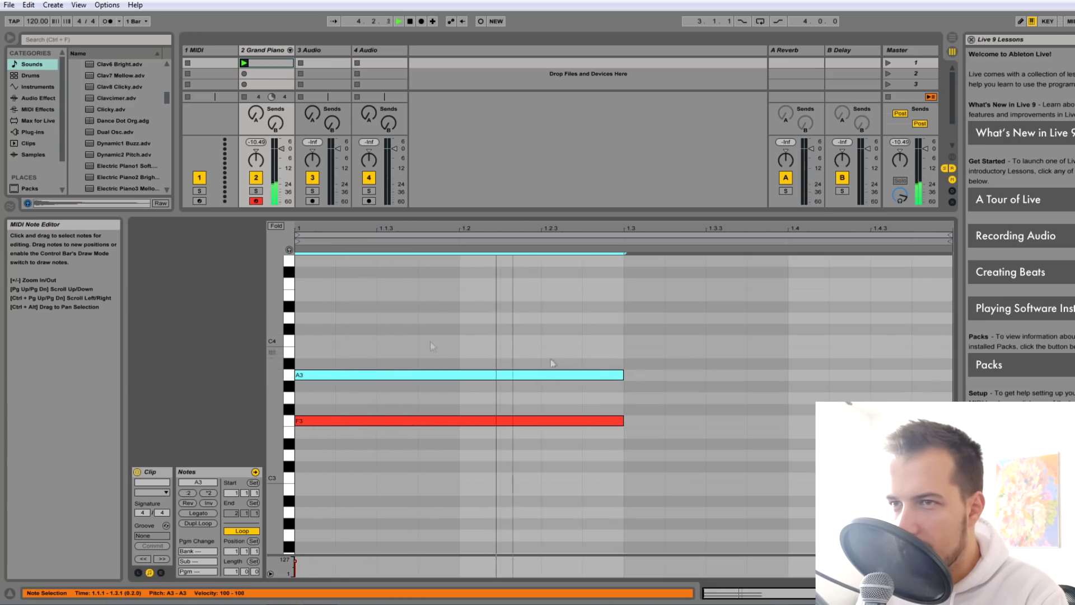
pyautogui.doubleClick(298, 340)
pyautogui.moveTo(335, 341); pyautogui.dragTo(624, 341)
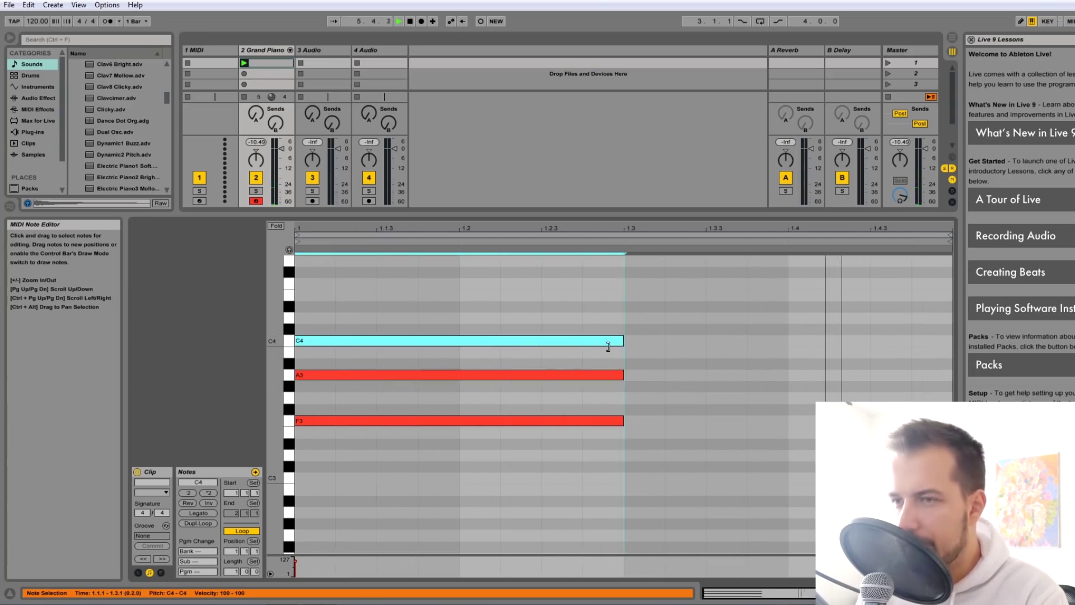
# - Stop playback and audition low keys on the piano roll for the bass notes
pyautogui.scroll(-5, 513, 466)
pyautogui.click(513, 466)
pyautogui.scroll(3, 524, 456)
pyautogui.press('space')
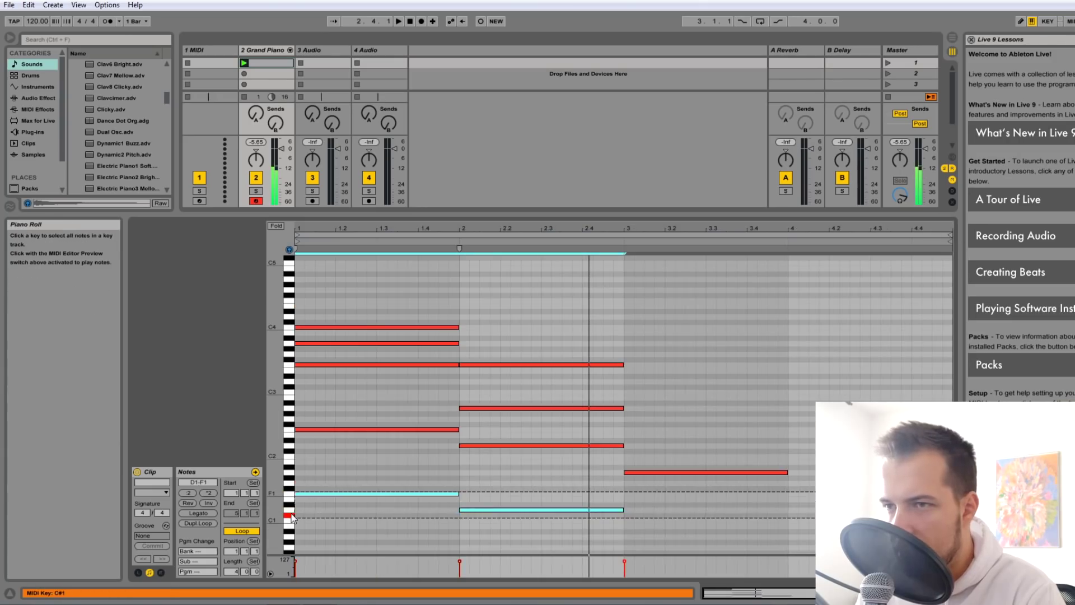
pyautogui.click(291, 507)
pyautogui.keyDown('shift'); pyautogui.click(290, 474); pyautogui.keyUp('shift')
pyautogui.click(289, 477)
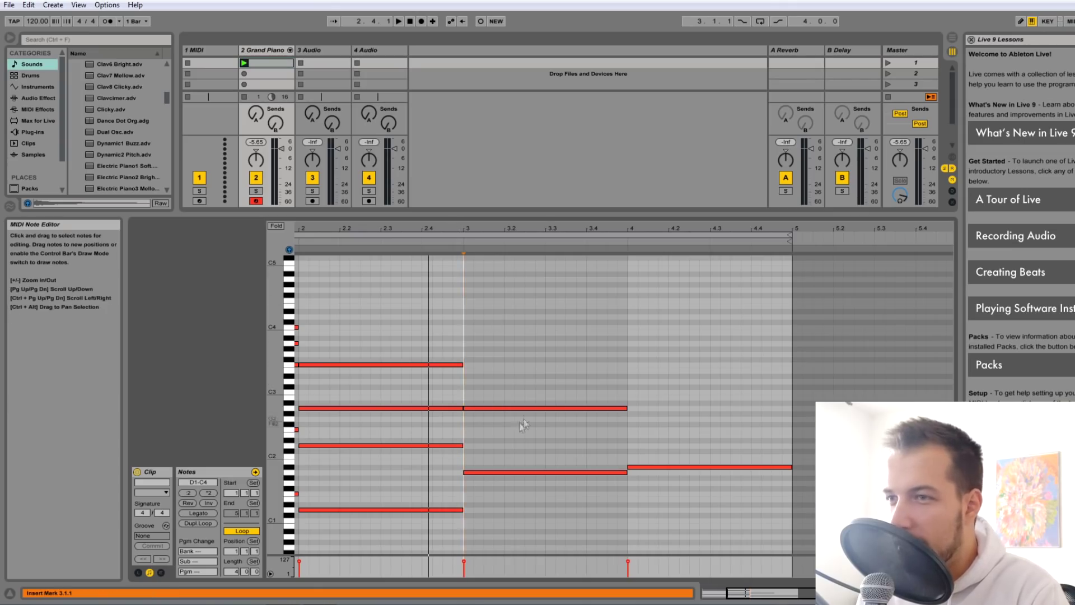
# - Add C3 and E3 notes filling the whole third bar of the chord progression
pyautogui.doubleClick(468, 392)
pyautogui.moveTo(472, 392); pyautogui.dragTo(628, 392)
pyautogui.doubleClick(471, 370)
pyautogui.moveTo(480, 371); pyautogui.dragTo(632, 370)
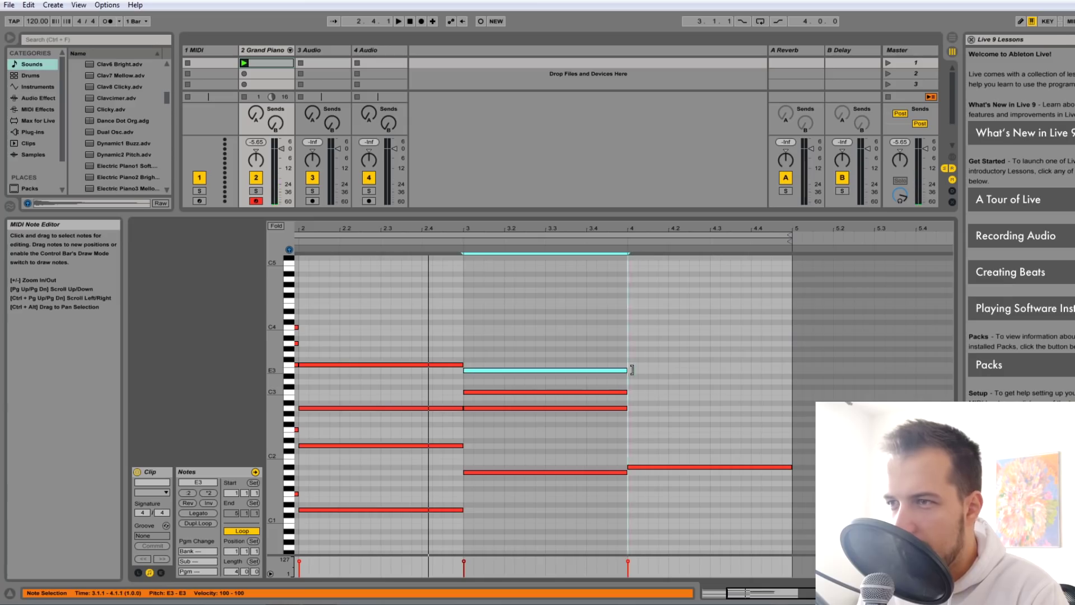
# - Complete the fourth bar's chord with F3, D3, A#2 and an A#0 bass note trimmed to end at bar 5
pyautogui.click(666, 354)
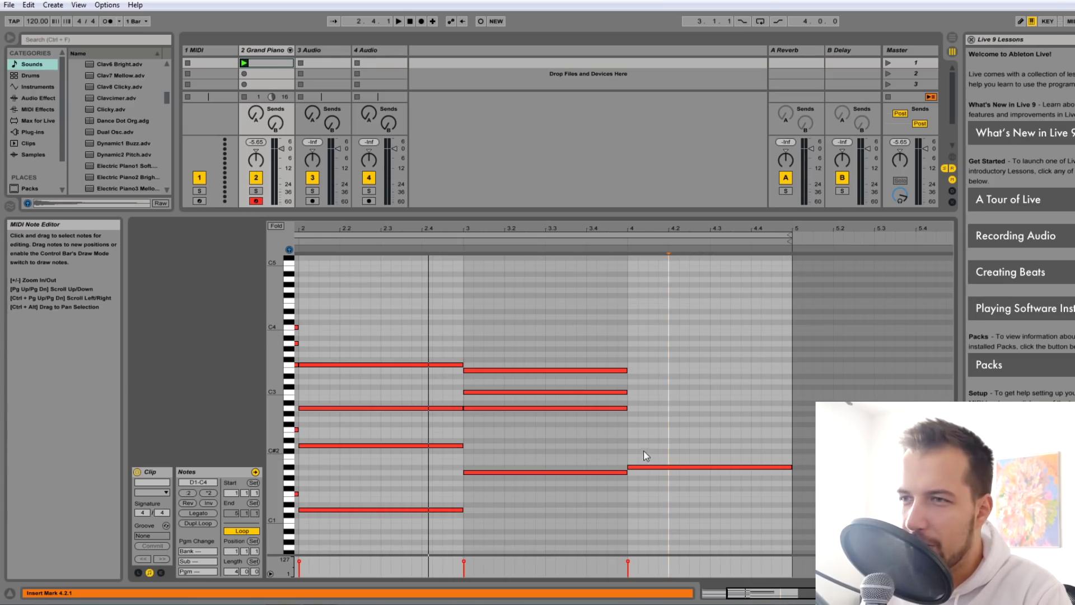
pyautogui.click(639, 466)
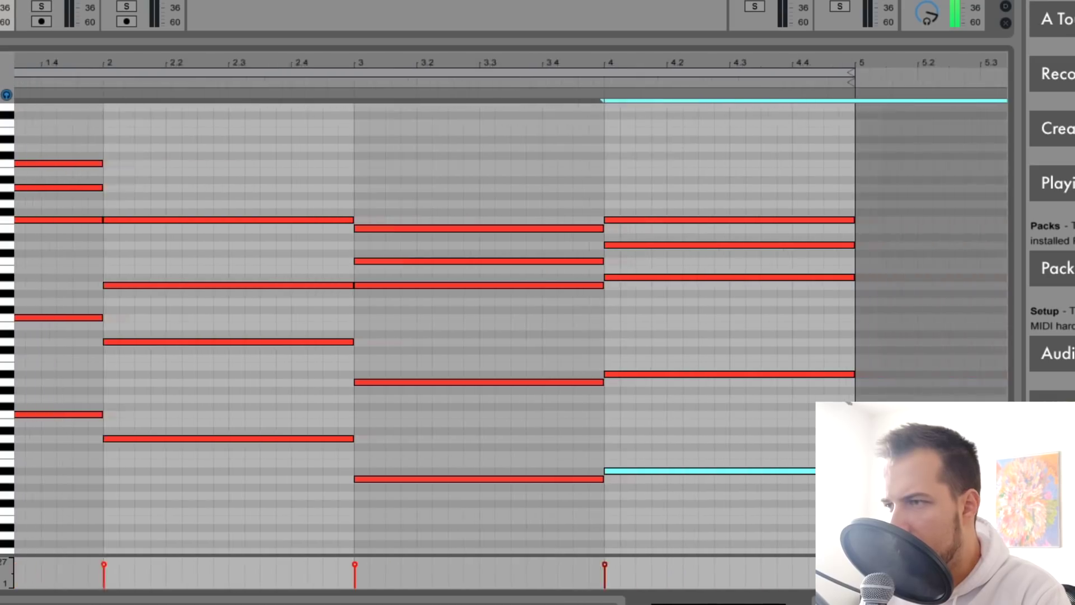
pyautogui.hscroll(3, 804, 456)
pyautogui.moveTo(805, 456); pyautogui.dragTo(739, 456)
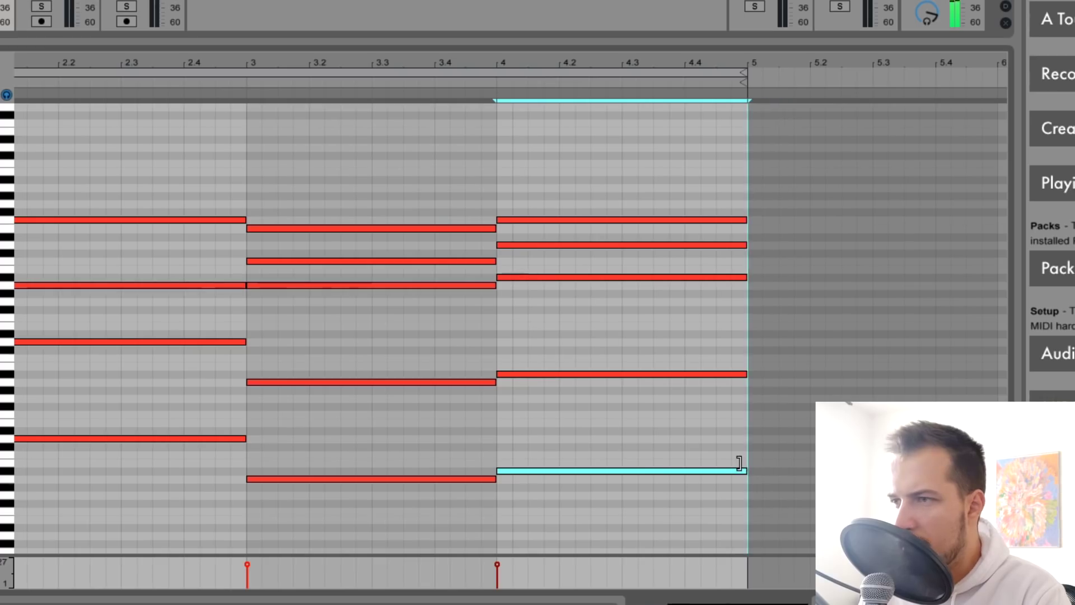
# - Review the four-bar chord progression from its beginning while it plays
pyautogui.hscroll(-8, 505, 336)
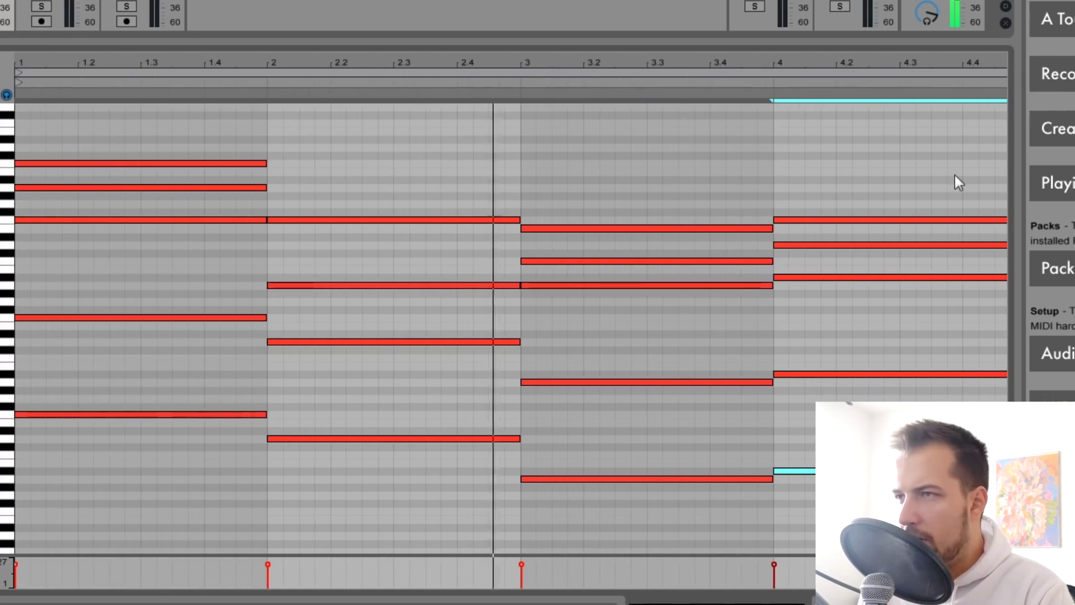
pyautogui.scroll(-1, 851, 156)
pyautogui.scroll(2, 813, 157)
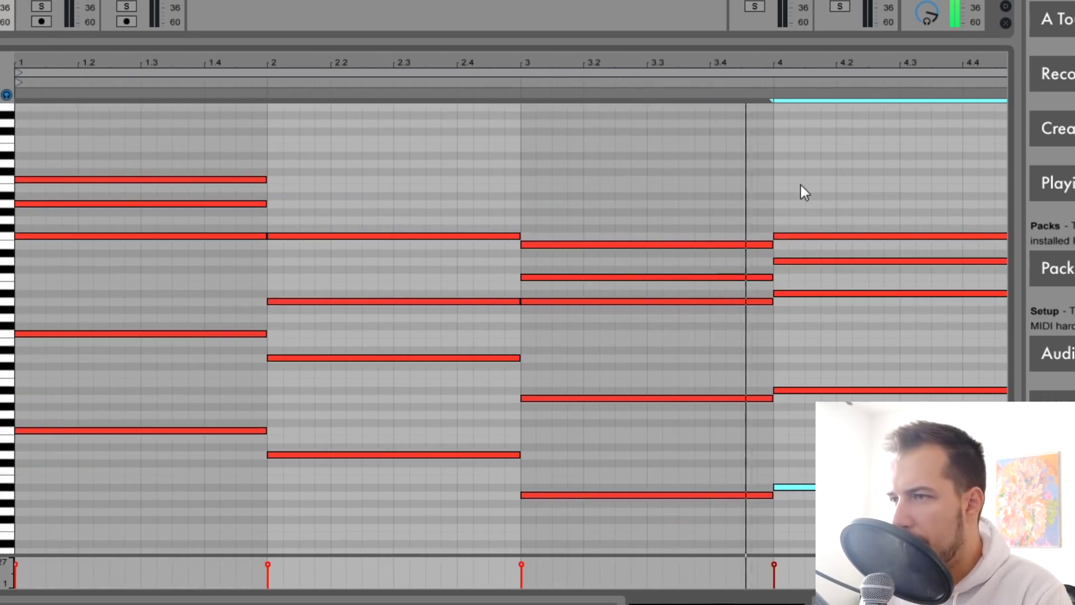
pyautogui.click(378, 148)
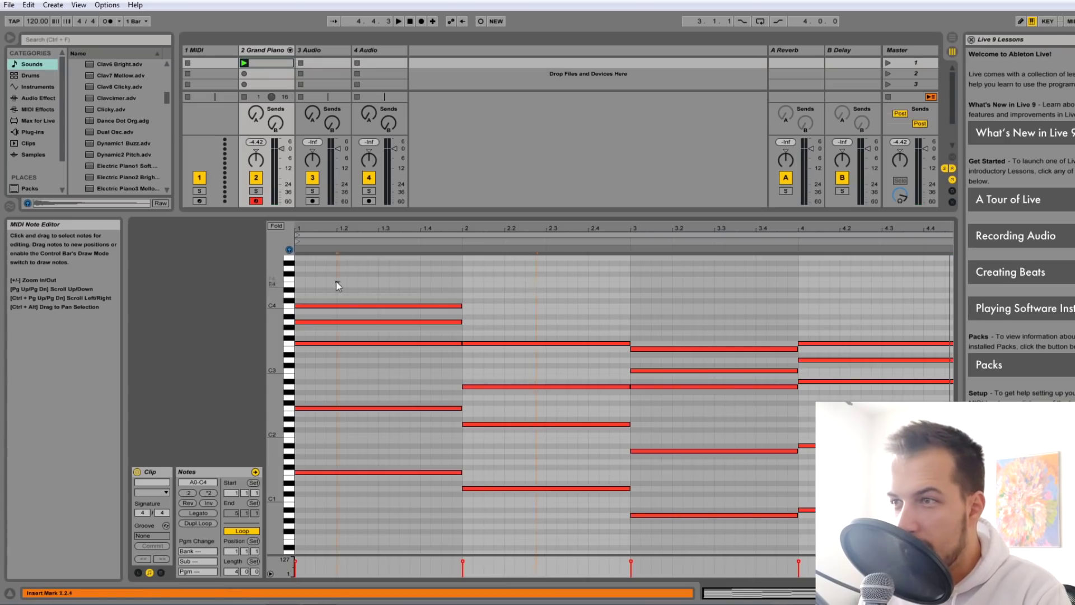
# - Examine the editing options available for all the clip's notes and the clip's own settings
pyautogui.hotkey('ctrl', 'a')
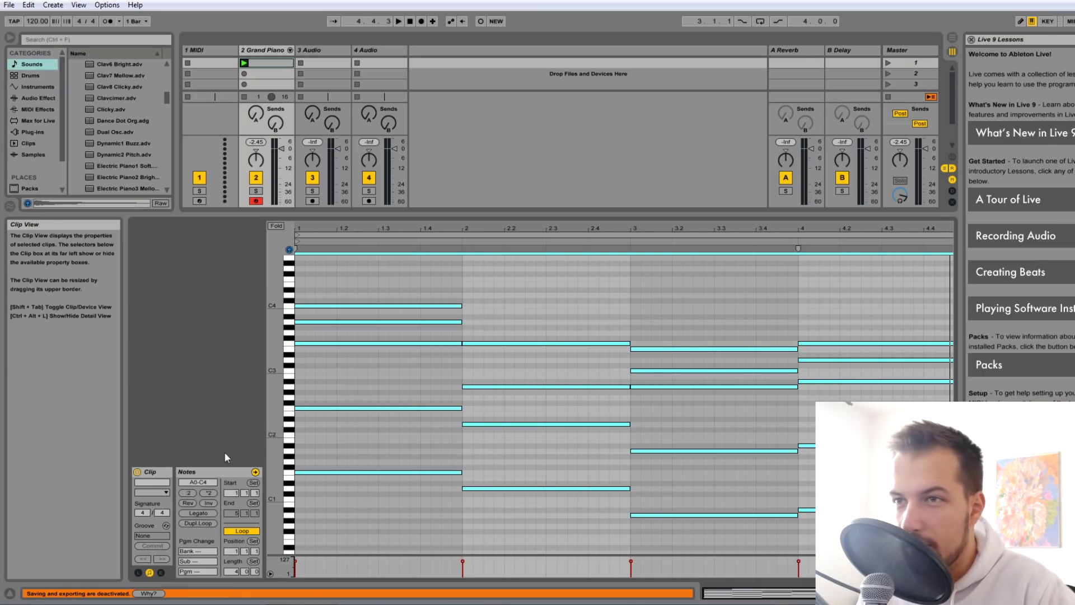
pyautogui.scroll(2, 471, 310)
pyautogui.scroll(-3, 470, 310)
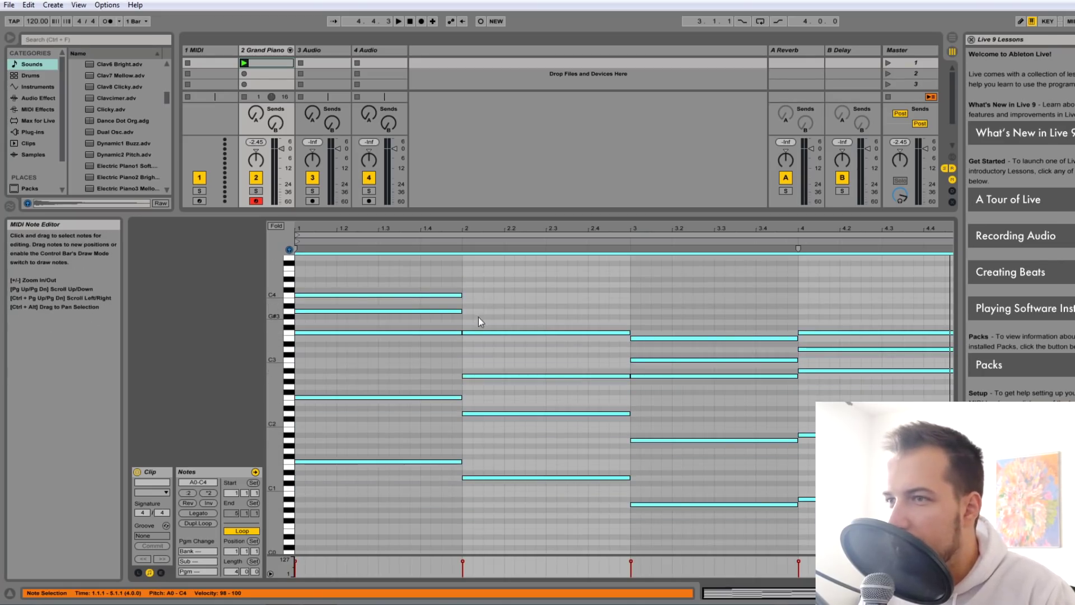
pyautogui.rightClick(516, 318)
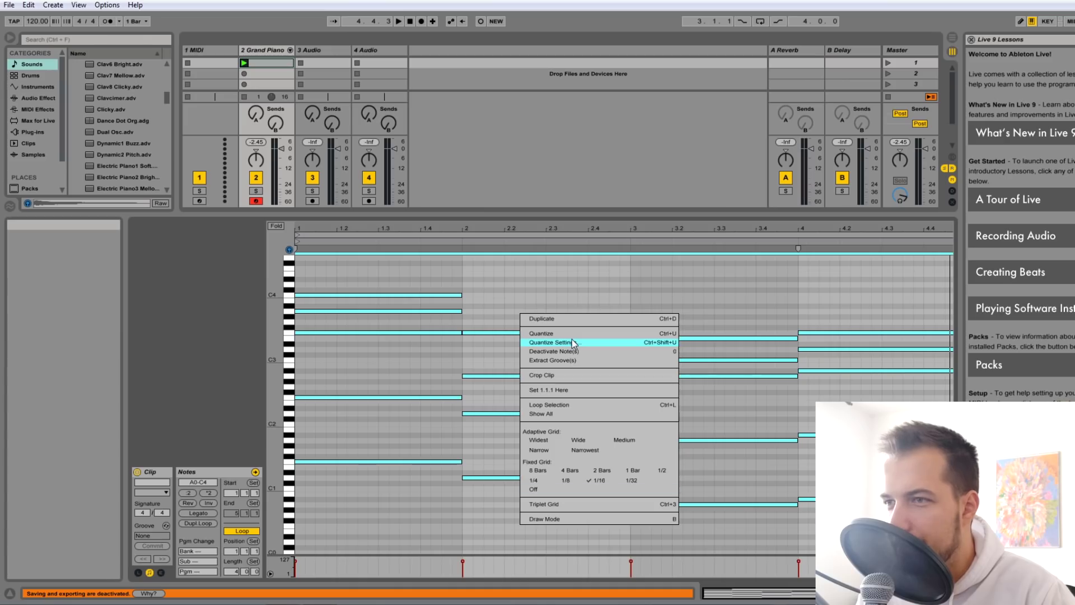
pyautogui.click(484, 281)
pyautogui.click(408, 264)
pyautogui.moveTo(429, 268); pyautogui.dragTo(487, 315)
pyautogui.click(505, 292)
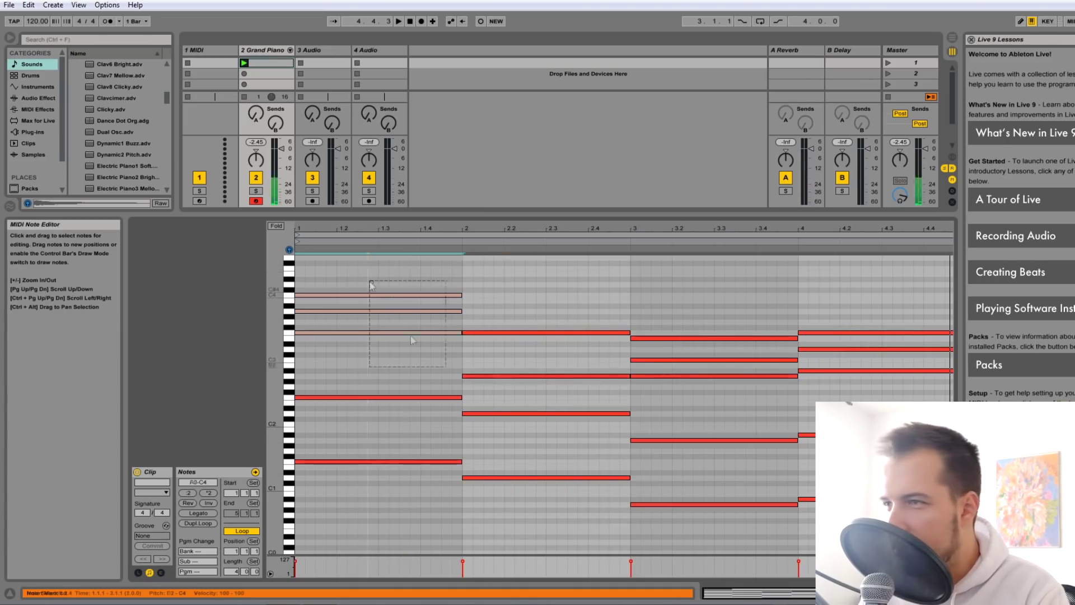
pyautogui.hotkey('ctrl', 'a')
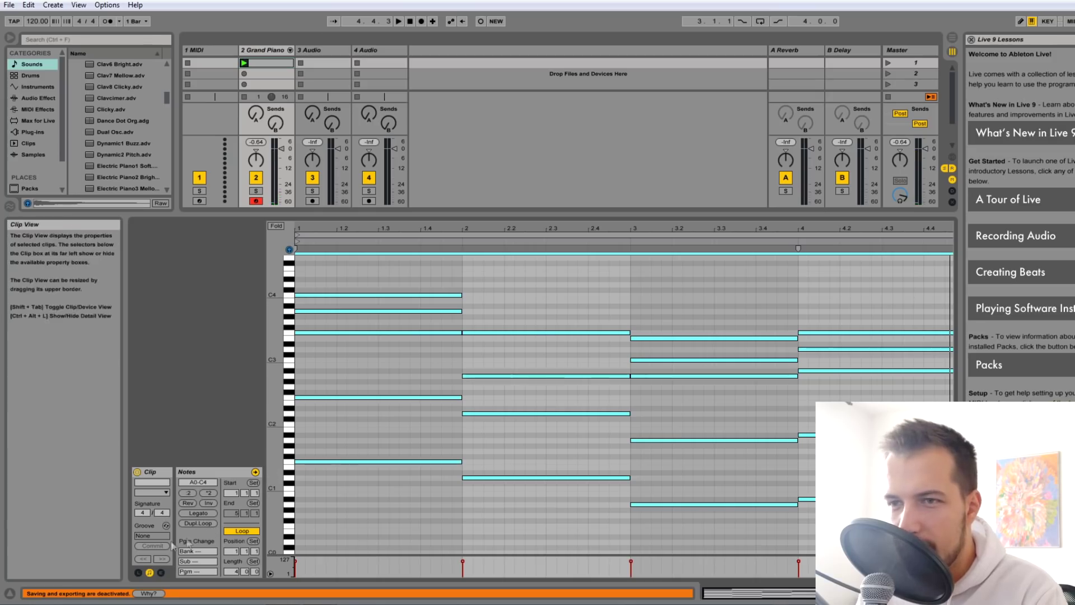
pyautogui.click(166, 493)
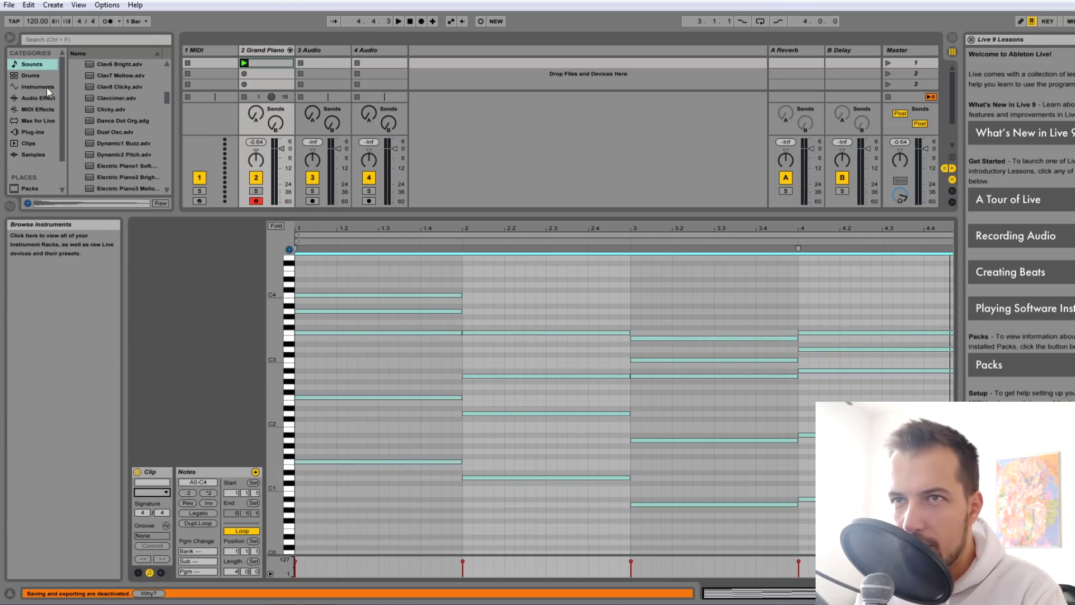
# - List the Chord presets among the MIDI effects and duplicate the Grand Piano track
pyautogui.click(41, 110)
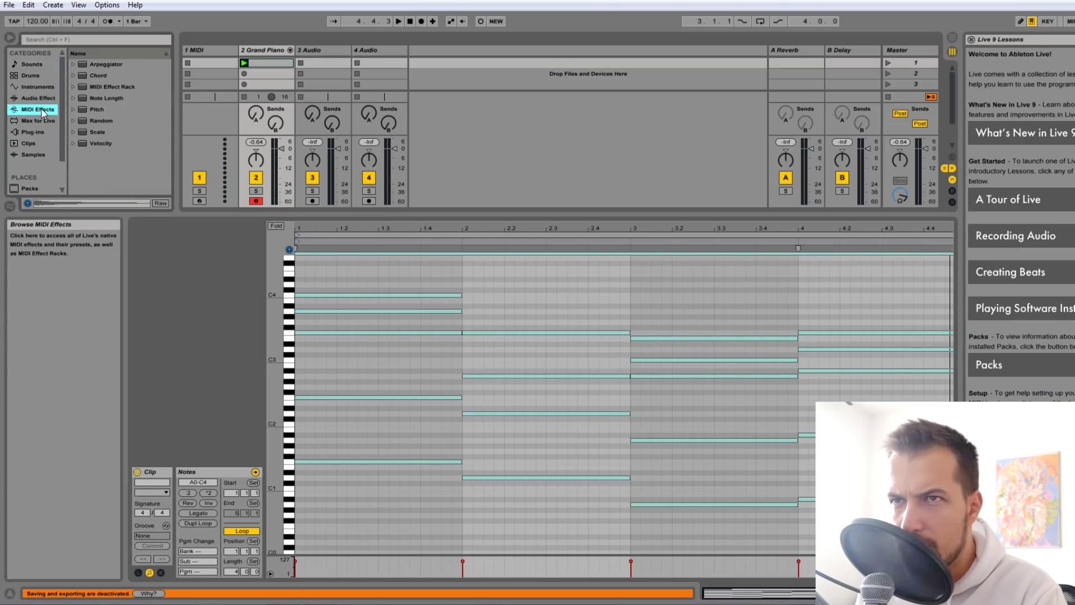
pyautogui.click(365, 271)
pyautogui.hotkey('ctrl', 'a')
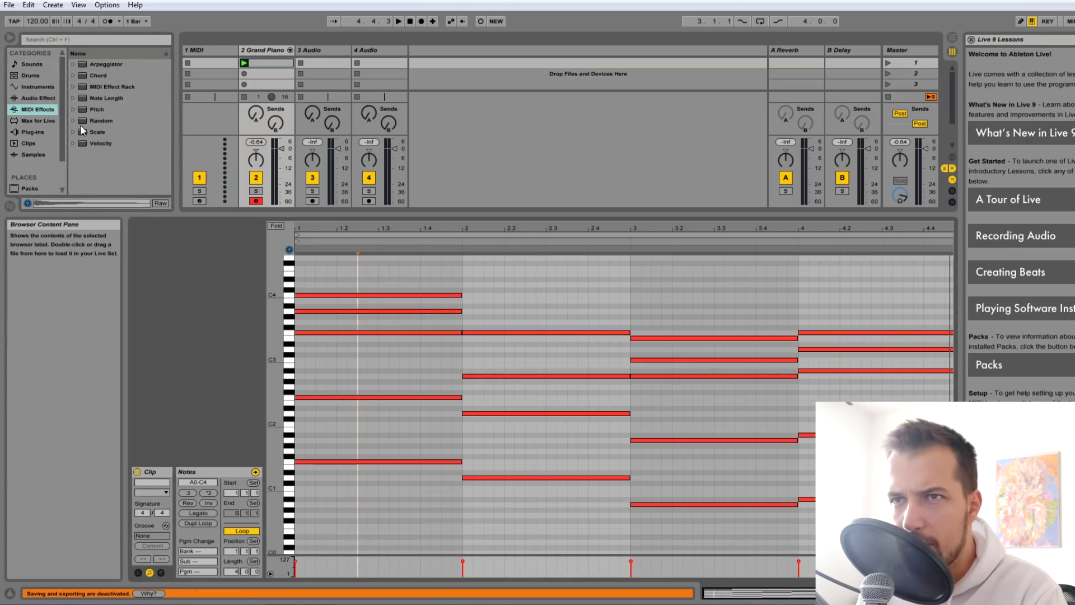
pyautogui.click(75, 74)
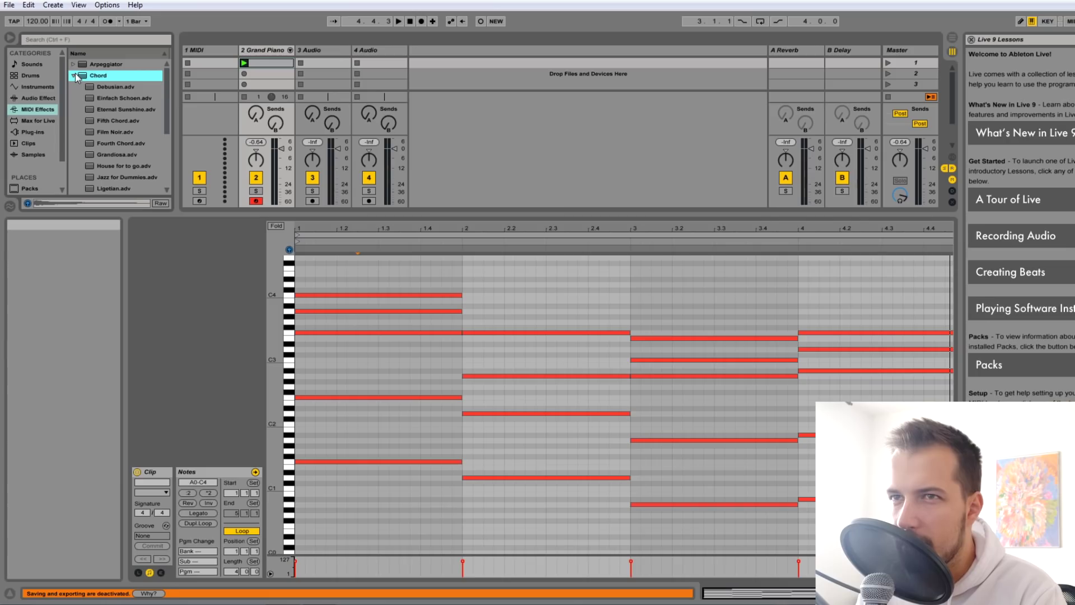
pyautogui.rightClick(267, 52)
pyautogui.click(302, 77)
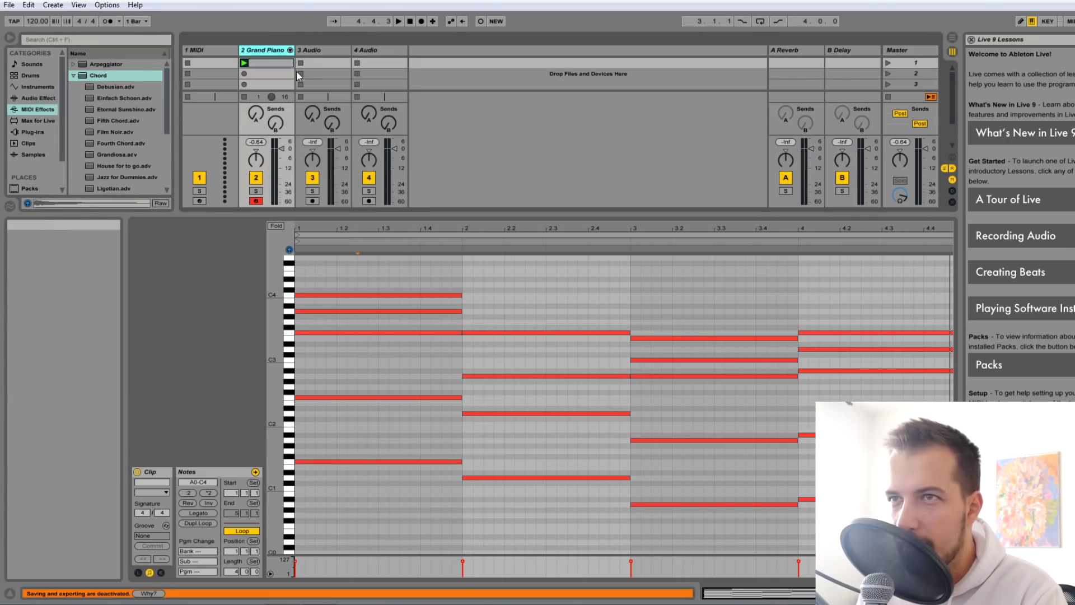
# - Apply the Film Noir.adv chord preset to the duplicated Grand Piano track and open its clip's notes
pyautogui.moveTo(166, 90)
pyautogui.mouseDown()
pyautogui.moveTo(167, 102)
pyautogui.moveTo(167, 93)
pyautogui.mouseUp()
pyautogui.moveTo(117, 127); pyautogui.dragTo(325, 63)
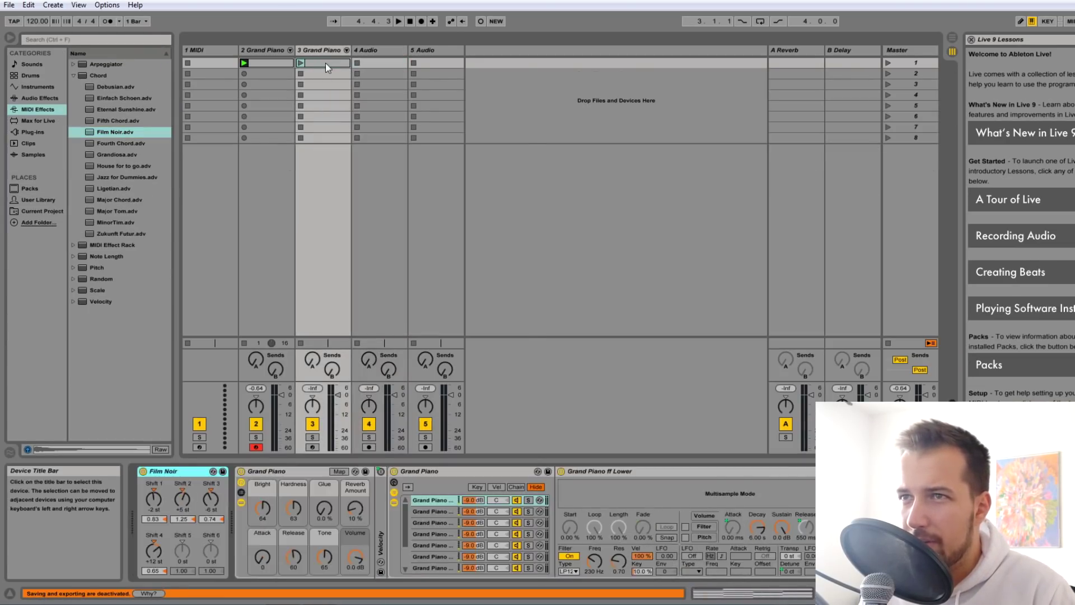
pyautogui.doubleClick(325, 63)
pyautogui.scroll(-4, 377, 275)
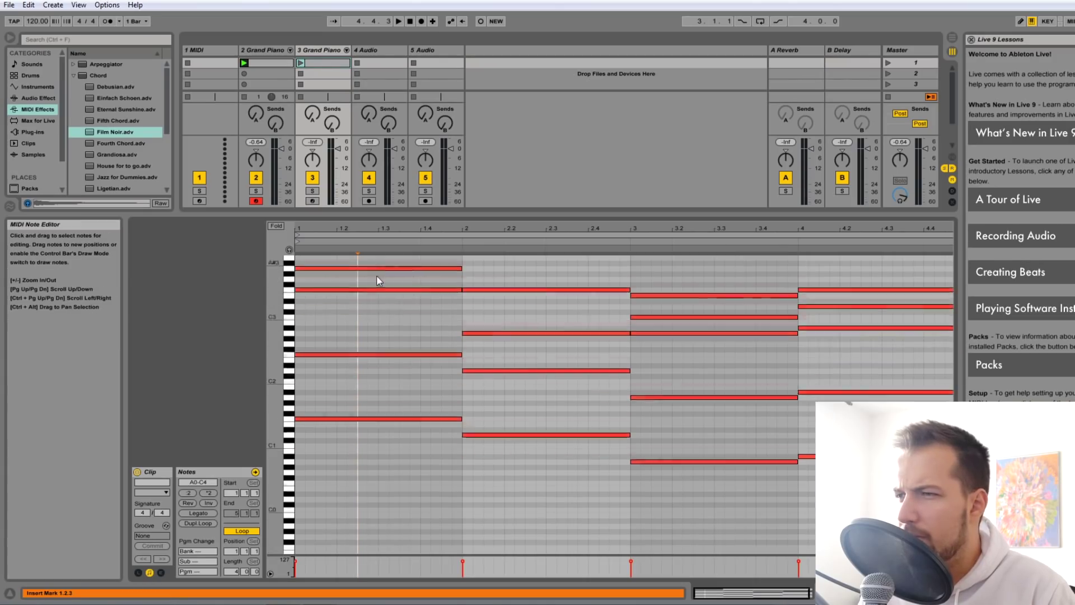
# - Stop the original Grand Piano clip and audition the duplicated track's clip on its own
pyautogui.scroll(3, 376, 275)
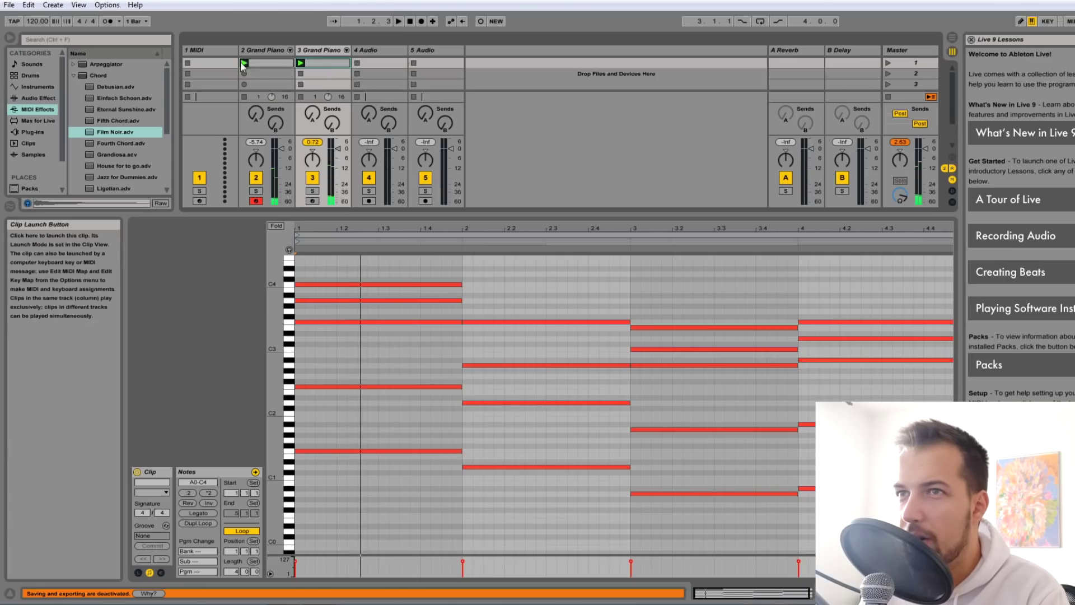
pyautogui.click(248, 92)
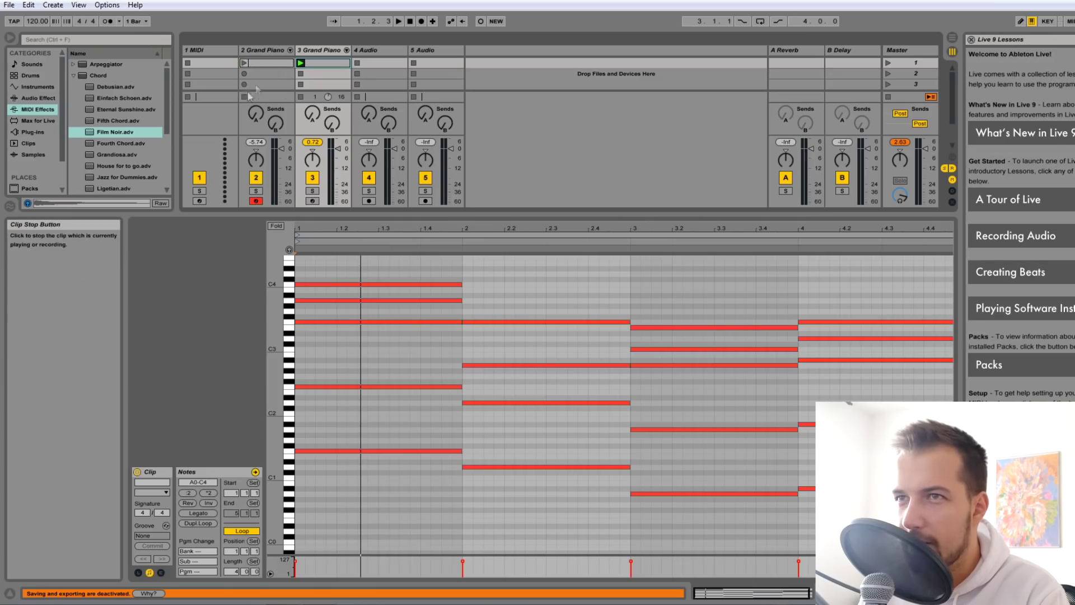
pyautogui.click(300, 64)
pyautogui.press('space')
pyautogui.scroll(-2, 707, 327)
pyautogui.scroll(4, 707, 324)
pyautogui.scroll(10, 689, 308)
pyautogui.scroll(-10, 688, 307)
pyautogui.press('space')
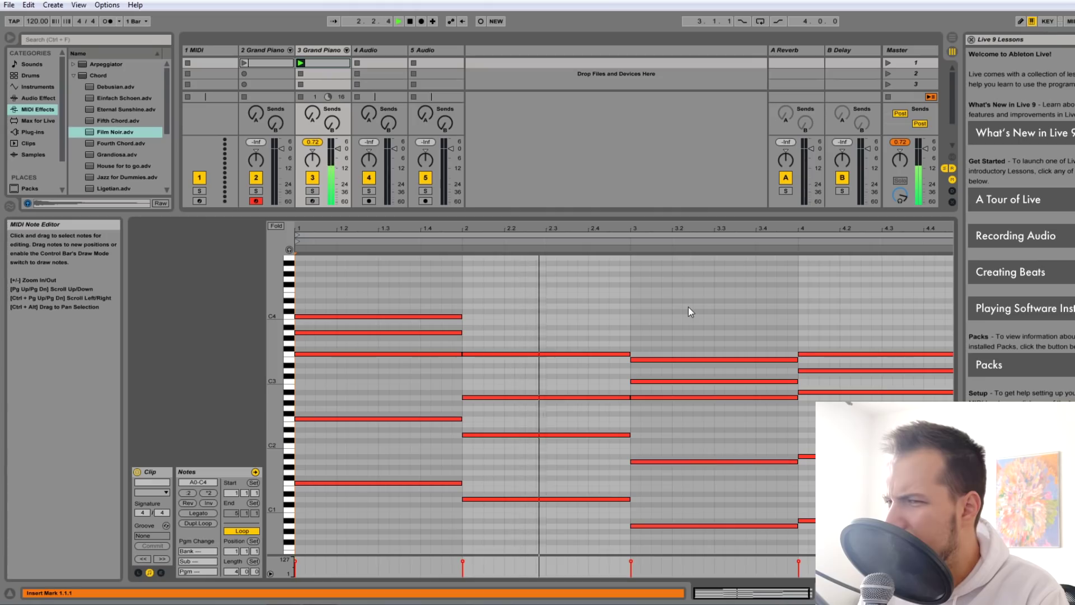
pyautogui.press('space')
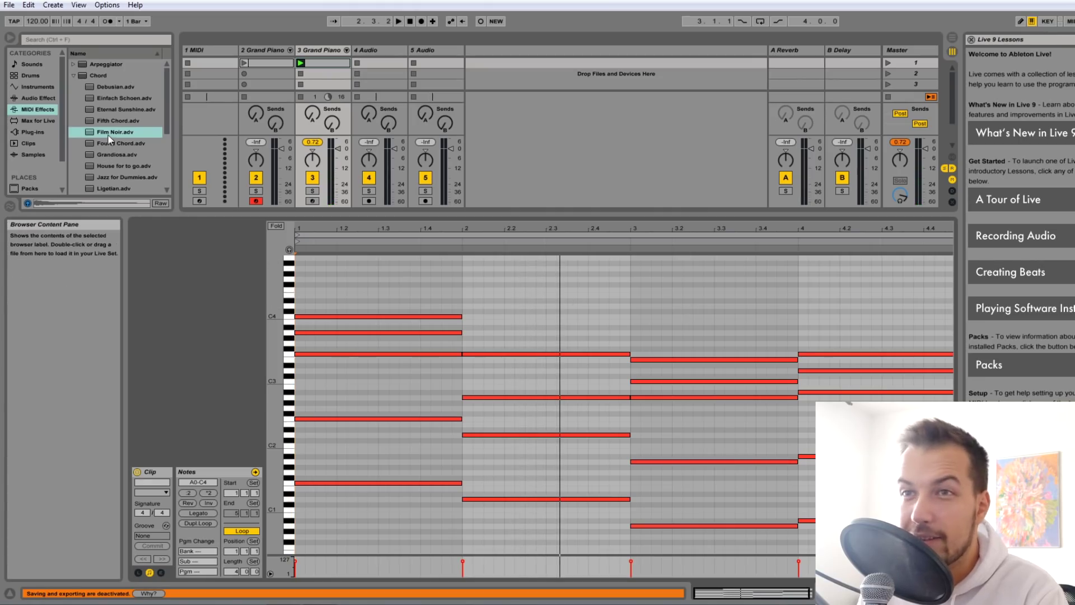
# - Apply the C Major Walk 16th arpeggiator preset to the duplicated Grand Piano track and audition its clip
pyautogui.click(74, 75)
pyautogui.press('space')
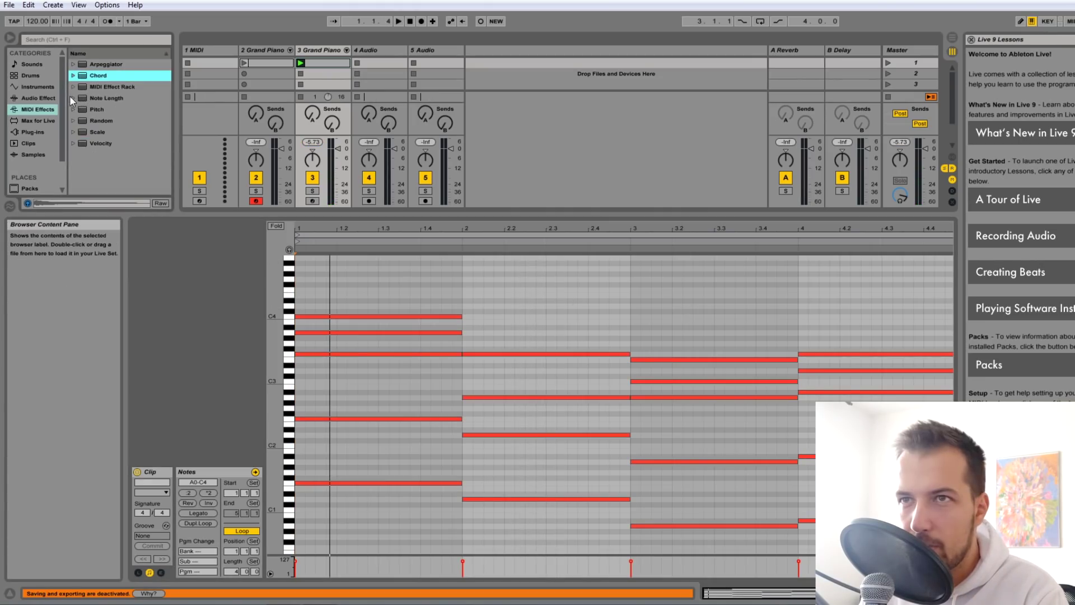
pyautogui.click(73, 65)
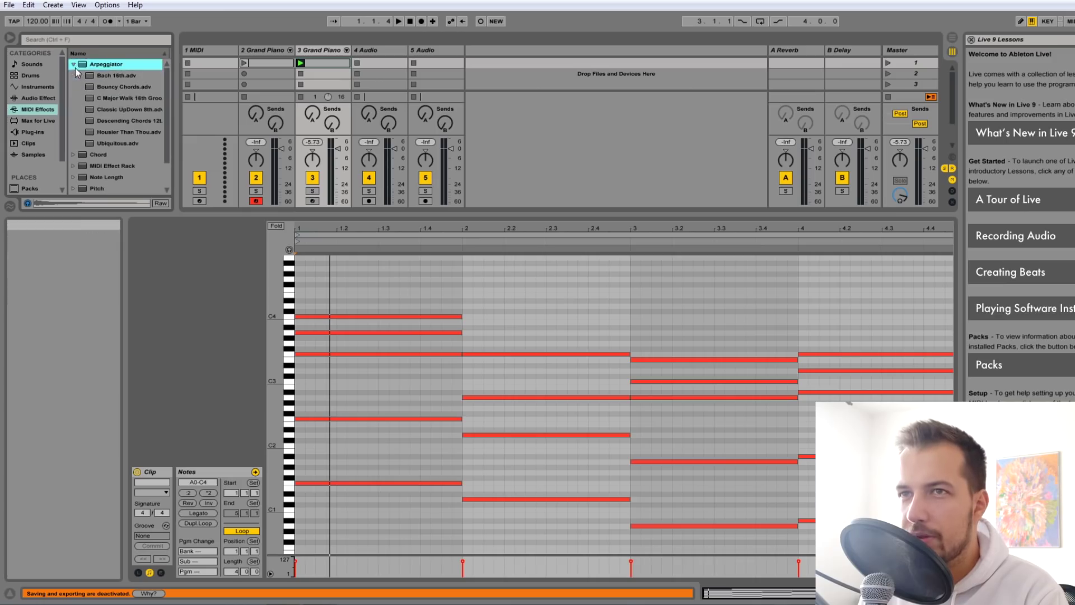
pyautogui.click(99, 99)
pyautogui.press('space')
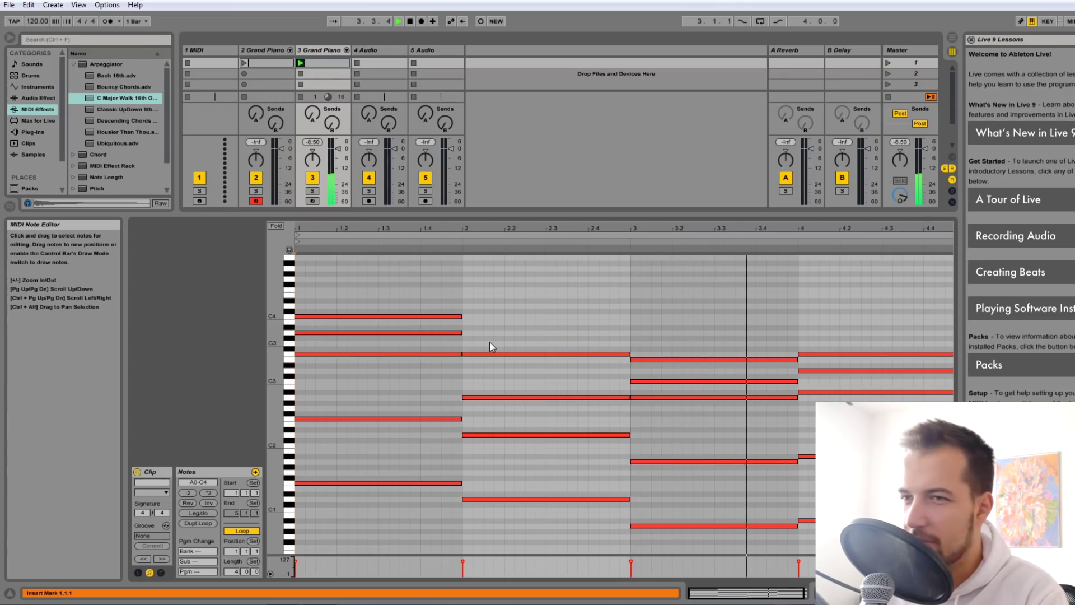
pyautogui.press('space')
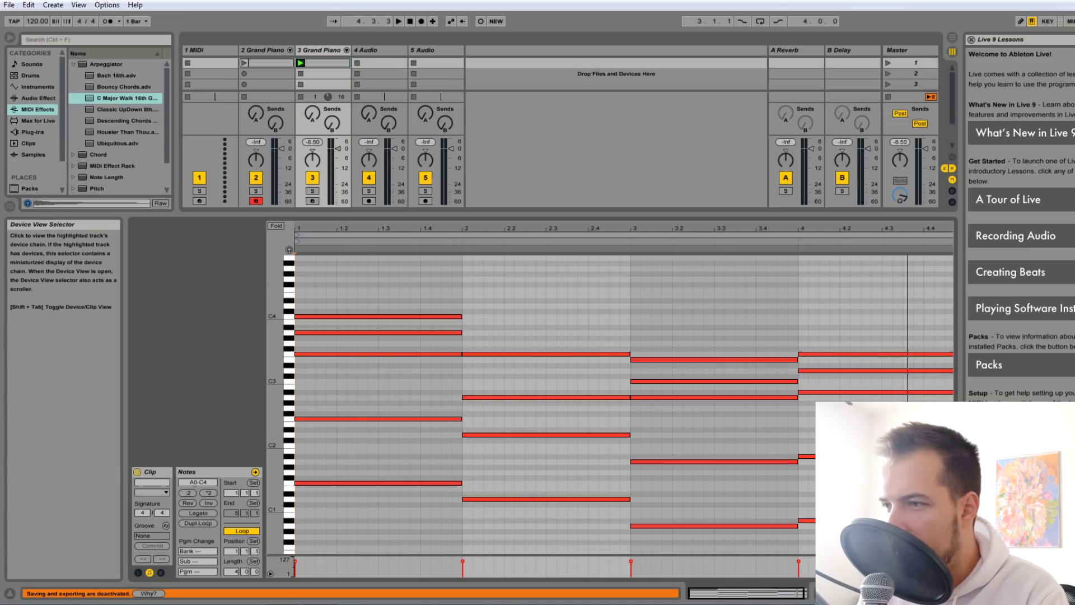
# - Show the duplicated track's device chain and replace its arpeggiator with the Ubiquitous.adv preset
pyautogui.click(746, 593)
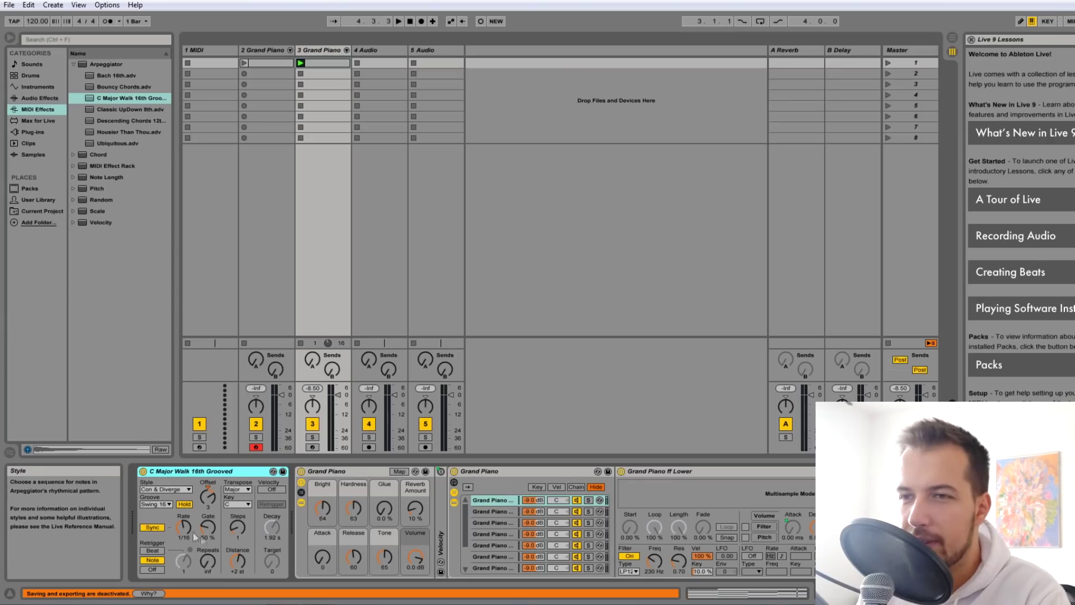
pyautogui.doubleClick(117, 143)
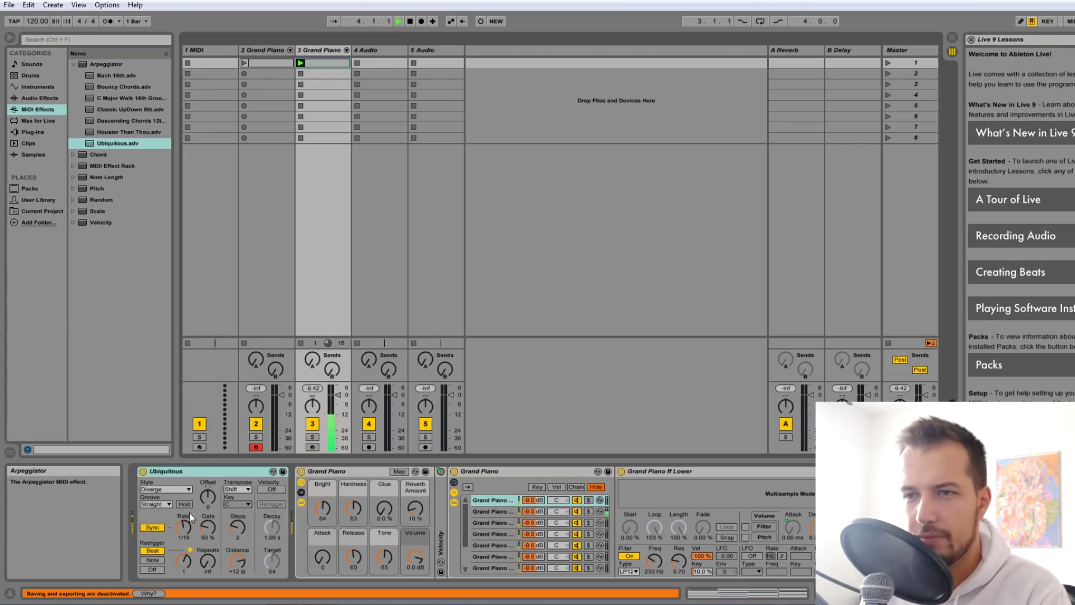
# - Add the Forced Jazz.adv Random preset to the duplicated track and audition its clip with the Ubiquitous arpeggiator off
pyautogui.click(98, 154)
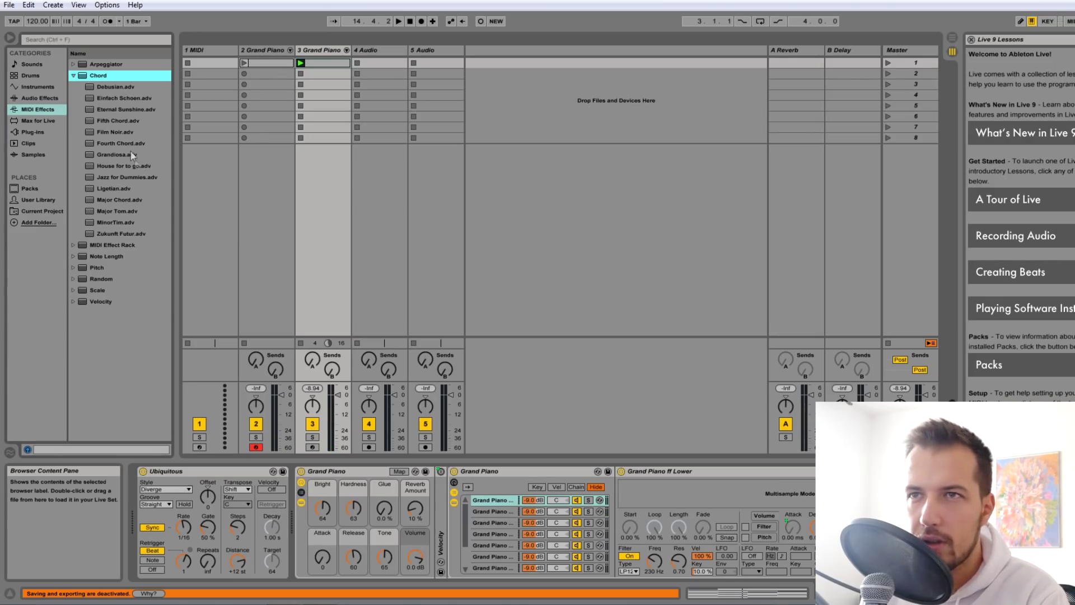
pyautogui.click(73, 76)
pyautogui.click(74, 88)
pyautogui.click(105, 171)
pyautogui.click(113, 168)
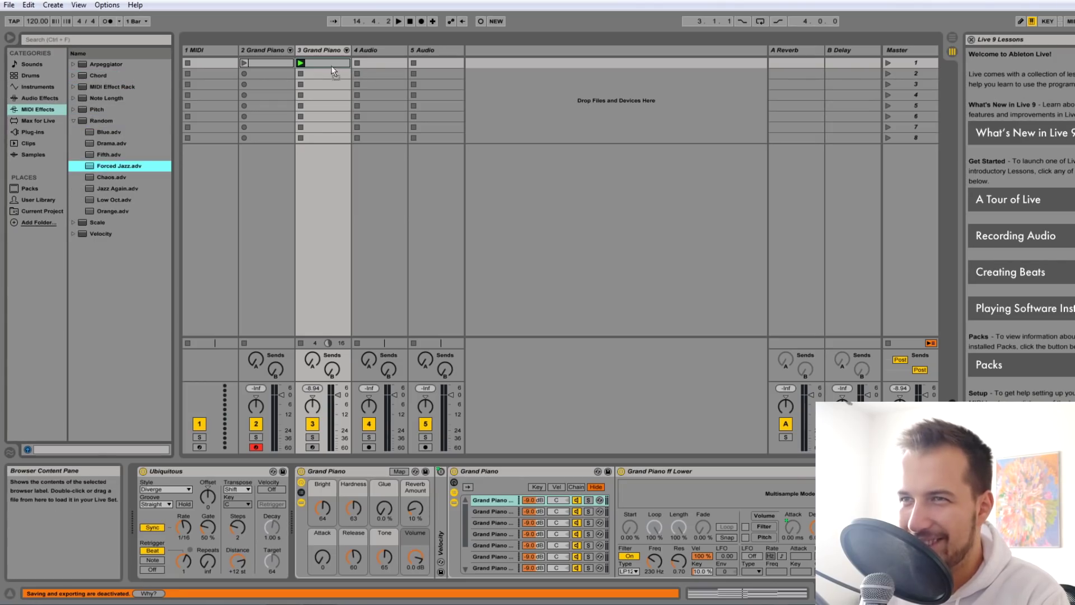
pyautogui.moveTo(329, 63); pyautogui.dragTo(329, 63)
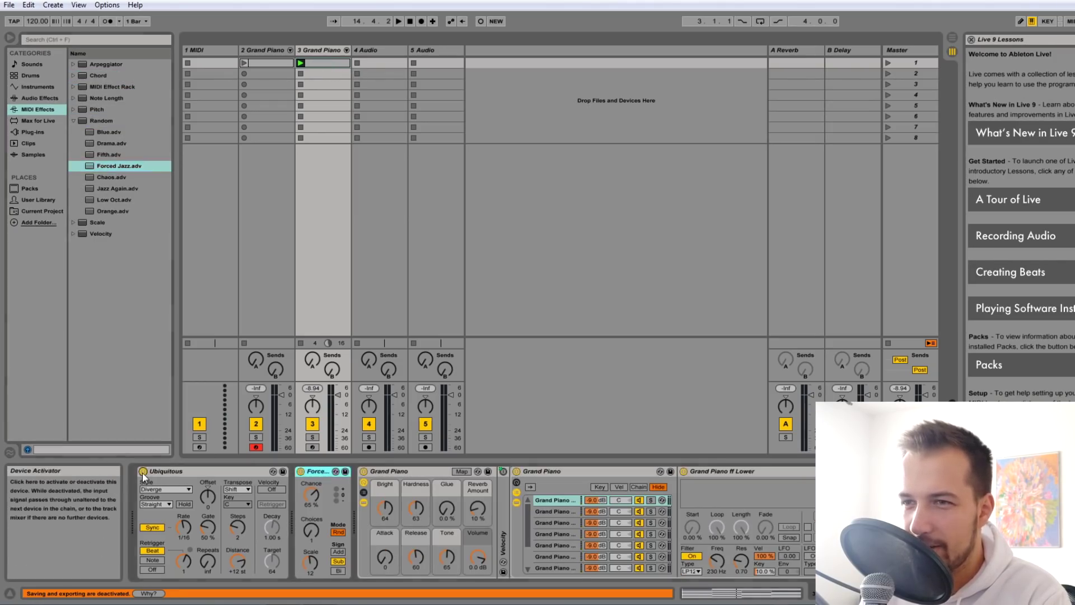
pyautogui.click(301, 63)
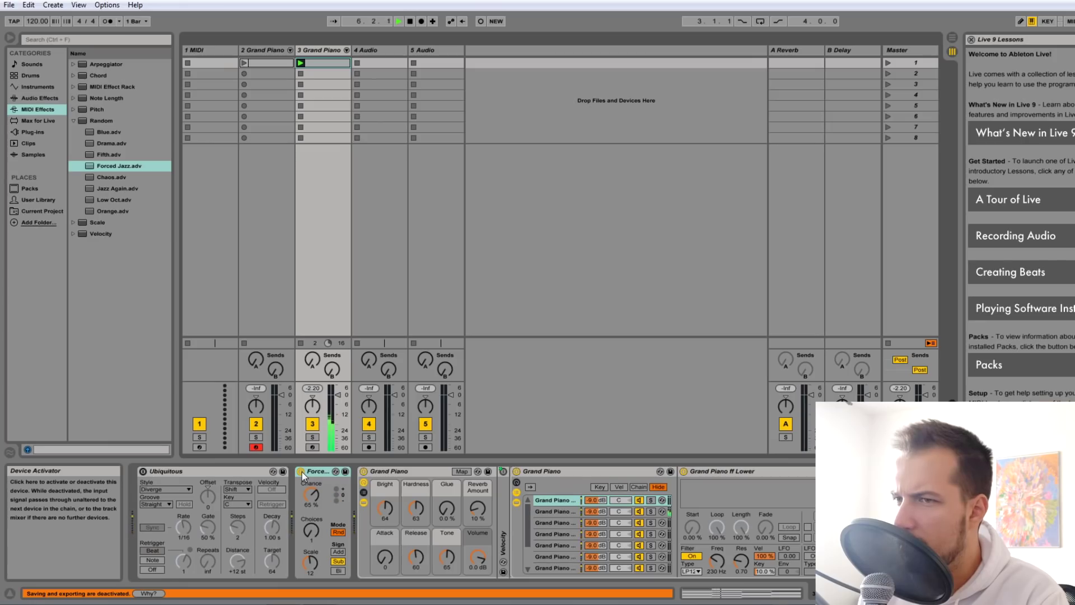
pyautogui.press('space')
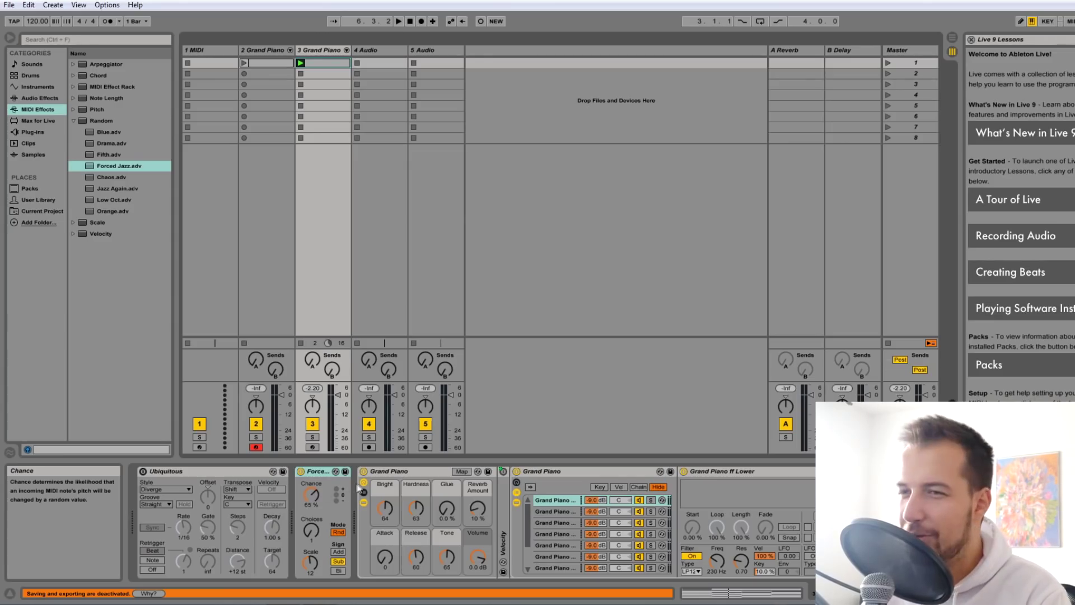
# - Replace the duplicated track's devices with the Electric Piano4 Pad.adv sound and audition its clip
pyautogui.press('space')
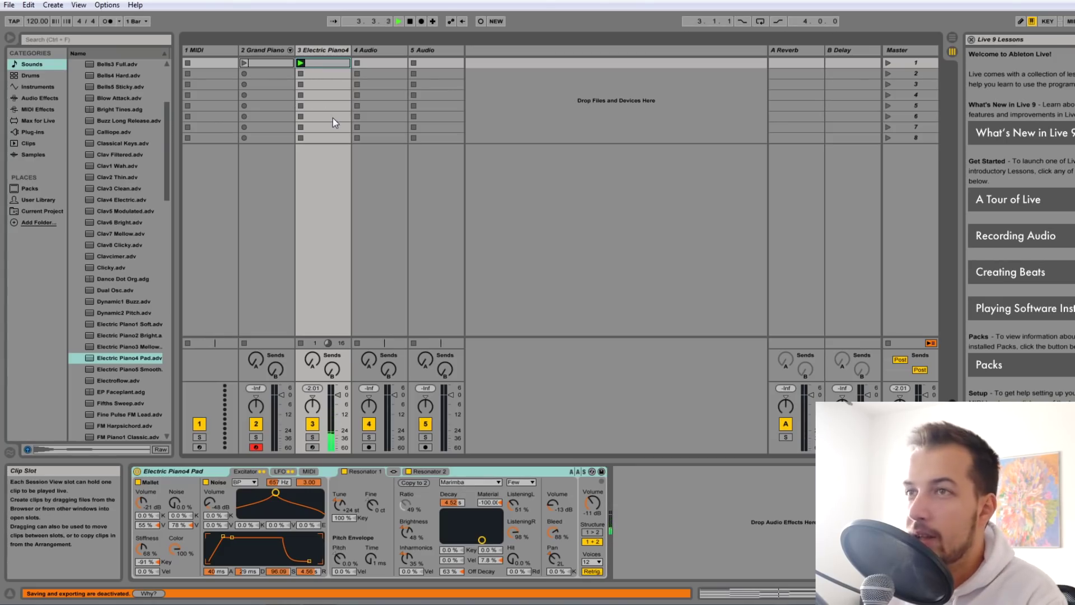
pyautogui.press('space')
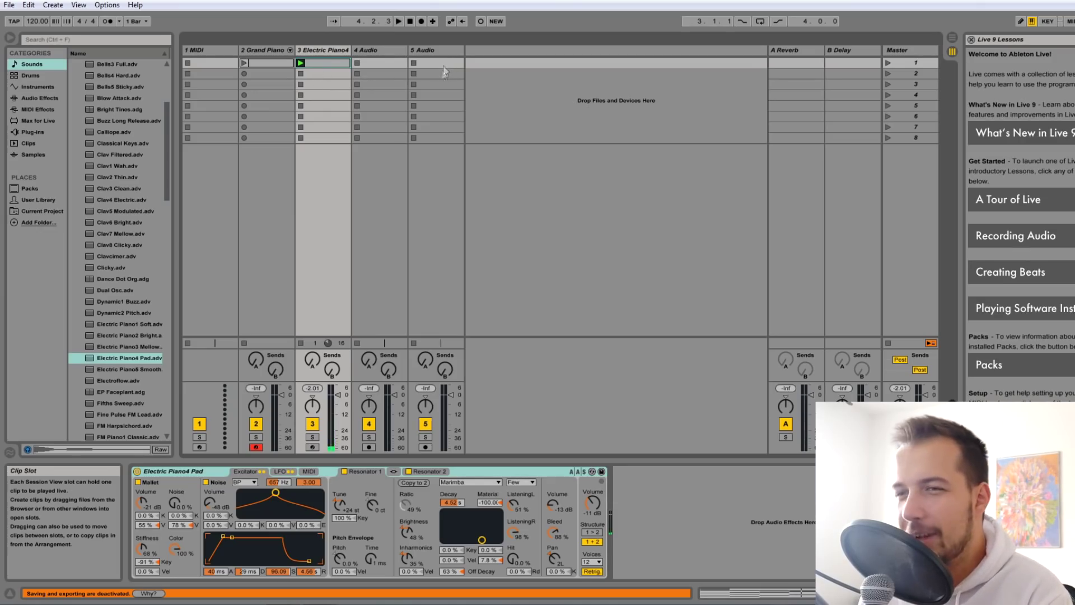
# - Open the notes of the original Grand Piano track's clip for editing
pyautogui.click(267, 63)
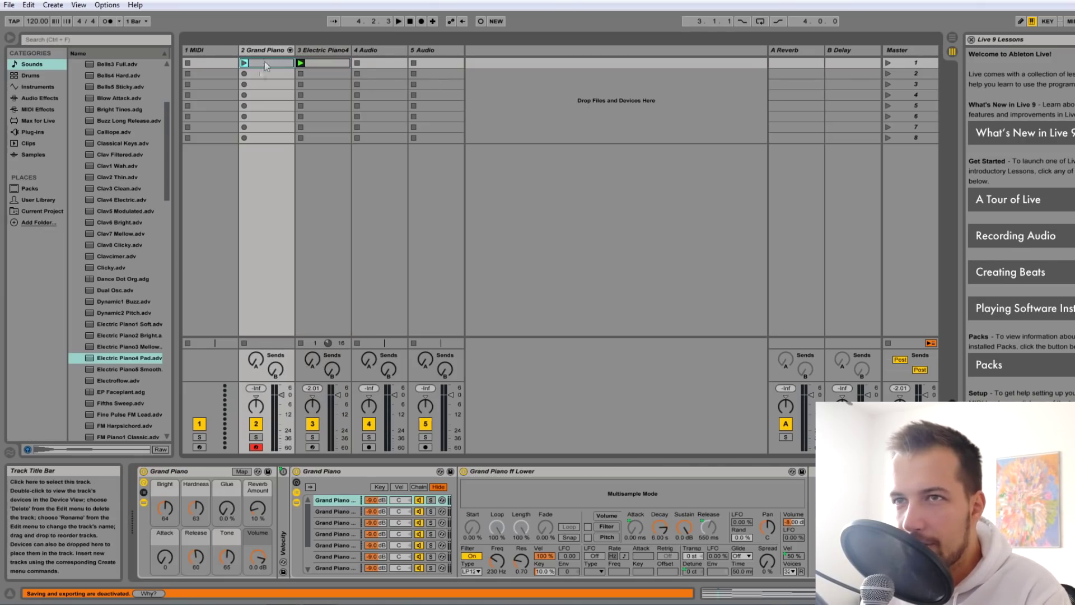
pyautogui.scroll(1, 122, 160)
pyautogui.scroll(5, 123, 160)
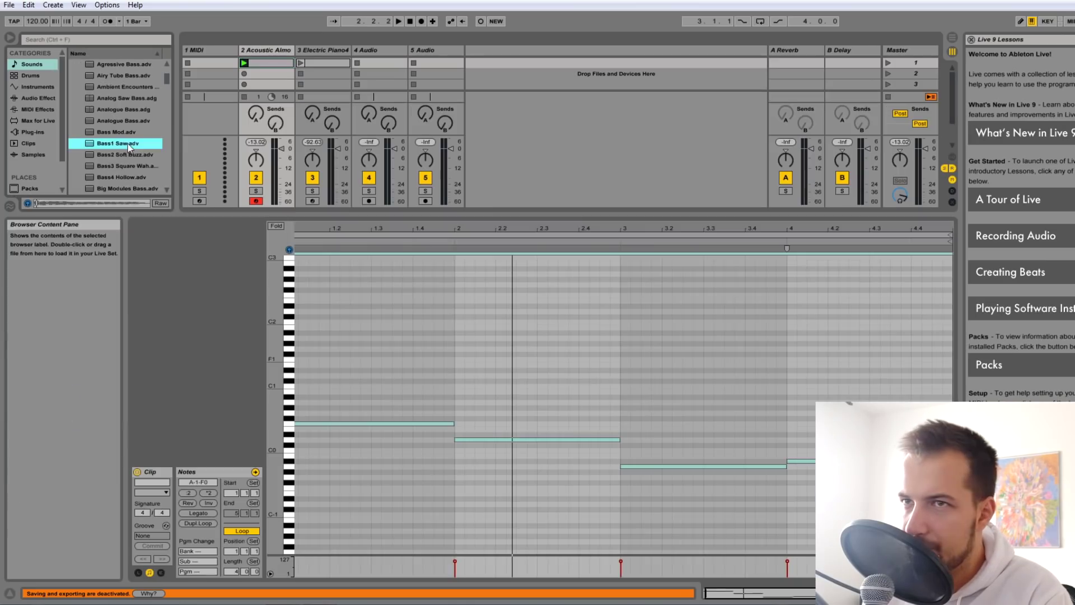
# - Preview the bass presets among the sounds and load Collision Rubber Bass onto track 2
pyautogui.press('Down')
pyautogui.press('Down')
pyautogui.press('Down')
pyautogui.press('Down')
pyautogui.press('Down')
pyautogui.press('Down')
pyautogui.press('Down')
pyautogui.press('Down')
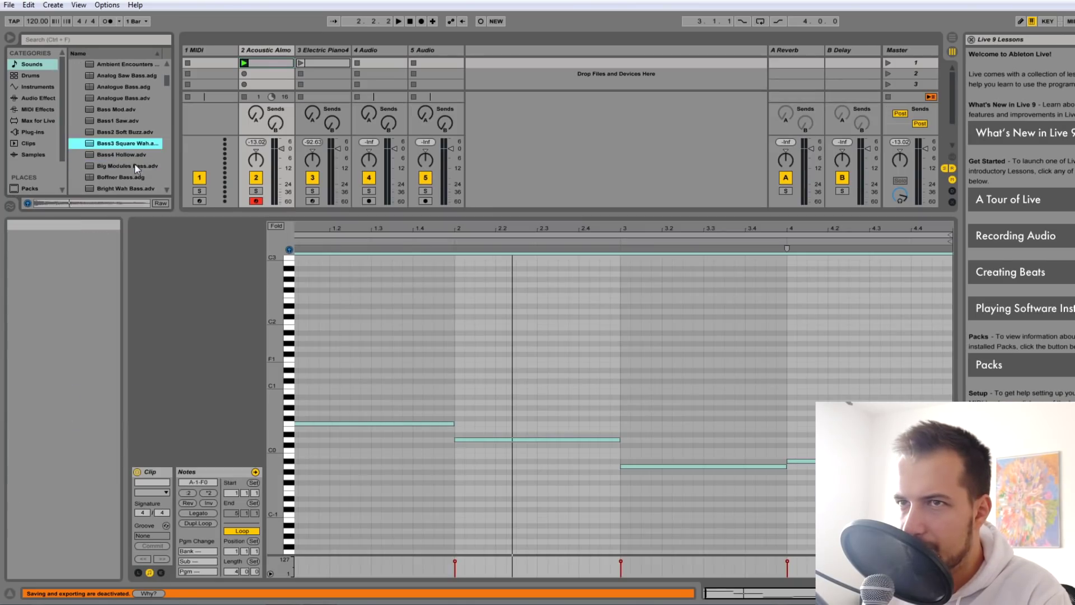
pyautogui.press('Down')
pyautogui.press('Down')
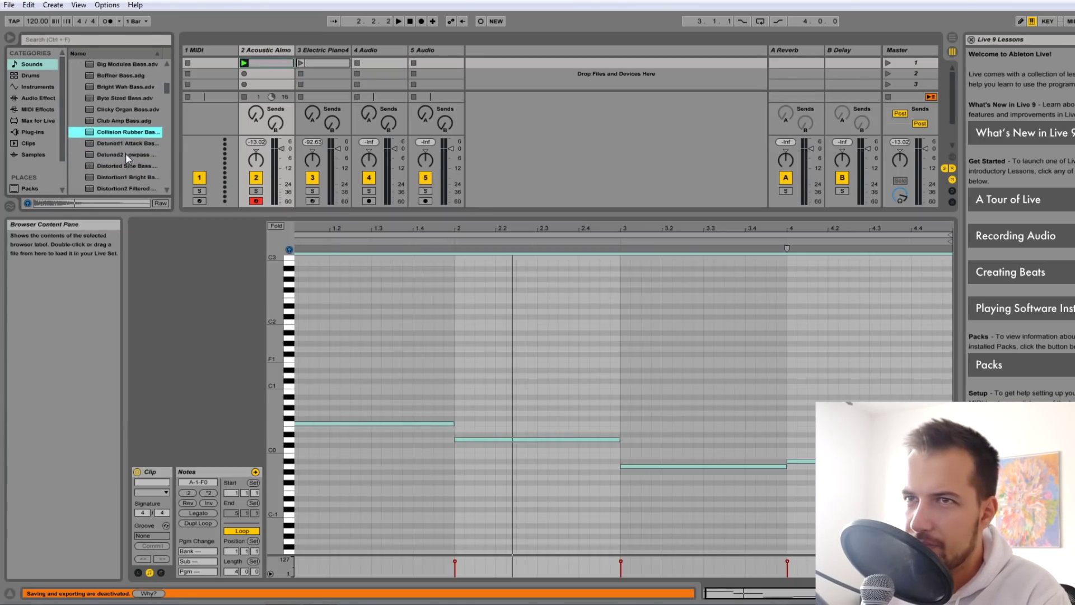
pyautogui.click(86, 133)
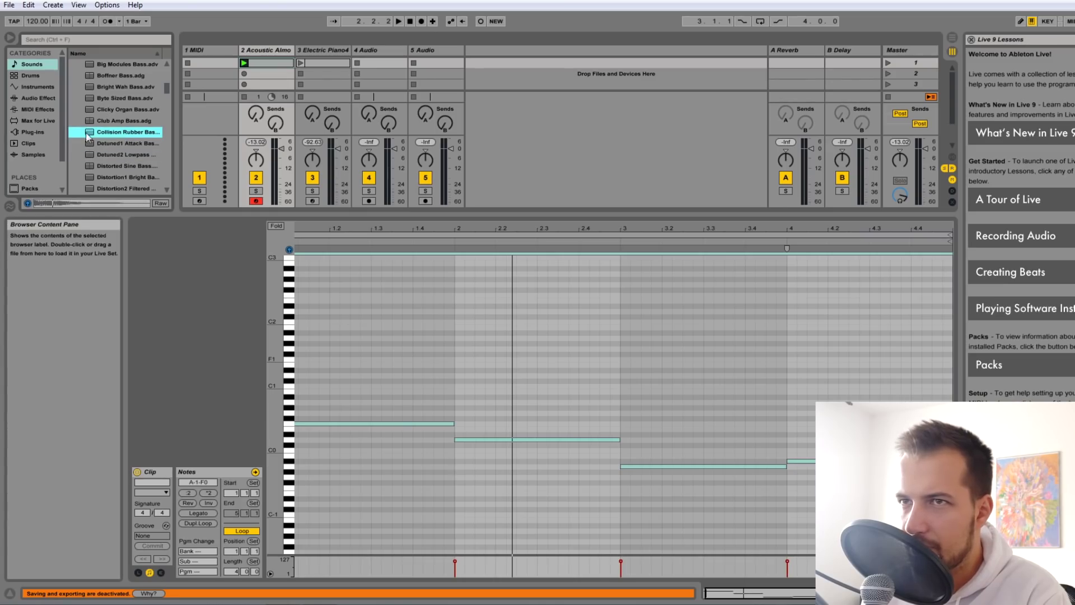
pyautogui.moveTo(267, 65); pyautogui.dragTo(265, 63)
# - Examine the available sound categories, the plug-ins and the Analog instrument's presets in the browser
pyautogui.scroll(5, 126, 95)
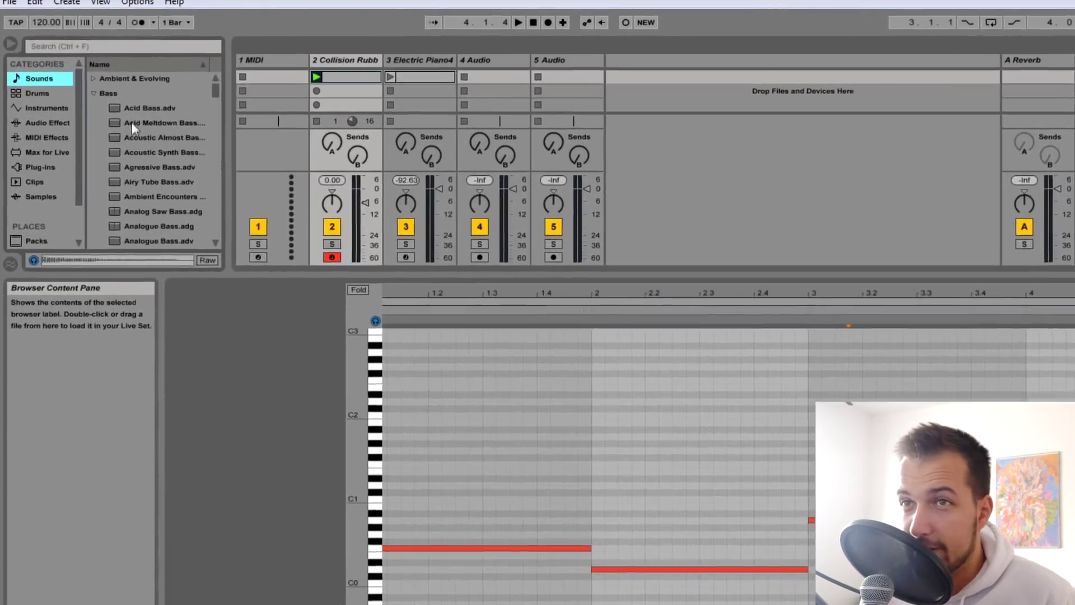
pyautogui.click(81, 79)
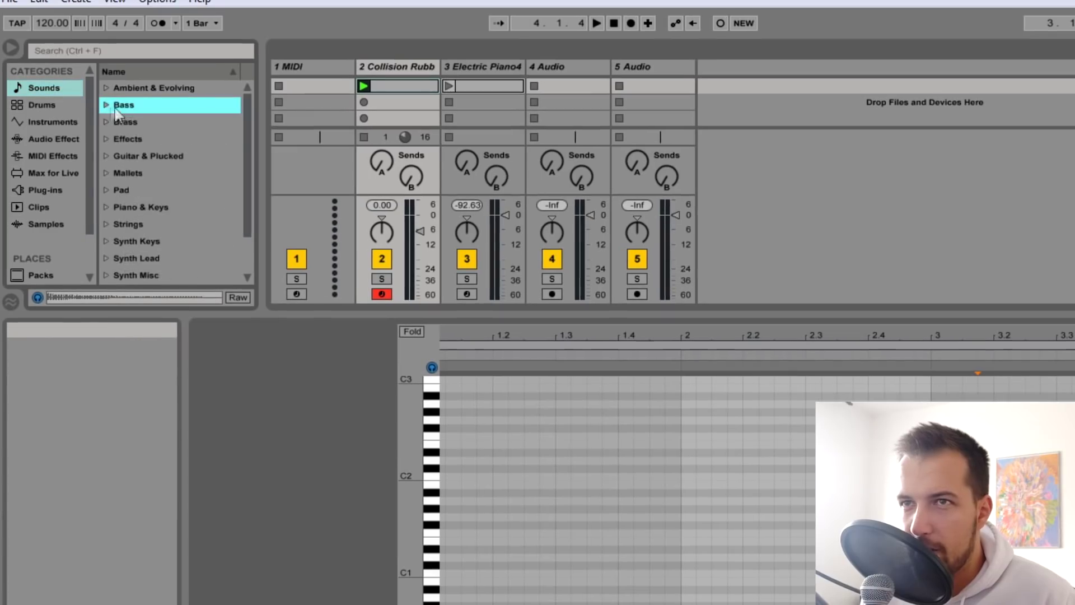
pyautogui.scroll(-3, 168, 156)
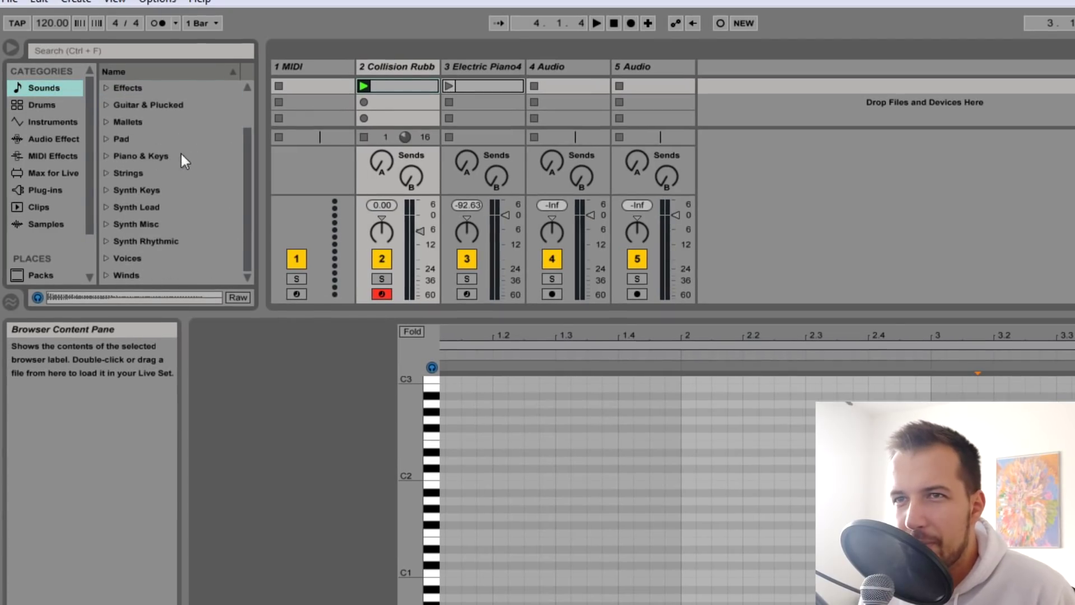
pyautogui.click(53, 191)
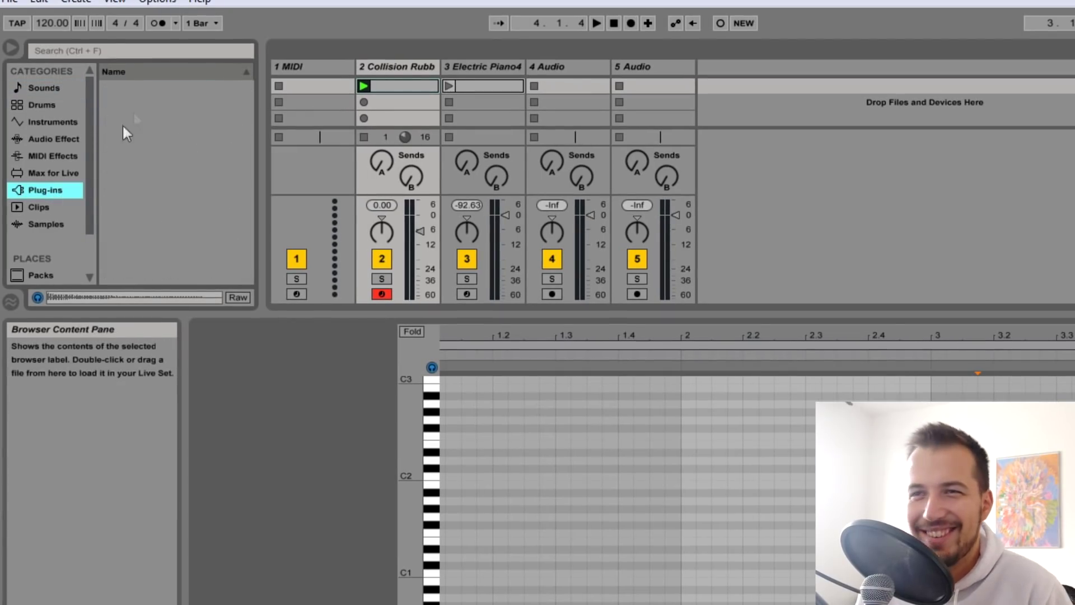
pyautogui.click(28, 90)
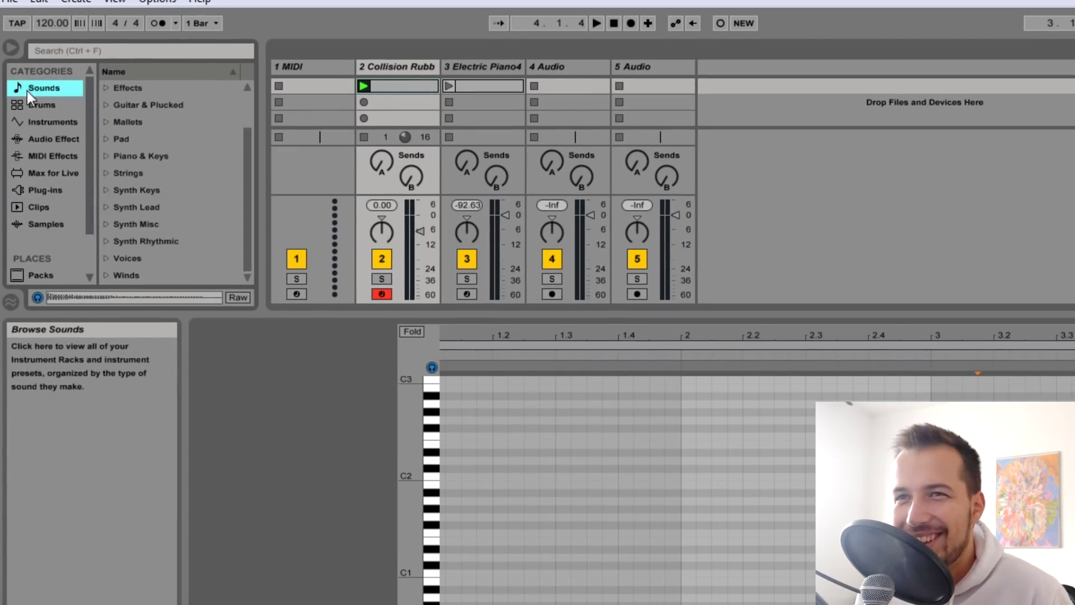
pyautogui.click(47, 122)
pyautogui.scroll(15, 159, 167)
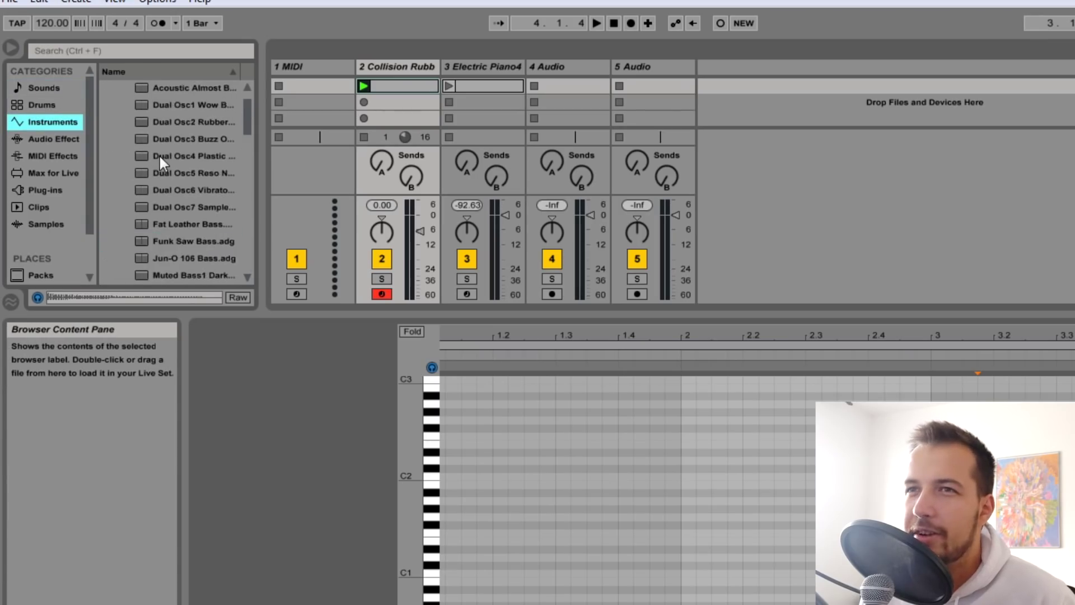
pyautogui.click(118, 105)
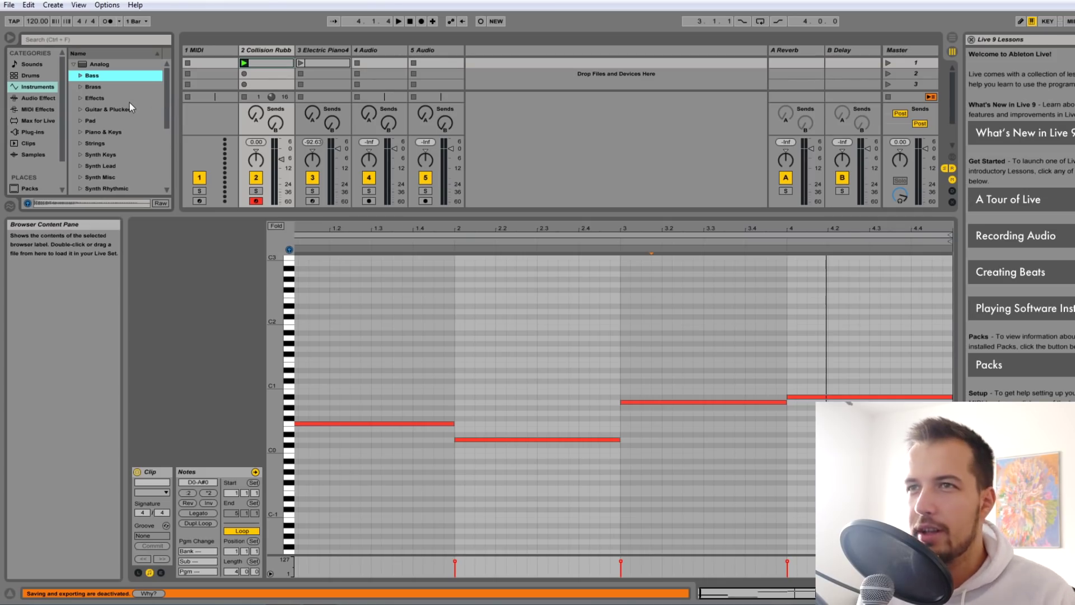
# - Show track 2's device chain and replace Collision Rubber Bass with the empty Simpler instrument
pyautogui.moveTo(323, 215); pyautogui.dragTo(322, 247)
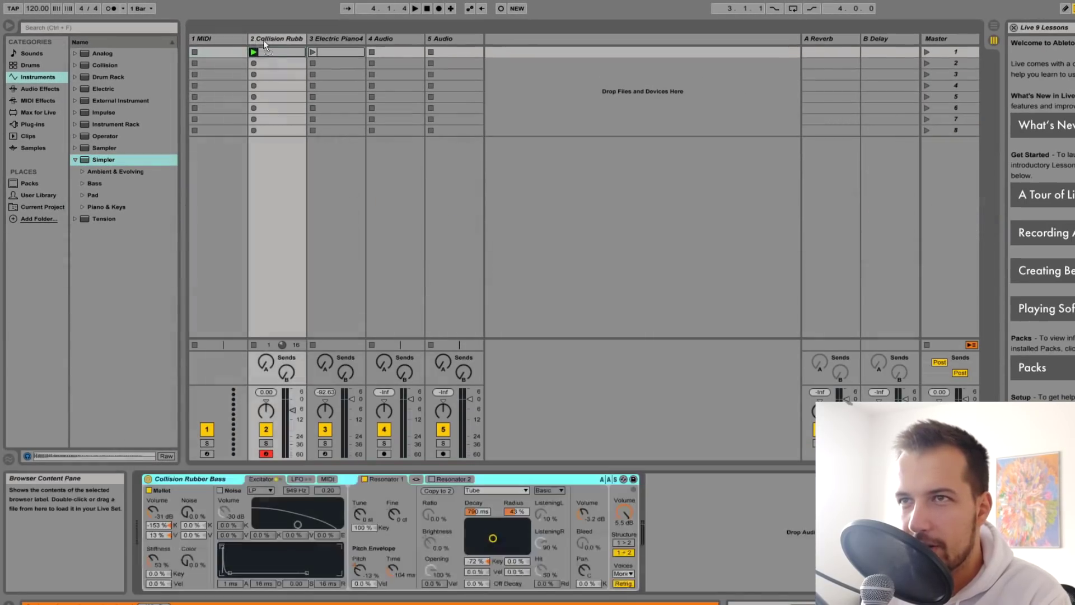
pyautogui.moveTo(264, 39); pyautogui.dragTo(279, 55)
pyautogui.doubleClick(278, 54)
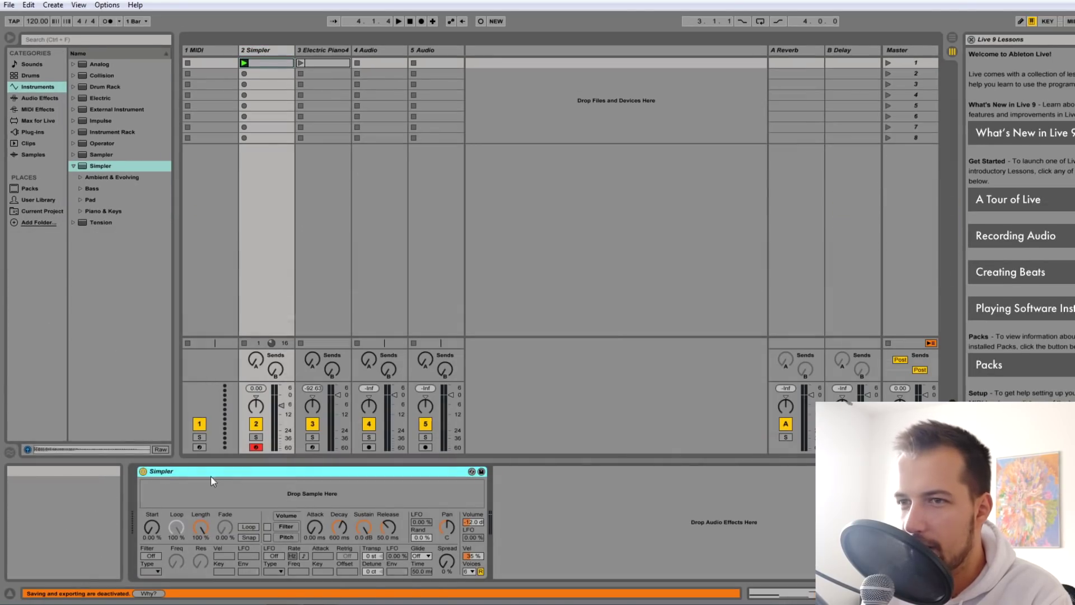
# - Replace Simpler on track 2 with the default Analog synthesizer and play test notes on it
pyautogui.click(100, 65)
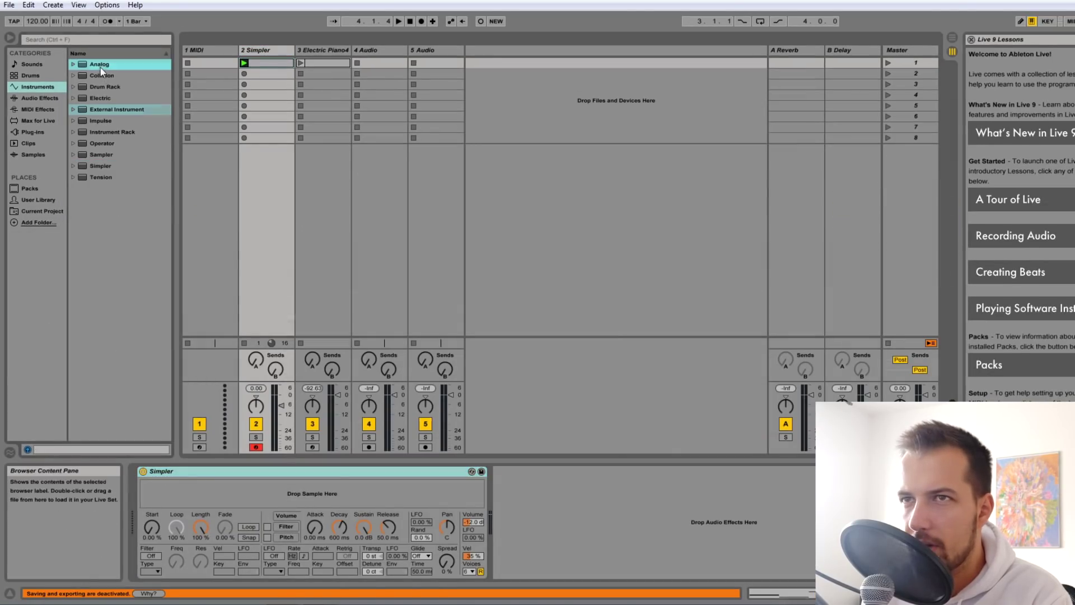
pyautogui.moveTo(267, 63); pyautogui.dragTo(268, 63)
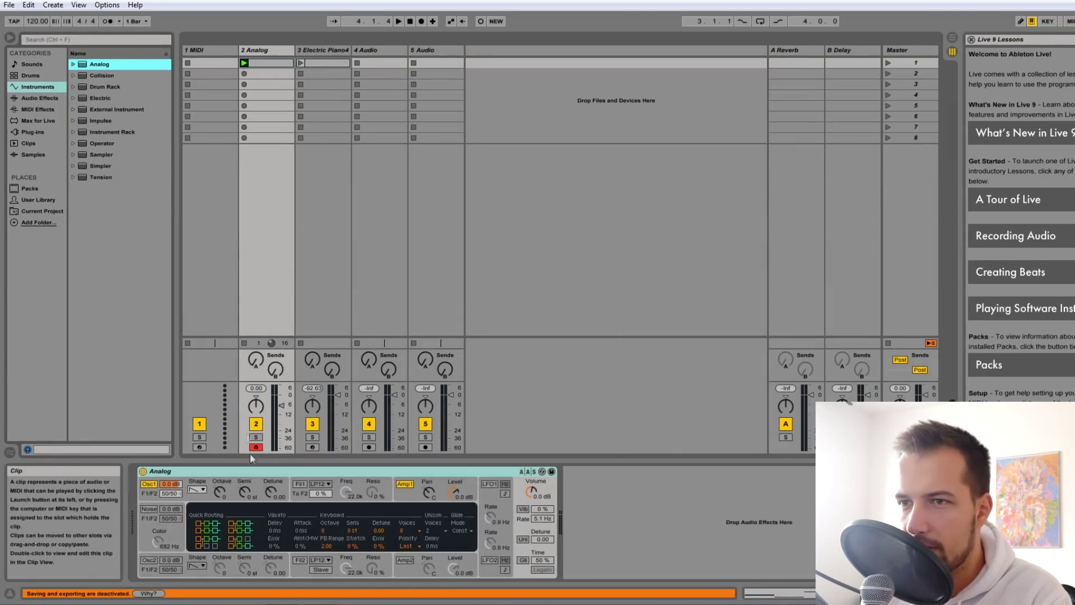
pyautogui.click(218, 475)
pyautogui.press('a')
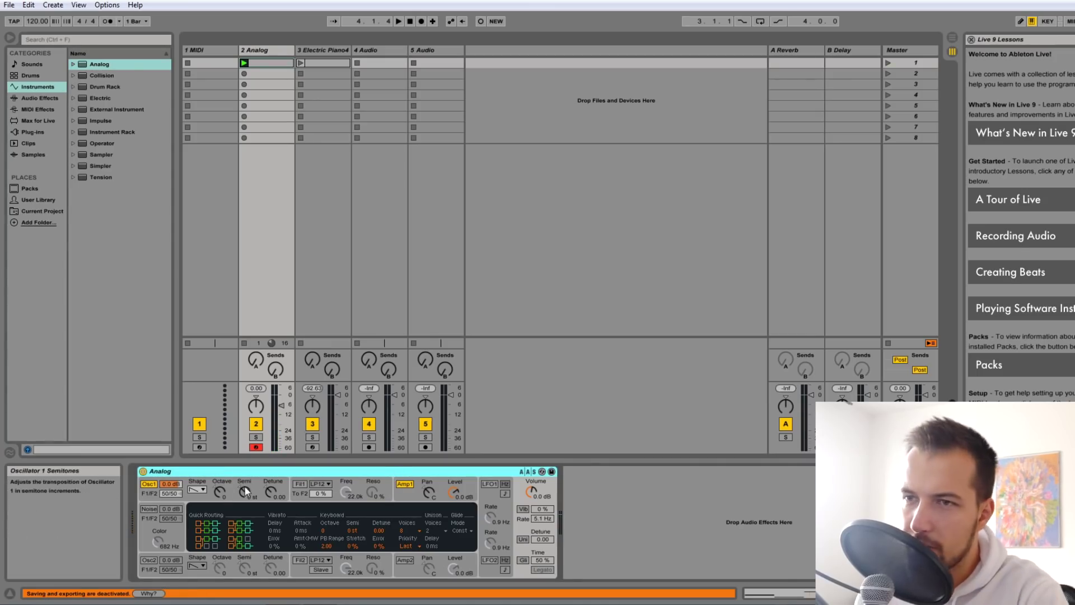
pyautogui.press('a')
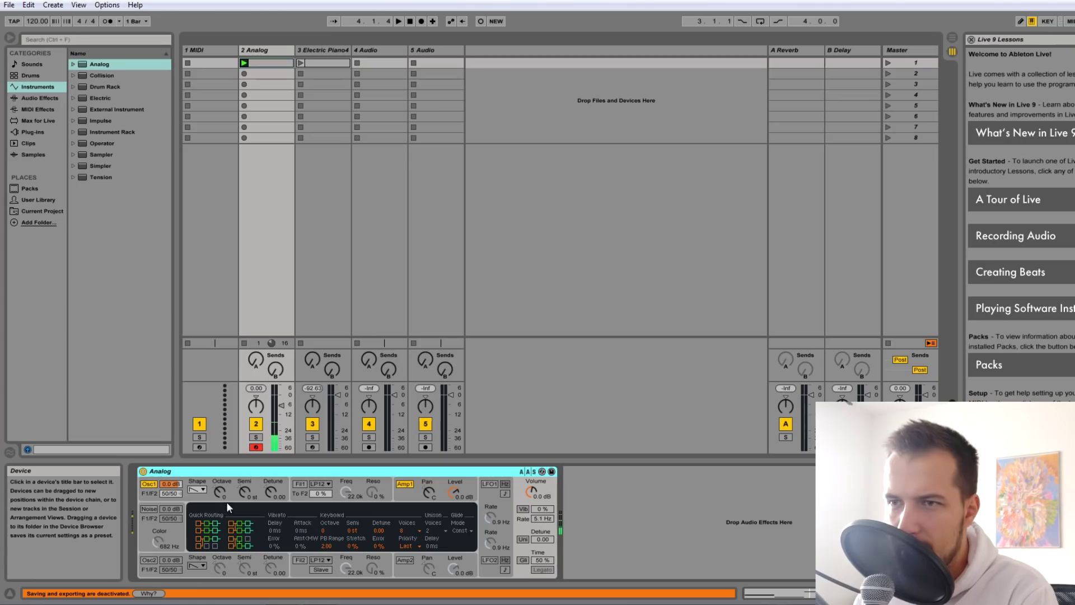
# - Set Analog's first oscillator to a sine wave at octave -2 and play test notes
pyautogui.moveTo(220, 492); pyautogui.dragTo(219, 504)
pyautogui.click(202, 490)
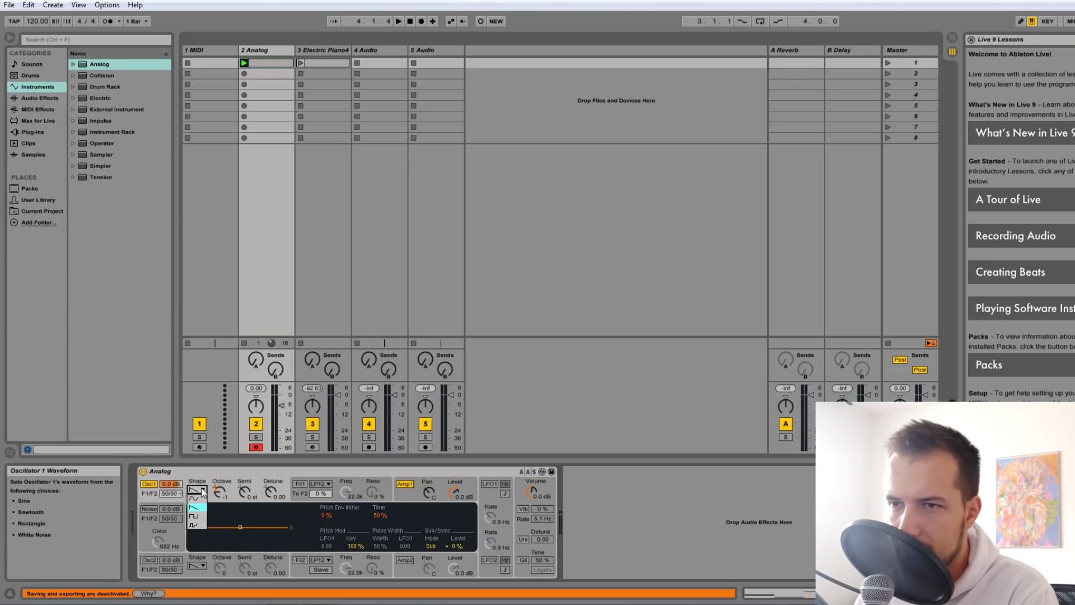
pyautogui.click(197, 497)
pyautogui.click(258, 472)
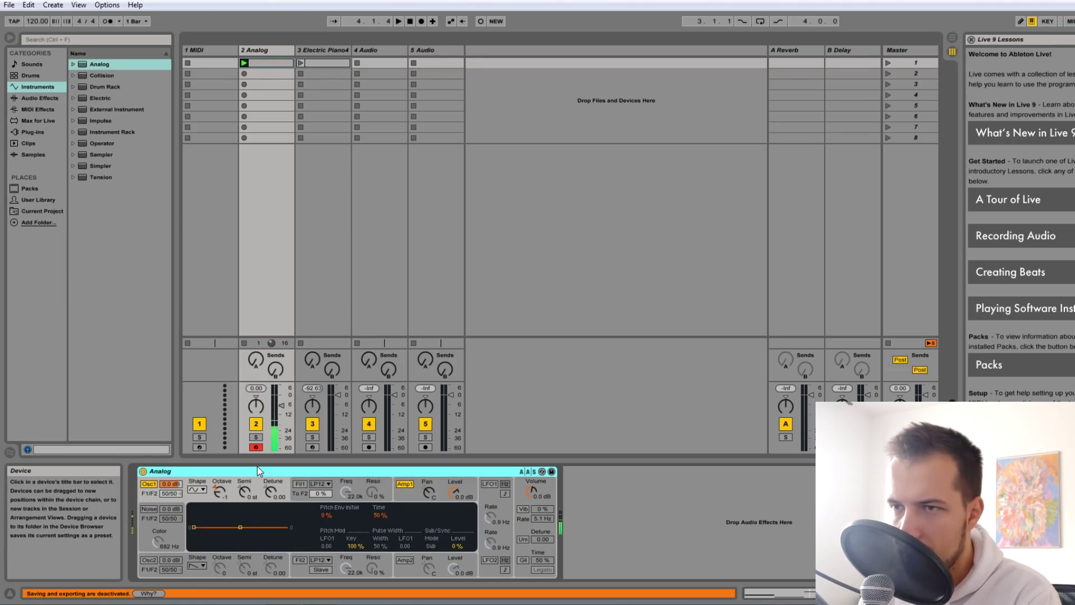
pyautogui.moveTo(220, 493); pyautogui.dragTo(220, 500)
# - Switch on Analog's second oscillator with a rectangle waveform and set its pitch envelope time to 41 %
pyautogui.click(196, 566)
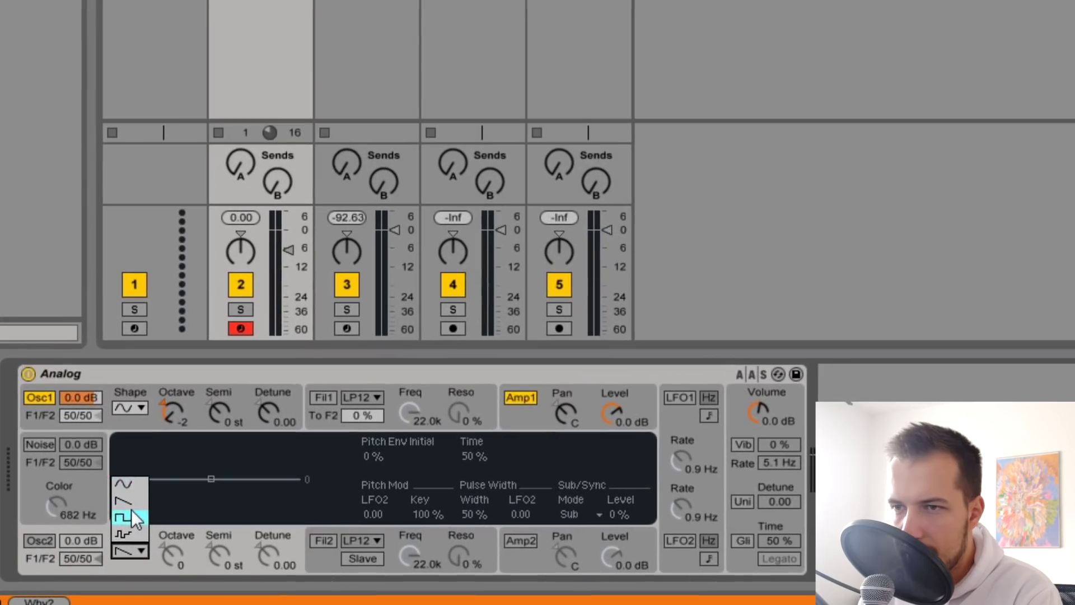
pyautogui.click(132, 513)
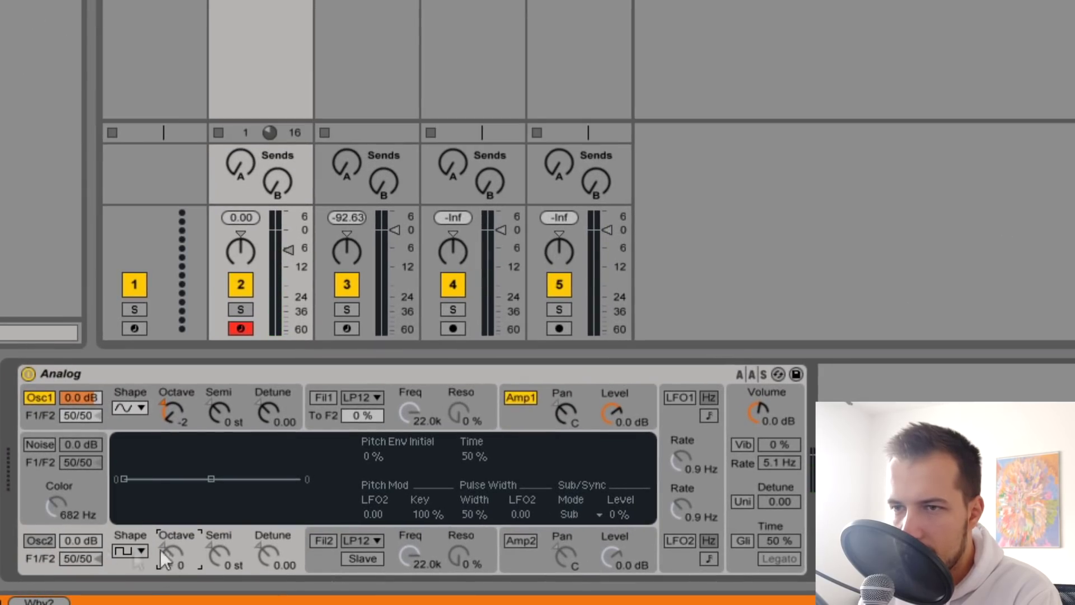
pyautogui.click(49, 542)
pyautogui.click(191, 374)
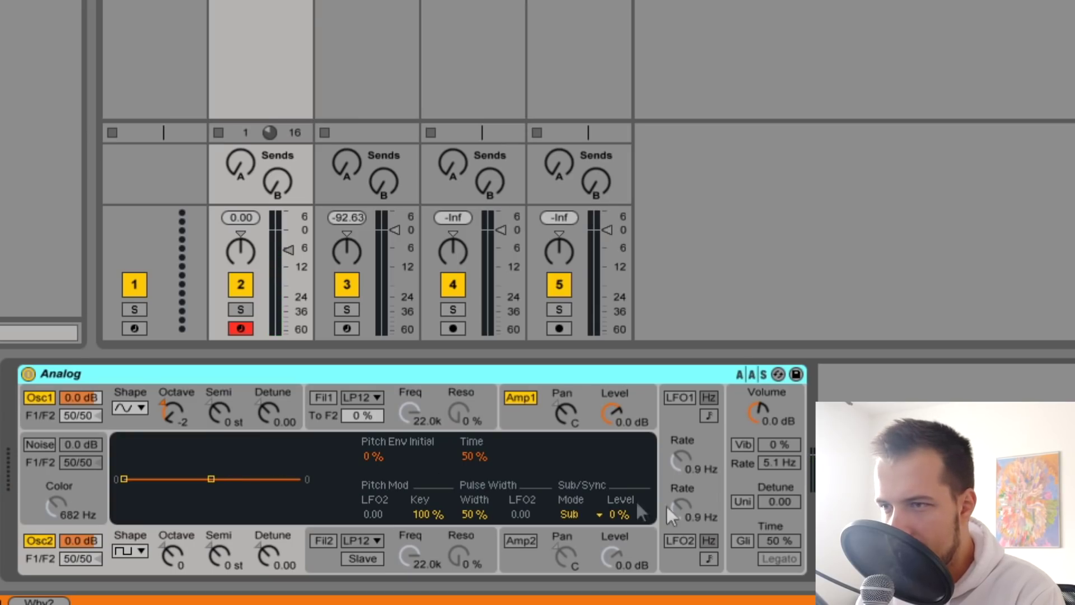
pyautogui.moveTo(208, 480); pyautogui.dragTo(190, 479)
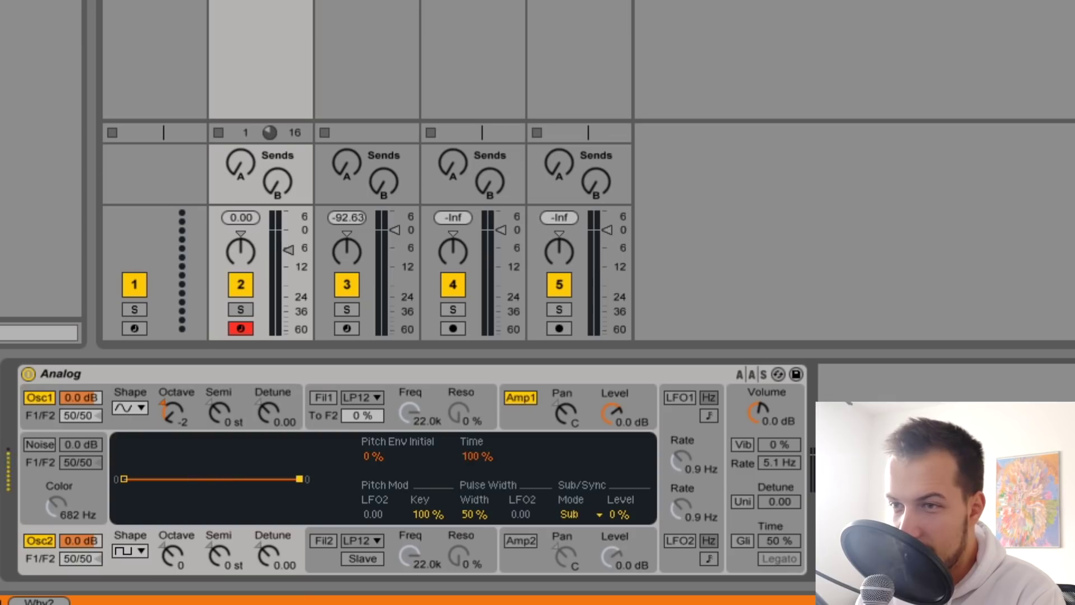
pyautogui.moveTo(300, 479); pyautogui.dragTo(196, 480)
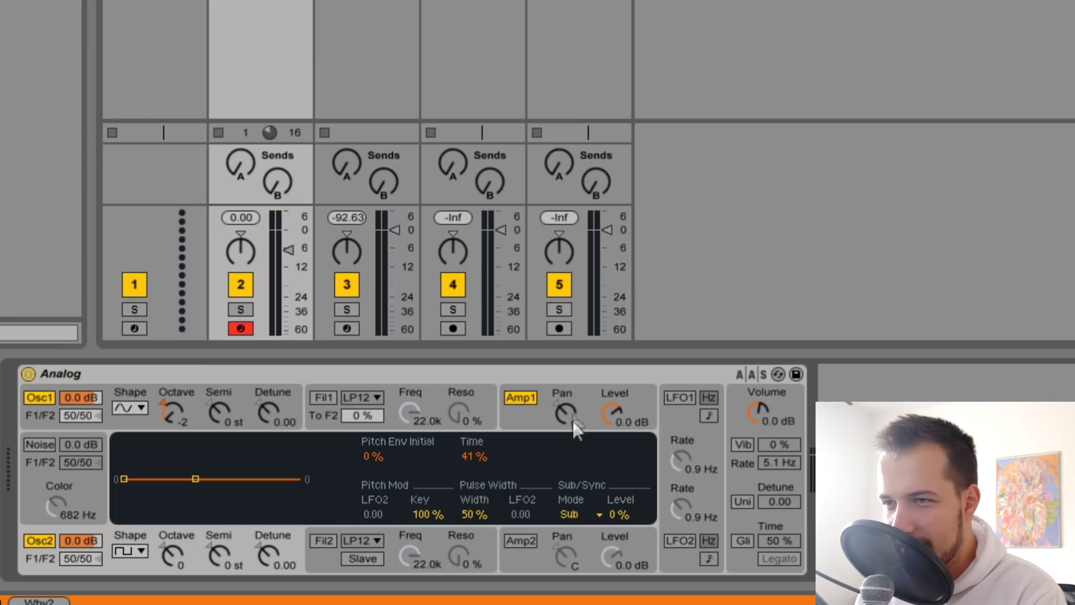
# - Enable Analog's second amplifier and adjust the sustain of both amplifier envelopes
pyautogui.click(521, 540)
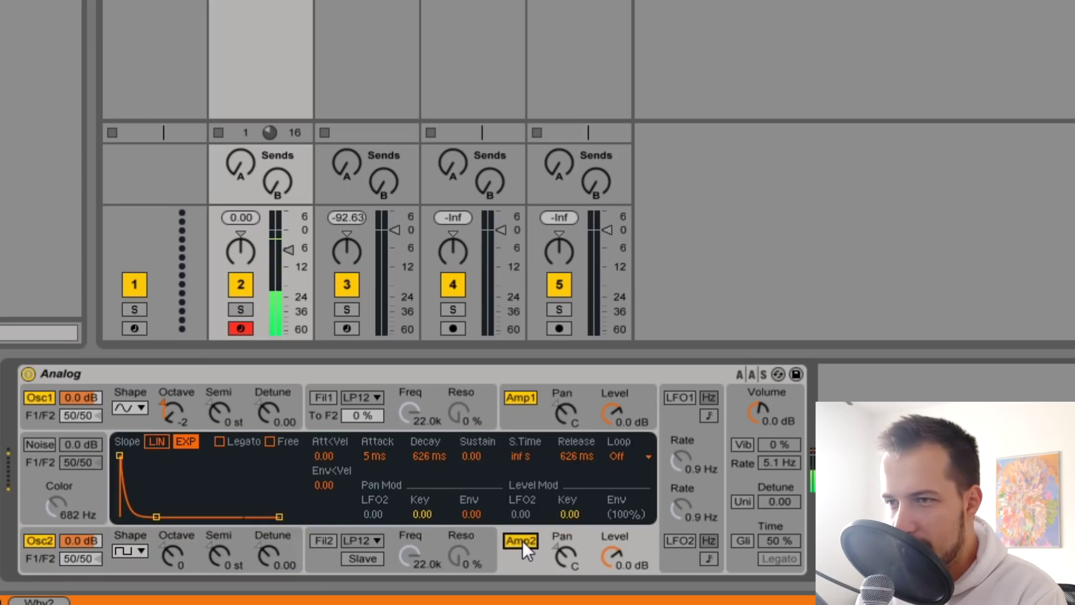
pyautogui.click(523, 540)
pyautogui.click(516, 415)
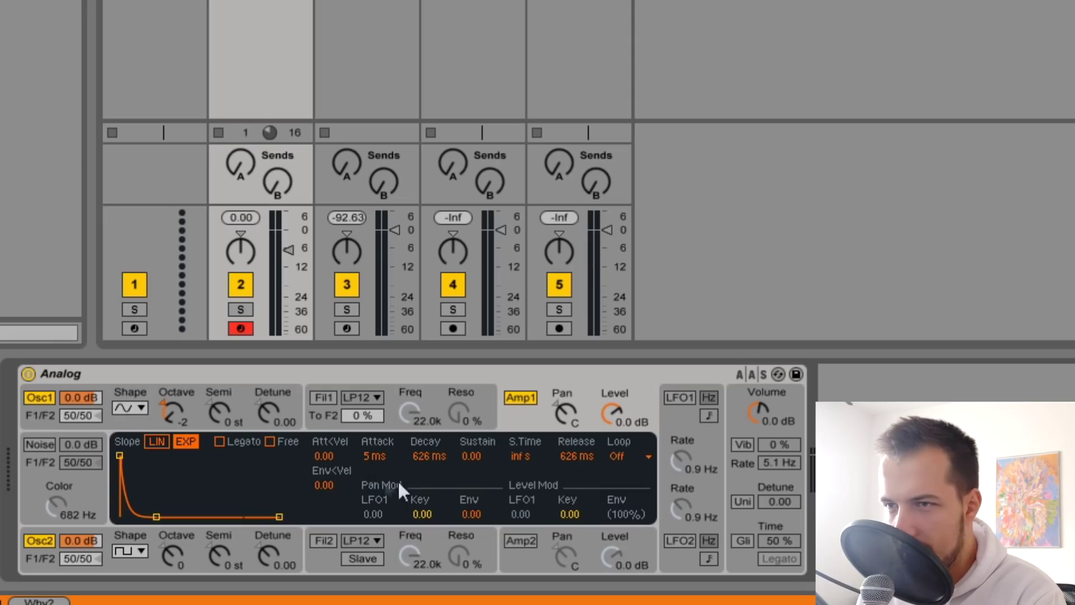
pyautogui.moveTo(475, 455); pyautogui.dragTo(481, 451)
pyautogui.click(521, 540)
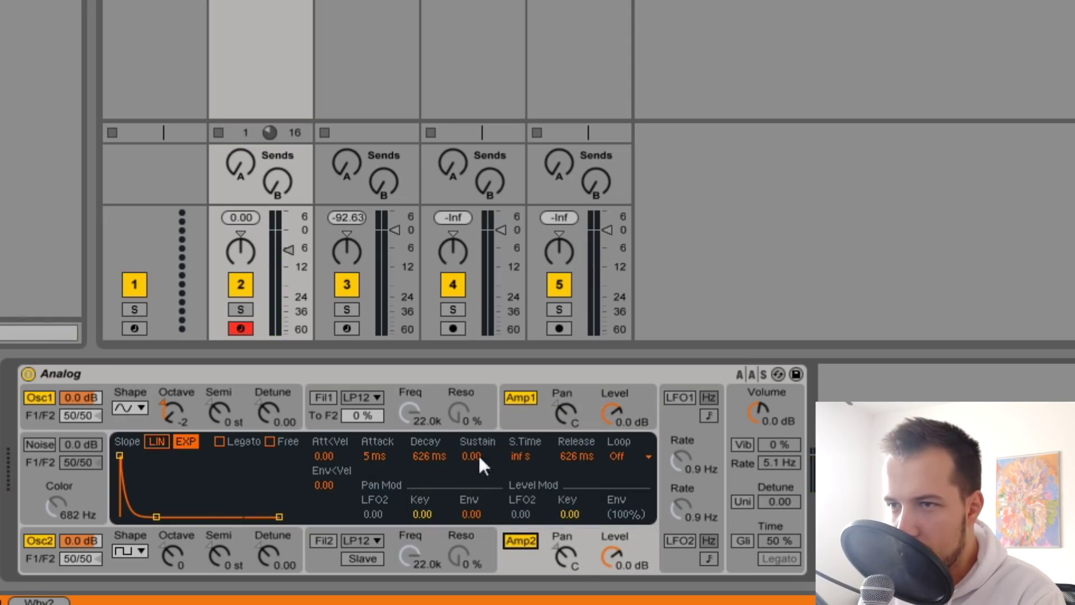
pyautogui.moveTo(479, 453); pyautogui.dragTo(479, 442)
# - Set oscillator 2 to octave -2 and enable filter 2 with the LP24 type, adjusting its cutoff frequency
pyautogui.moveTo(172, 554); pyautogui.dragTo(172, 563)
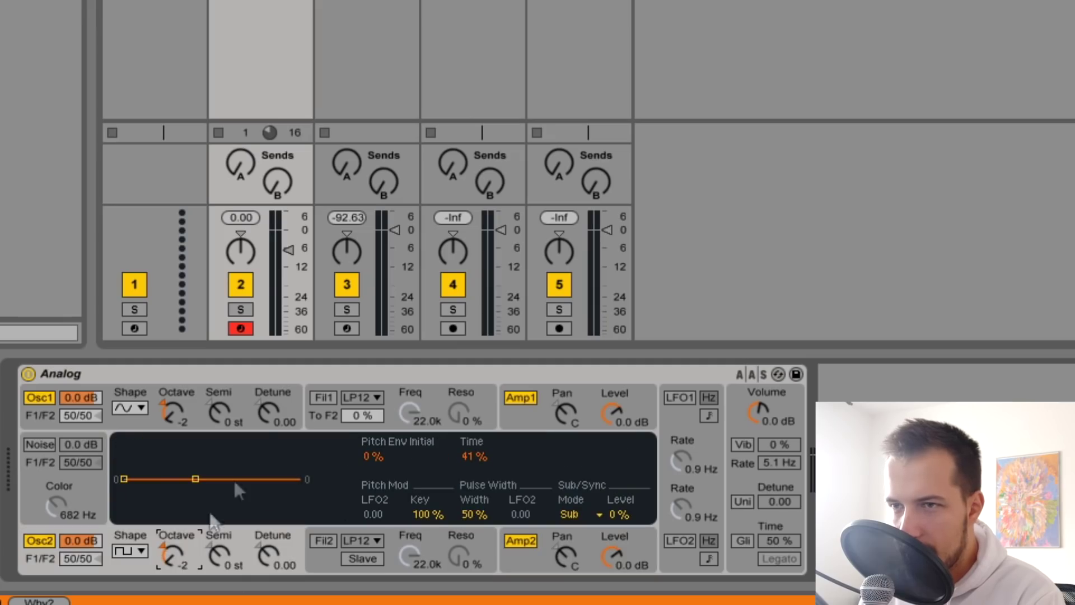
pyautogui.click(245, 374)
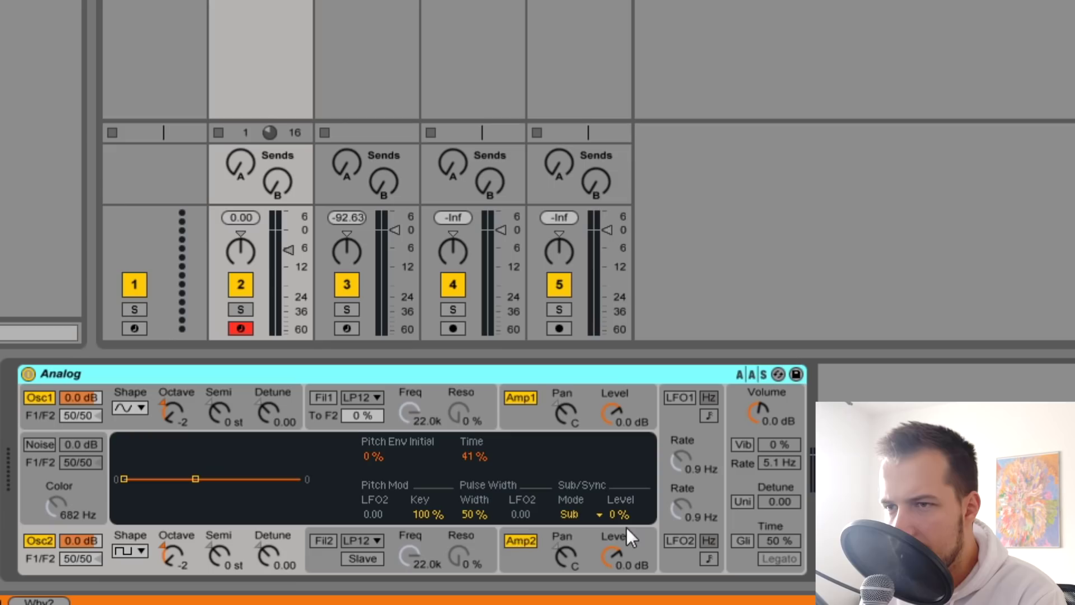
pyautogui.click(325, 541)
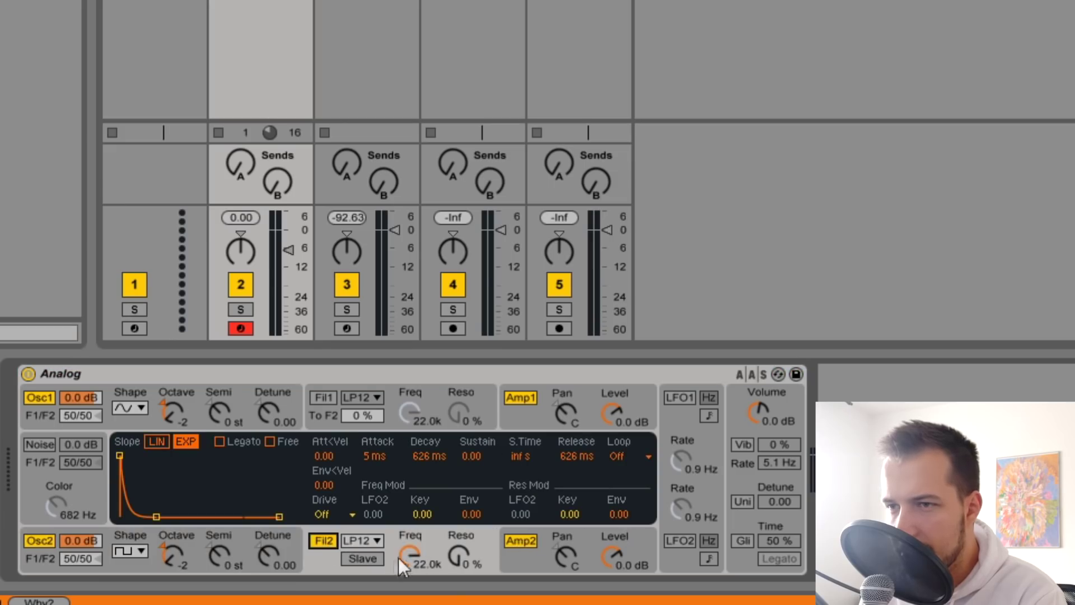
pyautogui.moveTo(409, 555); pyautogui.dragTo(410, 476)
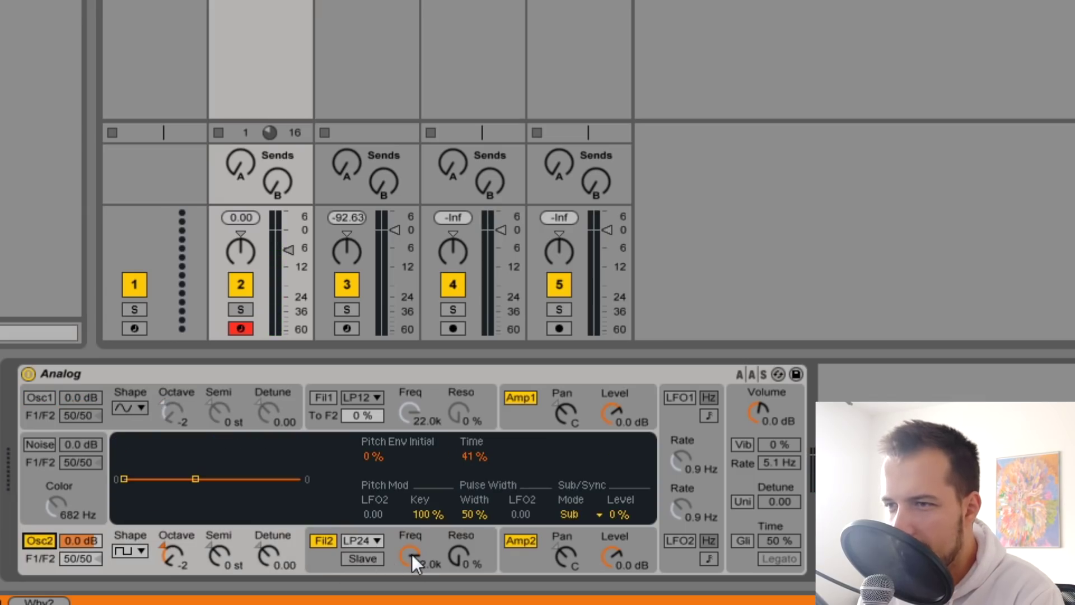
pyautogui.click(361, 540)
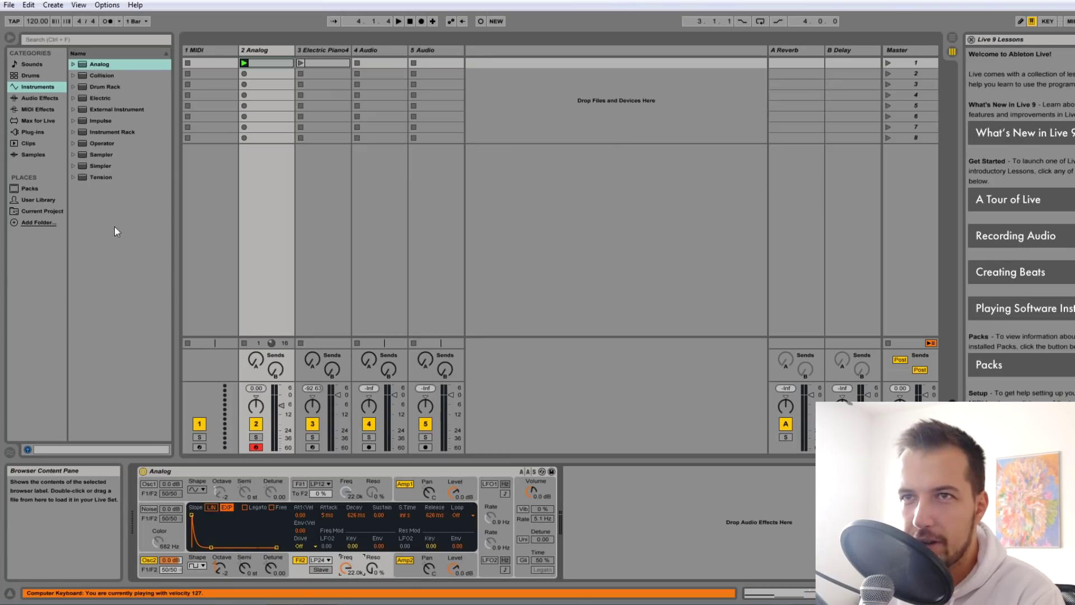
# - Add EQ Eight after Analog on track 2 and lower its high-cut band to darken the bass
pyautogui.click(46, 97)
pyautogui.doubleClick(102, 166)
pyautogui.moveTo(730, 526); pyautogui.dragTo(686, 525)
pyautogui.click(253, 469)
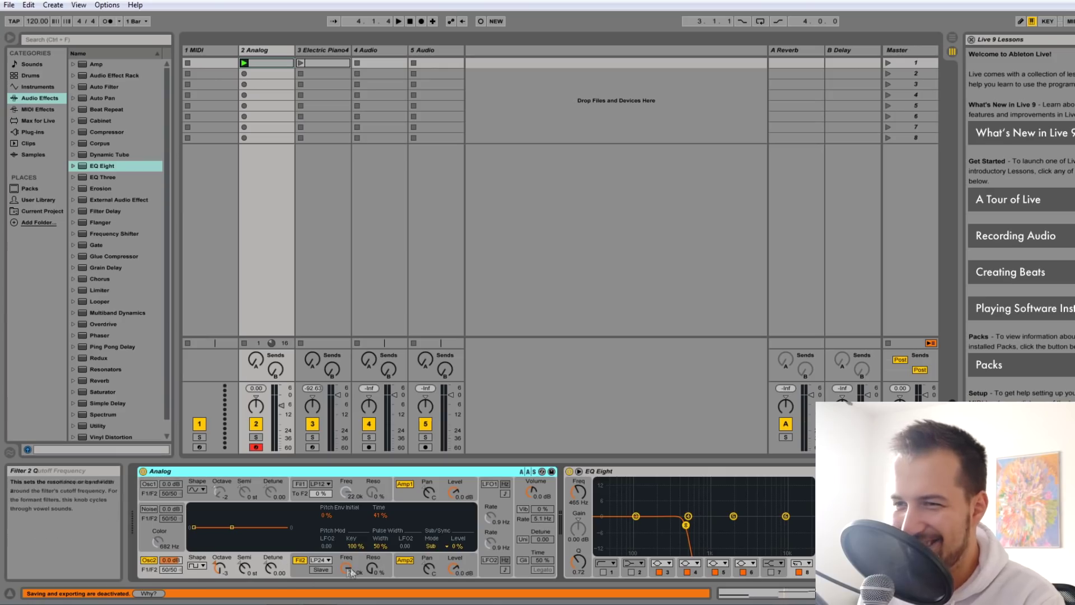
# - Play back the bass, inspect the bar 3 note in its MIDI clip and return to the device chain
pyautogui.press('space')
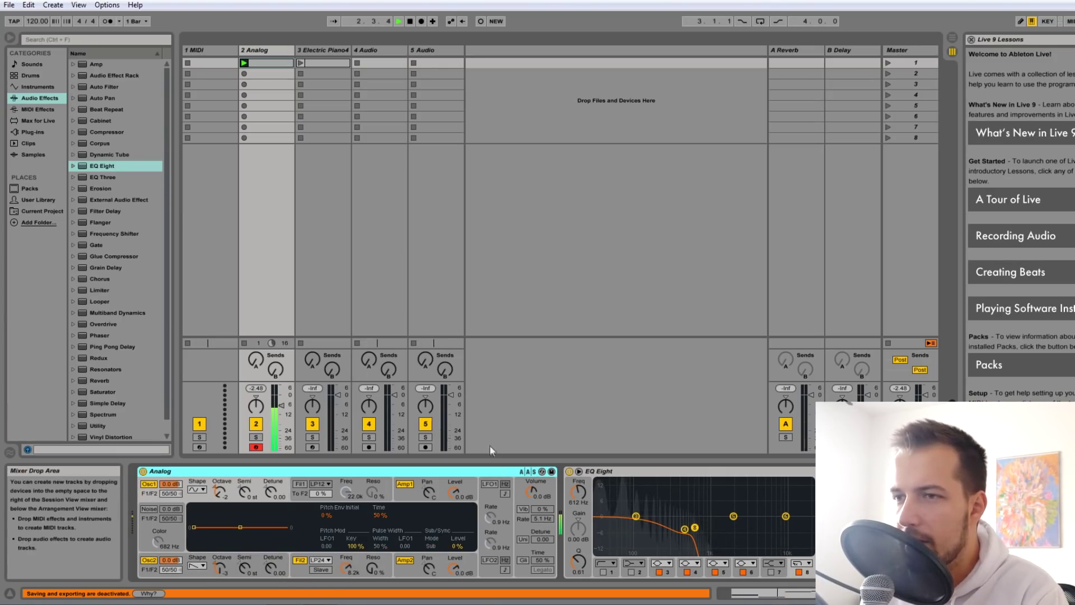
pyautogui.press('space')
pyautogui.doubleClick(275, 63)
pyautogui.moveTo(809, 383); pyautogui.dragTo(770, 439)
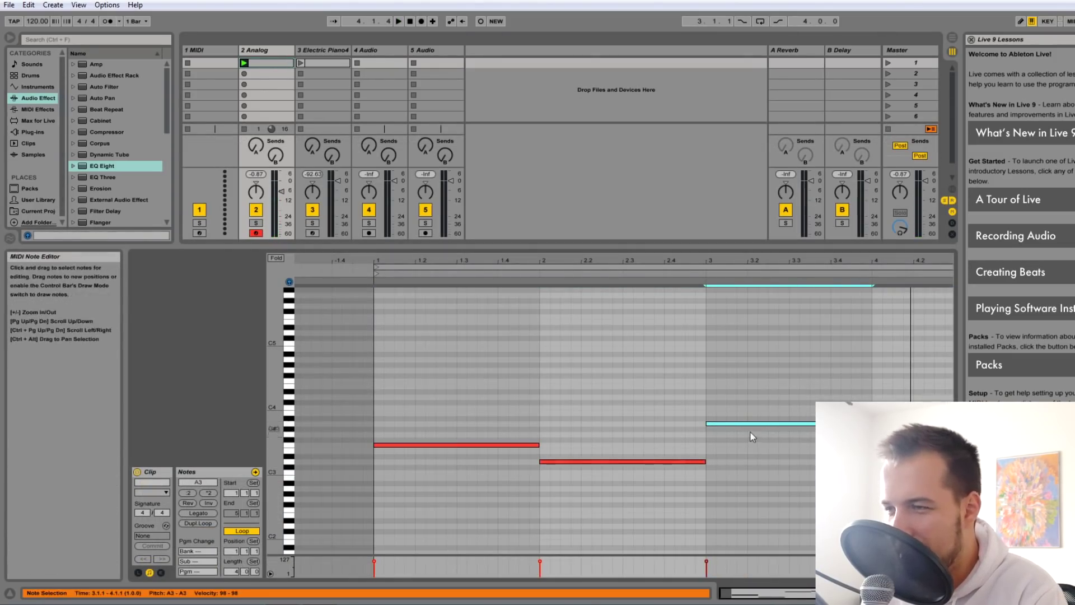
pyautogui.click(885, 593)
# - Cut EQ Eight's band 3 by 5.08 dB at 104 Hz and lower the high-cut band to 360 Hz during playback
pyautogui.click(635, 516)
pyautogui.moveTo(636, 516); pyautogui.dragTo(632, 526)
pyautogui.press('space')
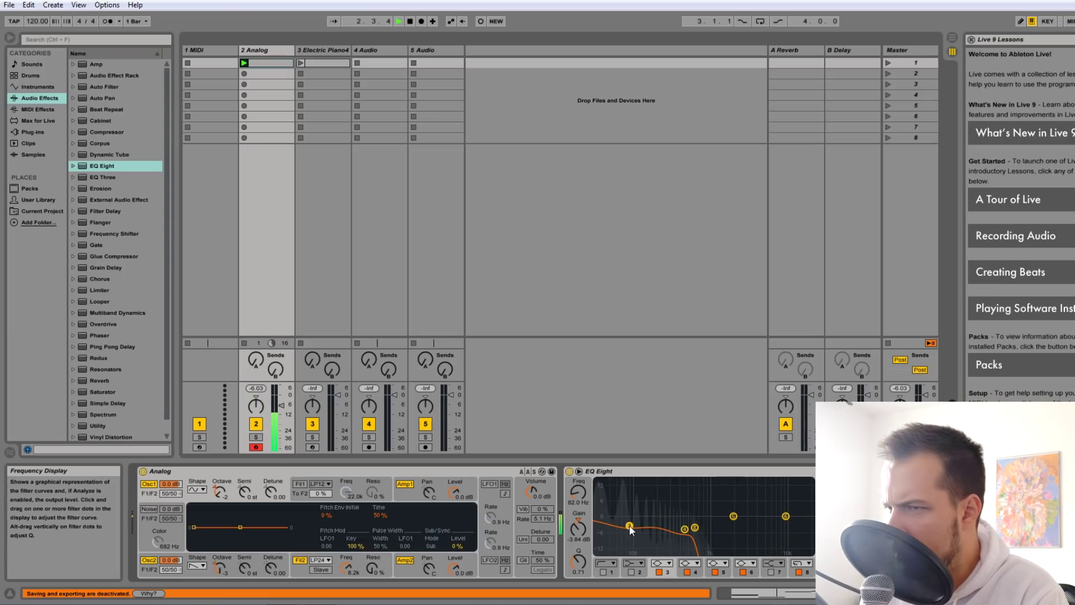
pyautogui.moveTo(629, 526); pyautogui.dragTo(640, 533)
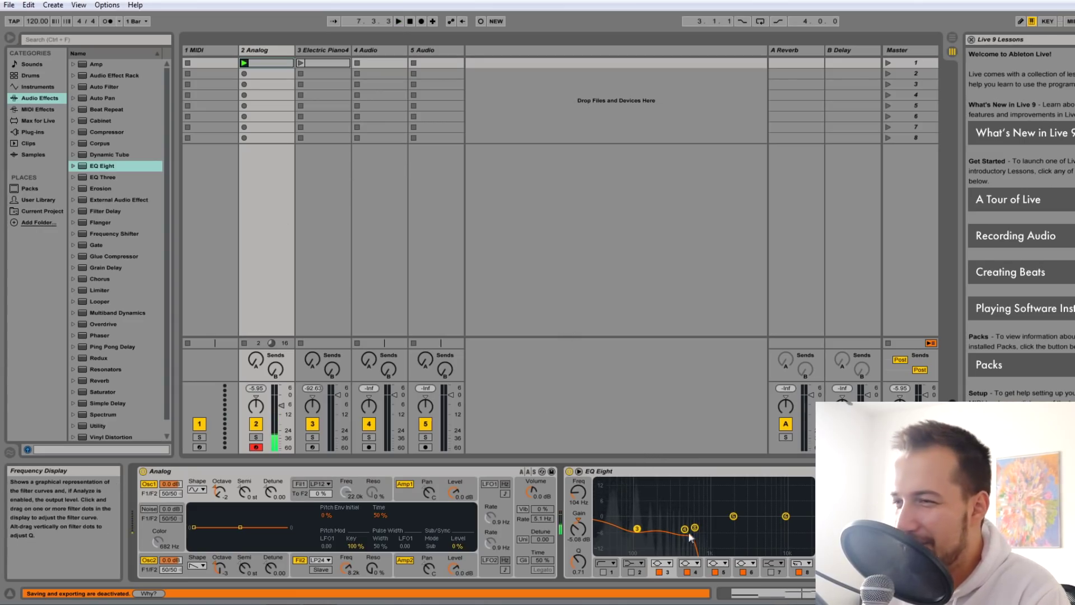
pyautogui.moveTo(695, 528); pyautogui.dragTo(689, 527)
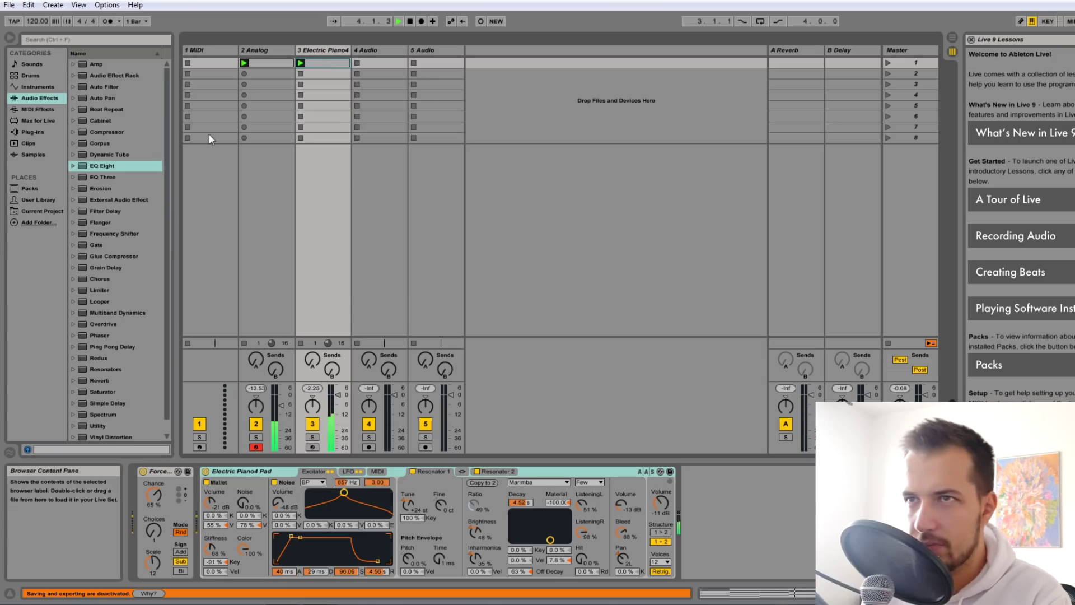
# - Review the chord clip on the Electric Piano4 track and return to the Analog track's devices
pyautogui.rightClick(324, 51)
pyautogui.click(322, 50)
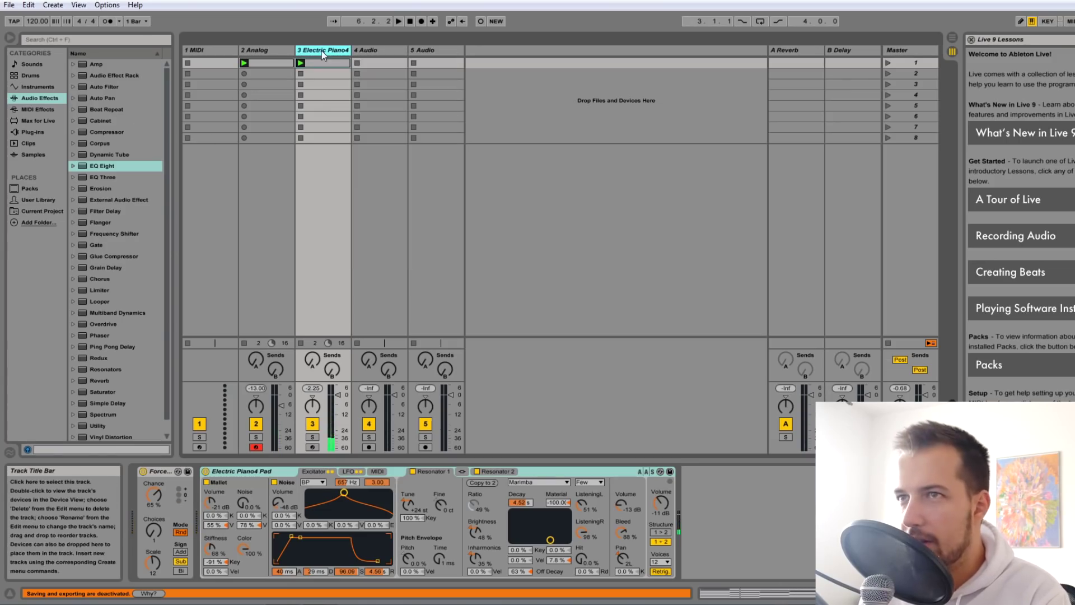
pyautogui.click(792, 594)
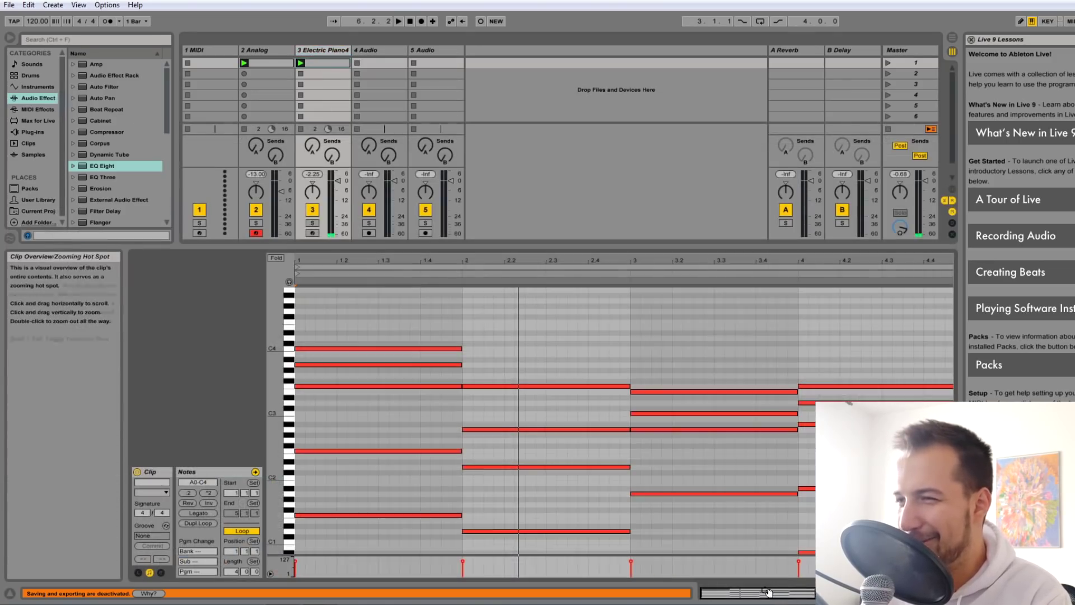
pyautogui.click(974, 594)
pyautogui.click(271, 51)
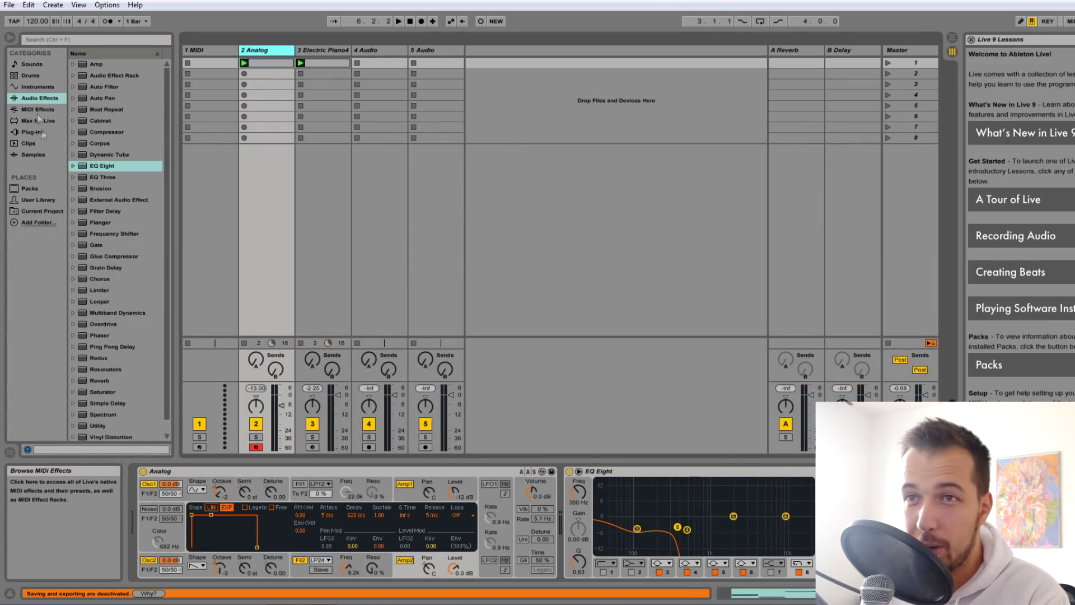
# - Browse the library's audio samples and preview a few of them
pyautogui.click(33, 155)
pyautogui.click(115, 189)
pyautogui.scroll(4, 113, 143)
pyautogui.click(113, 256)
pyautogui.scroll(6, 115, 246)
pyautogui.scroll(2, 121, 165)
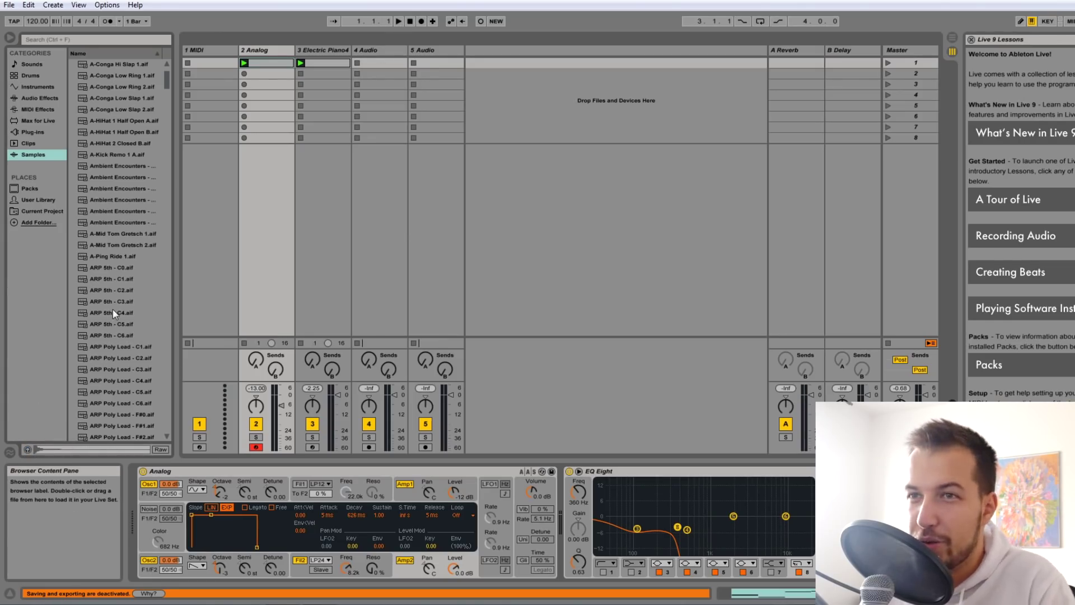
pyautogui.scroll(2, 112, 309)
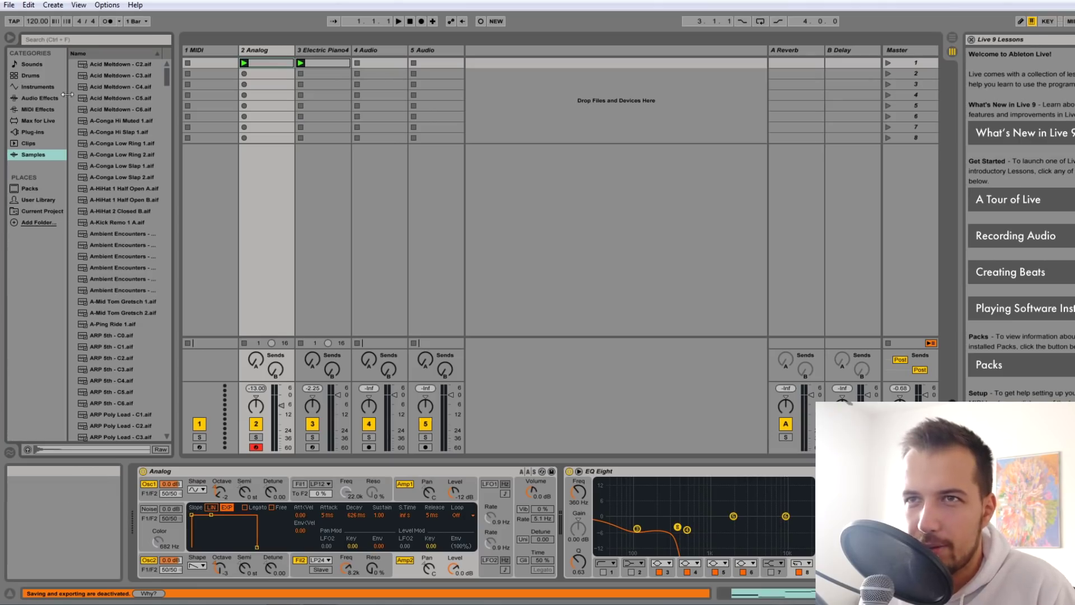
# - Duplicate the Electric Piano4 track, preview the drum kits and load Kit-Core LD onto the copy
pyautogui.click(30, 75)
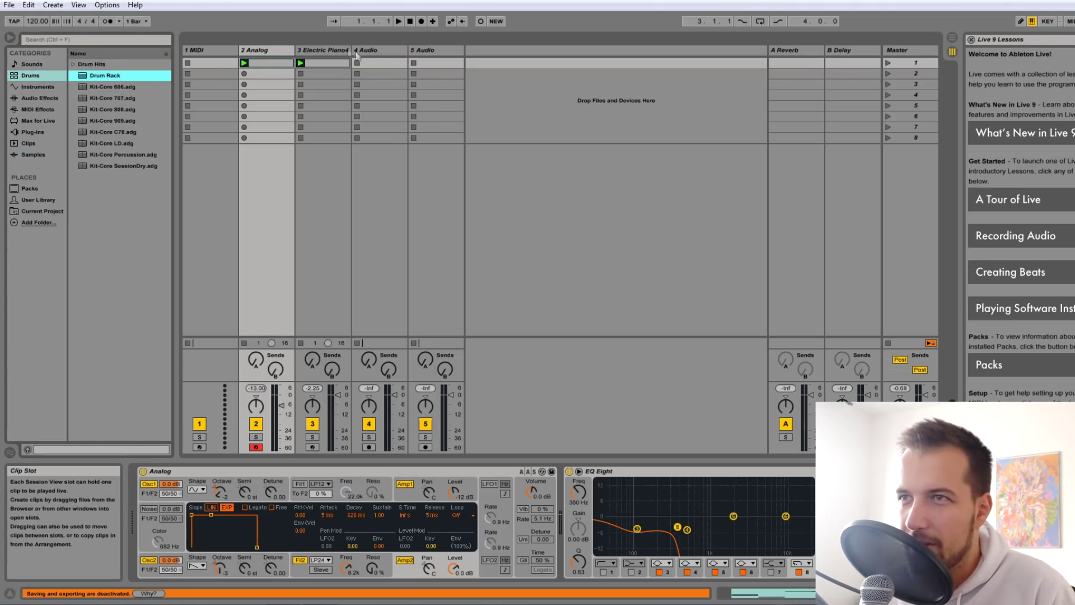
pyautogui.rightClick(332, 50)
pyautogui.click(354, 72)
pyautogui.click(112, 120)
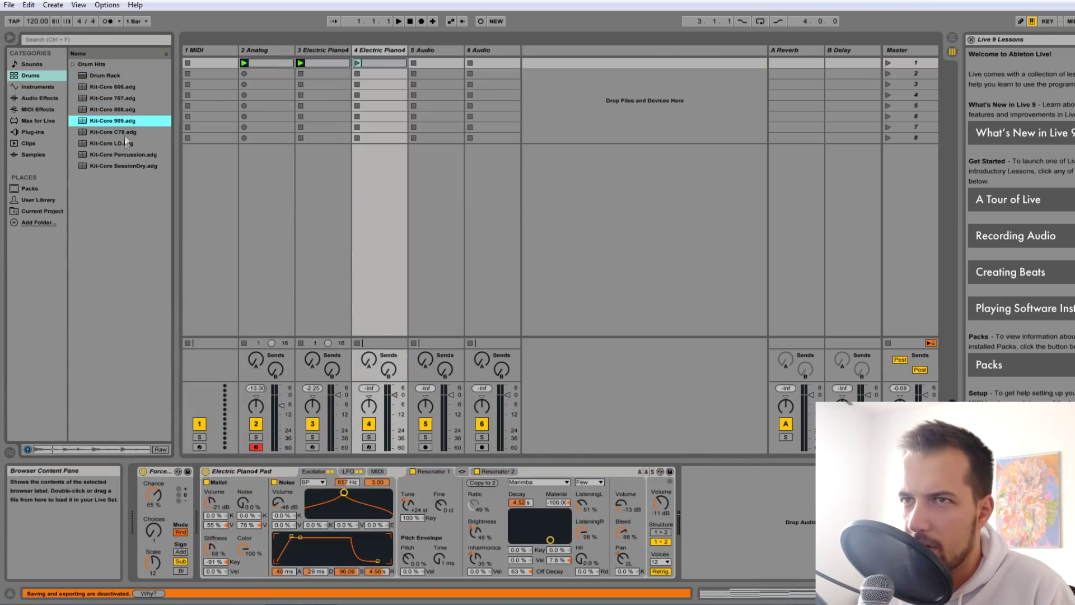
pyautogui.click(115, 144)
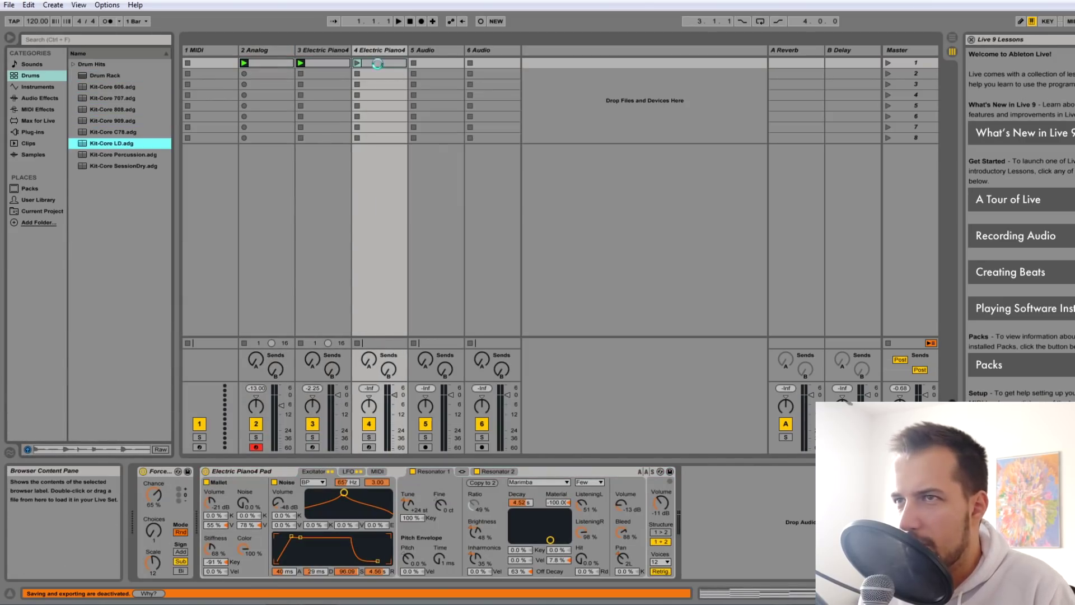
# - Clear the notes from the drum track's copied clip and audition the Kick LD and Snare LD sounds
pyautogui.moveTo(376, 63); pyautogui.dragTo(377, 64)
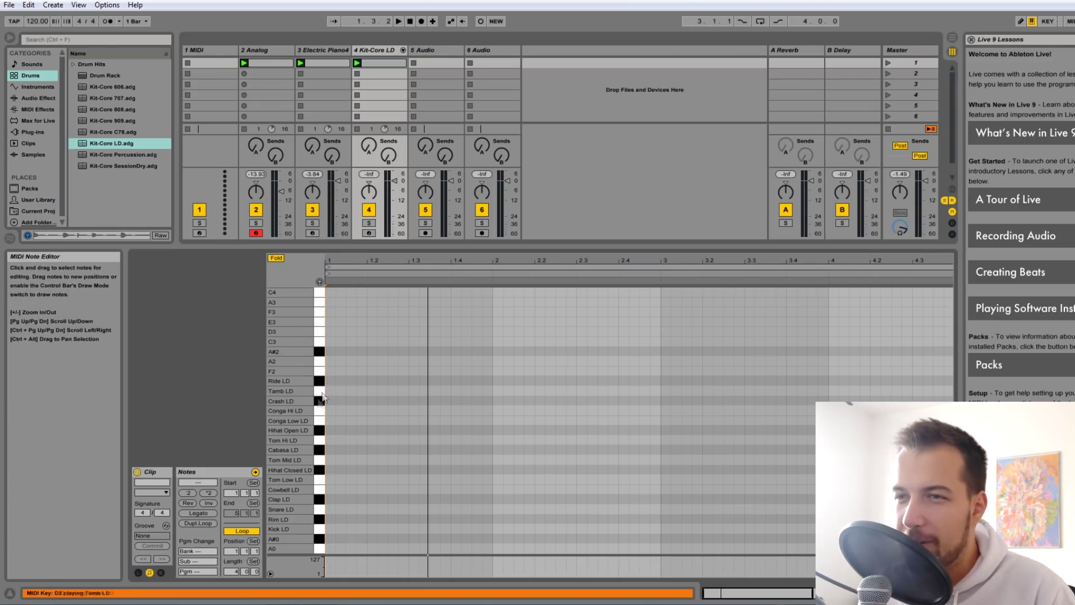
pyautogui.click(324, 530)
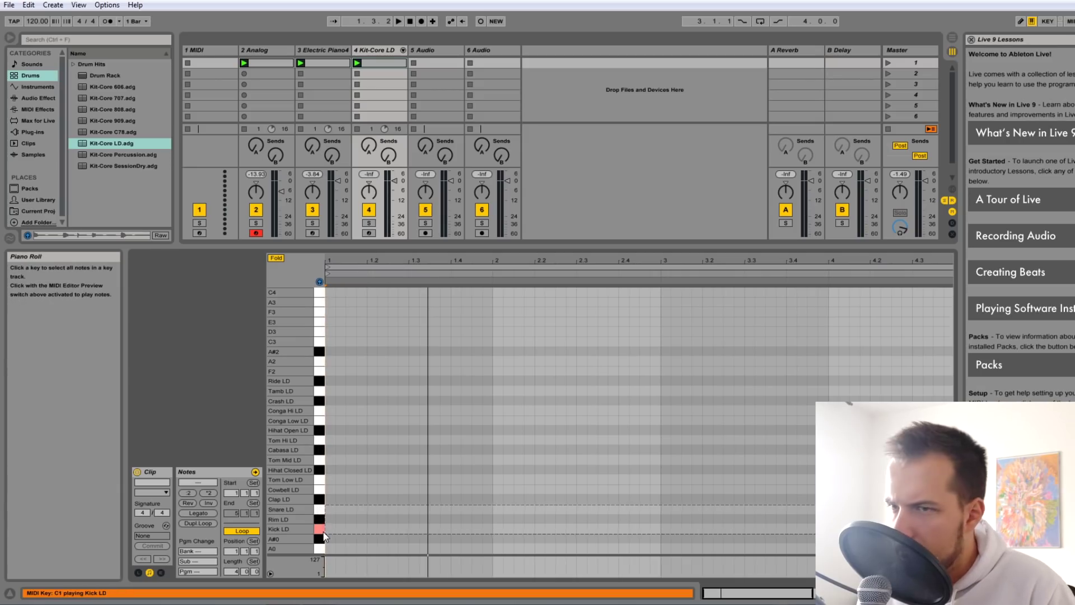
pyautogui.click(323, 530)
pyautogui.click(322, 510)
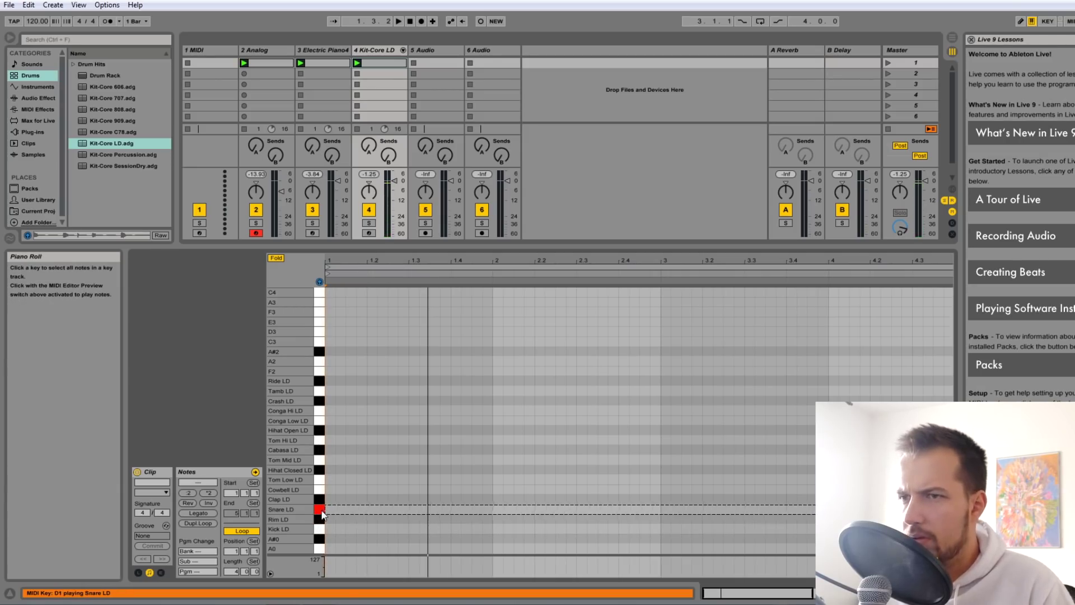
pyautogui.click(322, 512)
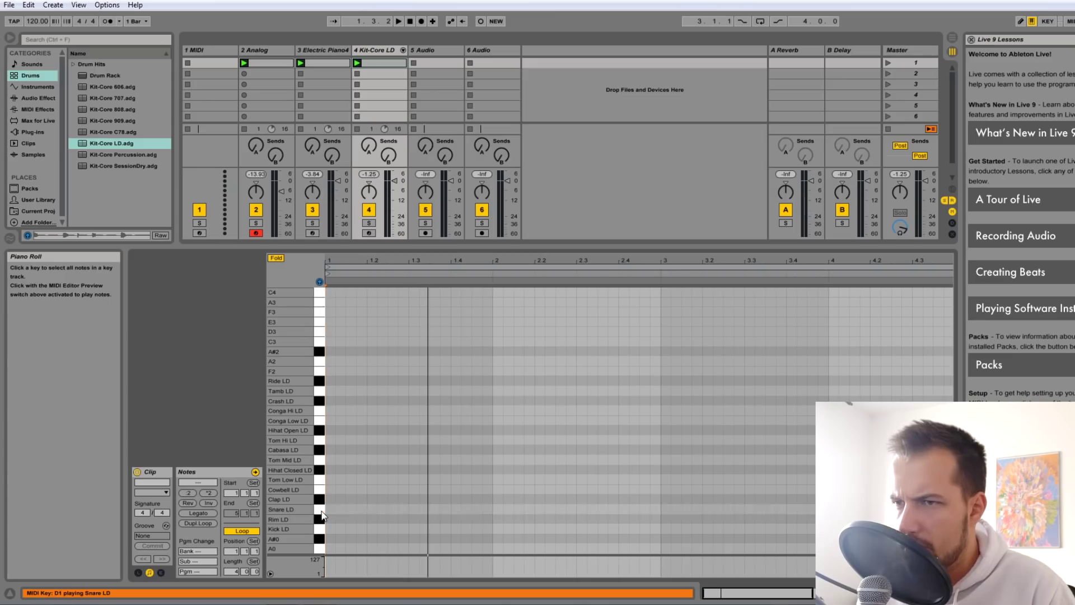
pyautogui.click(323, 514)
pyautogui.click(322, 512)
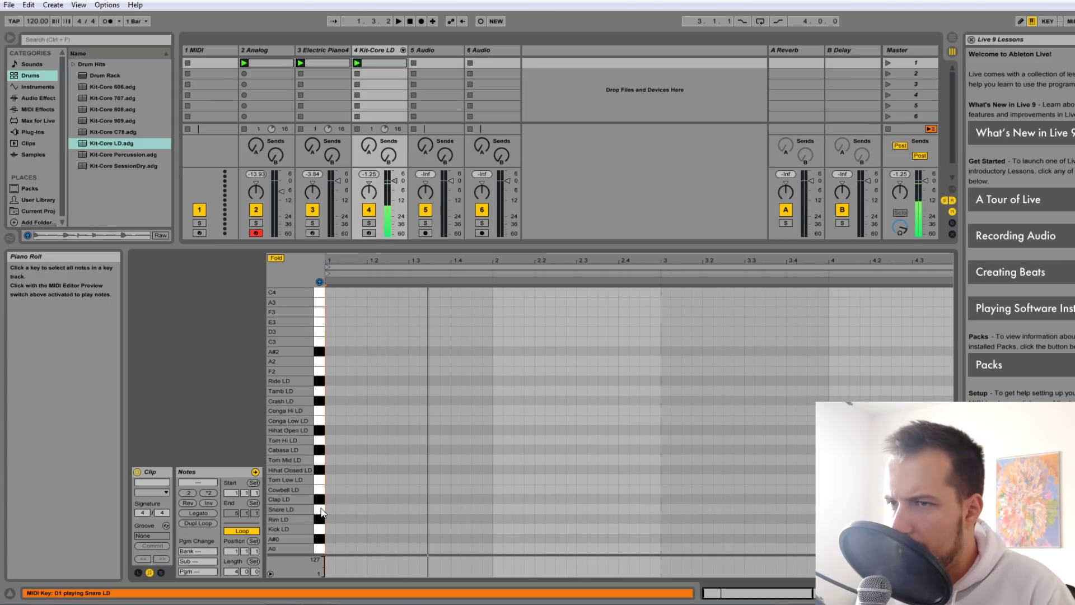
pyautogui.click(321, 512)
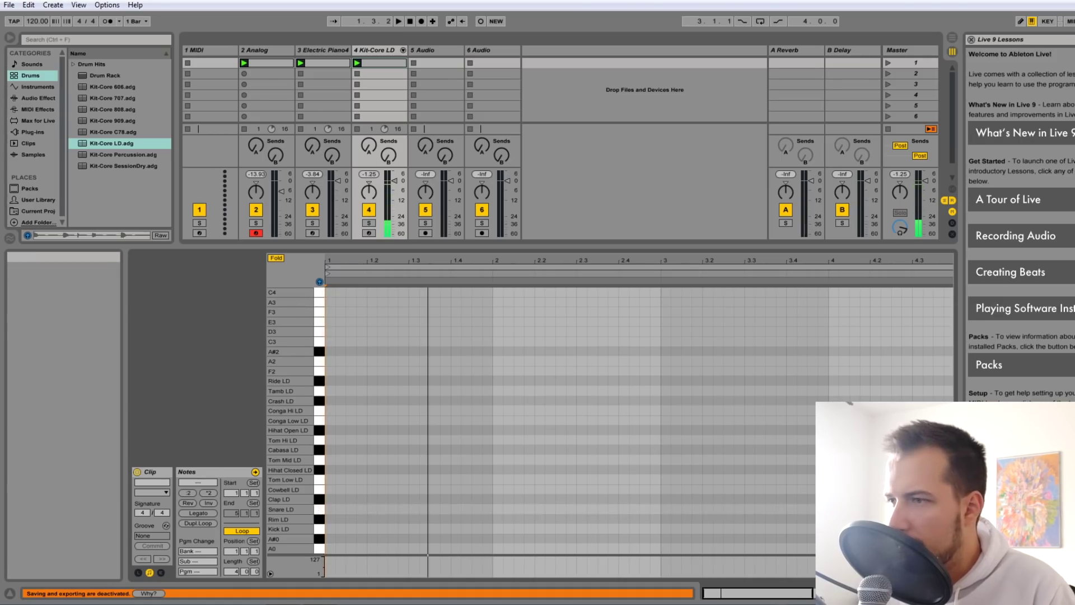
# - Draw kick notes at 1 and 1.3.3 and snare notes at 1.2 and 1.4 in the drum clip, and play it back
pyautogui.click(756, 593)
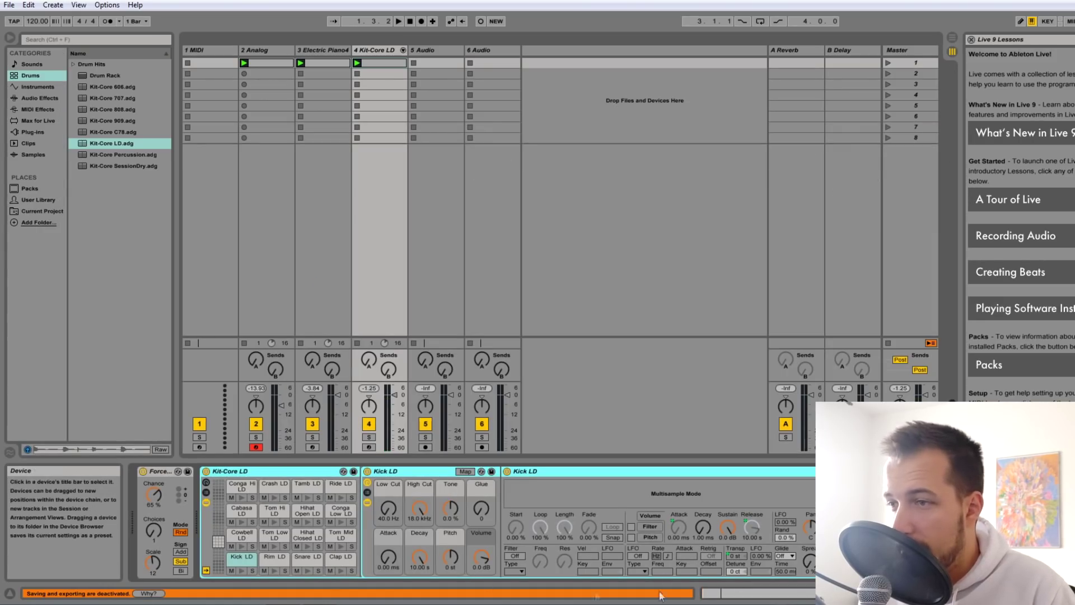
pyautogui.click(768, 592)
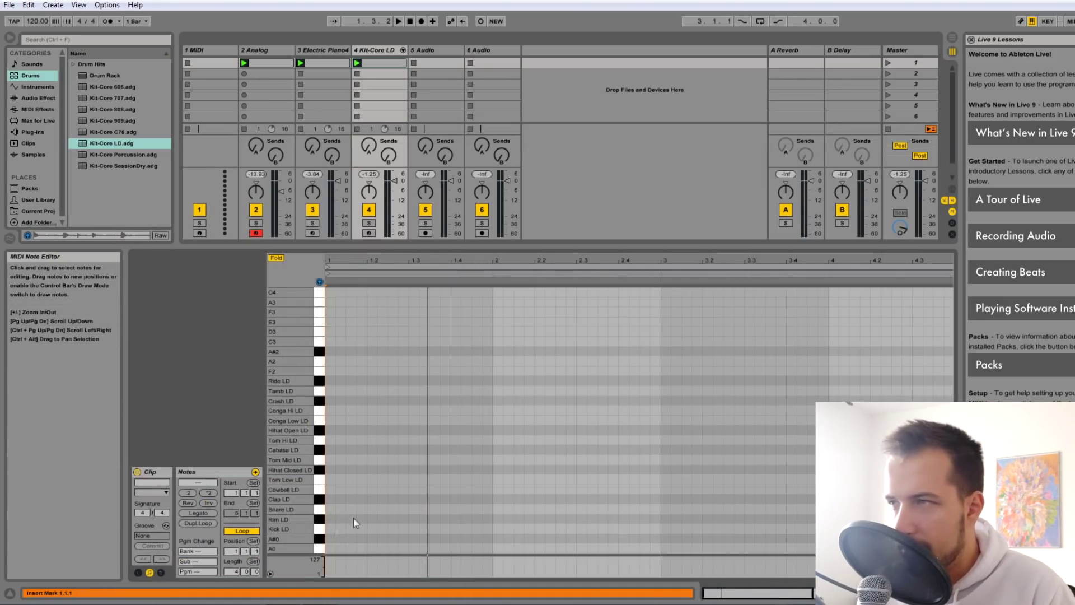
pyautogui.click(1021, 21)
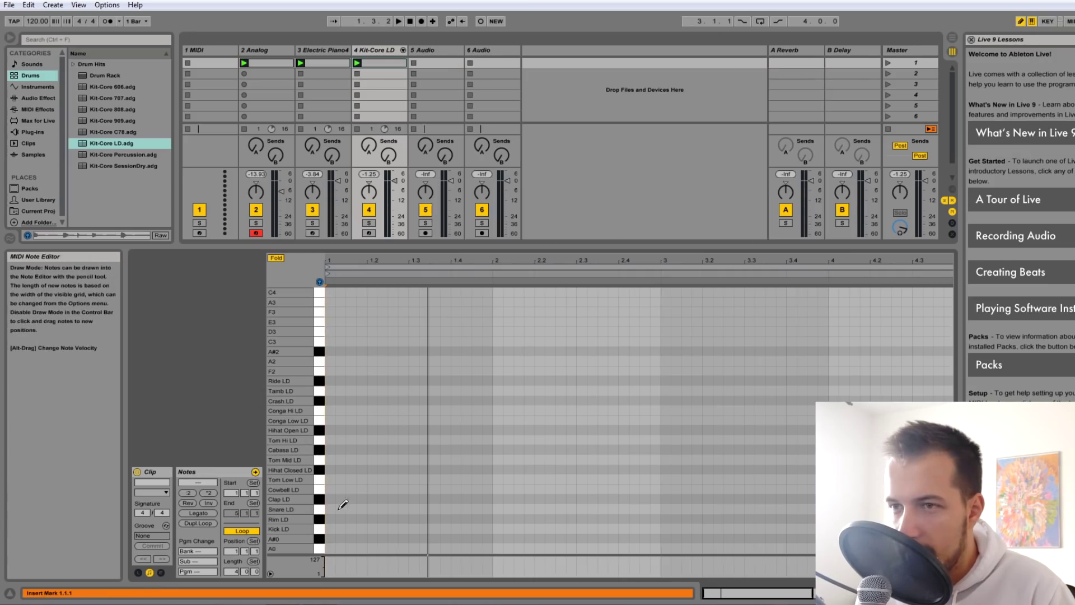
pyautogui.click(335, 528)
pyautogui.click(376, 509)
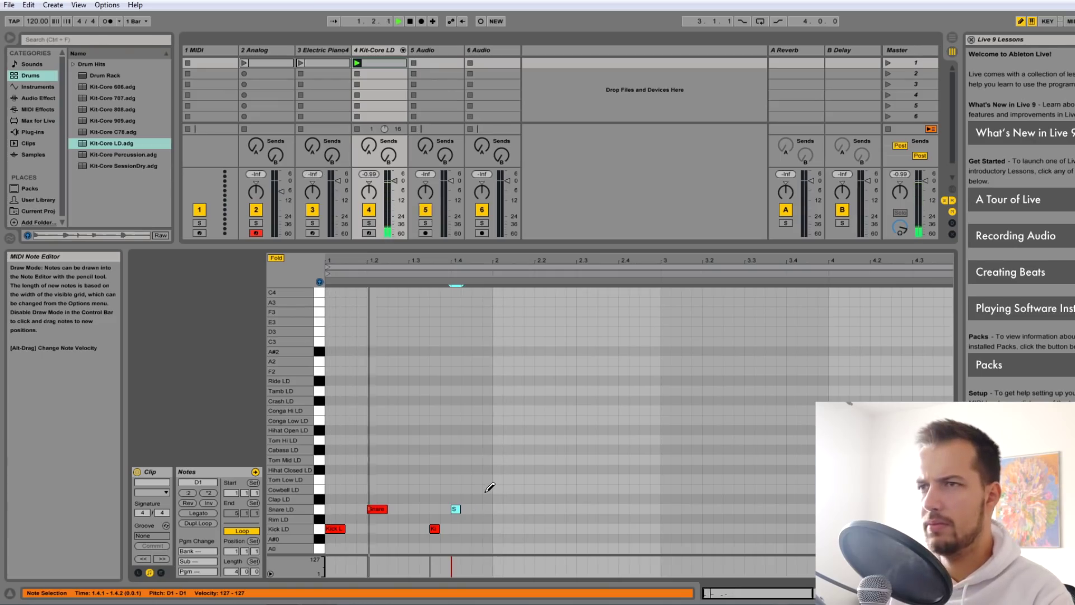
pyautogui.press('space')
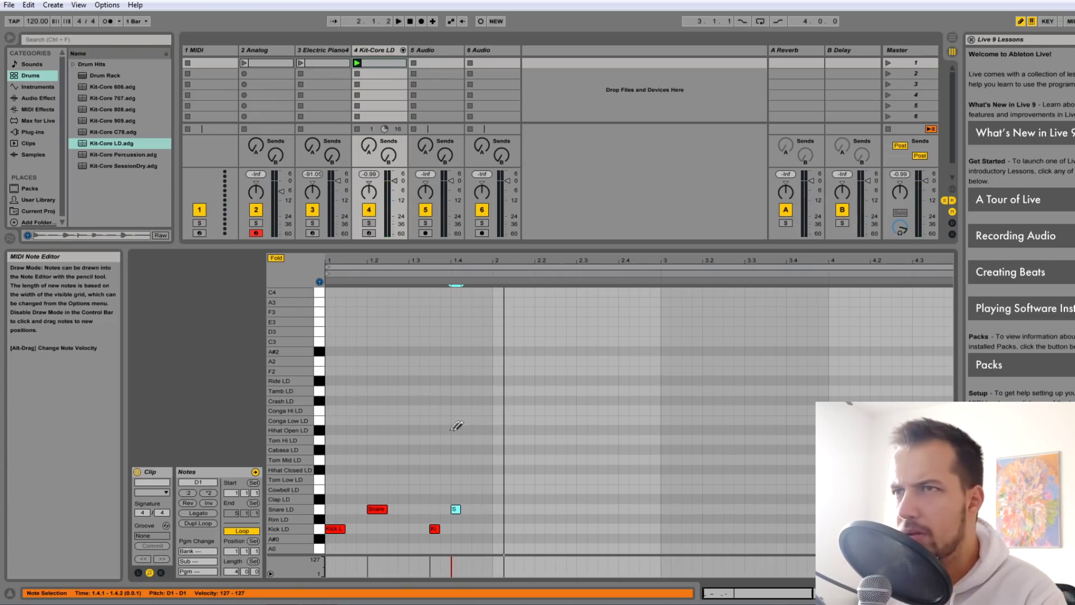
# - Delete the Forced Jazz MIDI effect from the drum track's device chain
pyautogui.hotkey('ctrl', 's')
pyautogui.hotkey('shift', 'Tab')
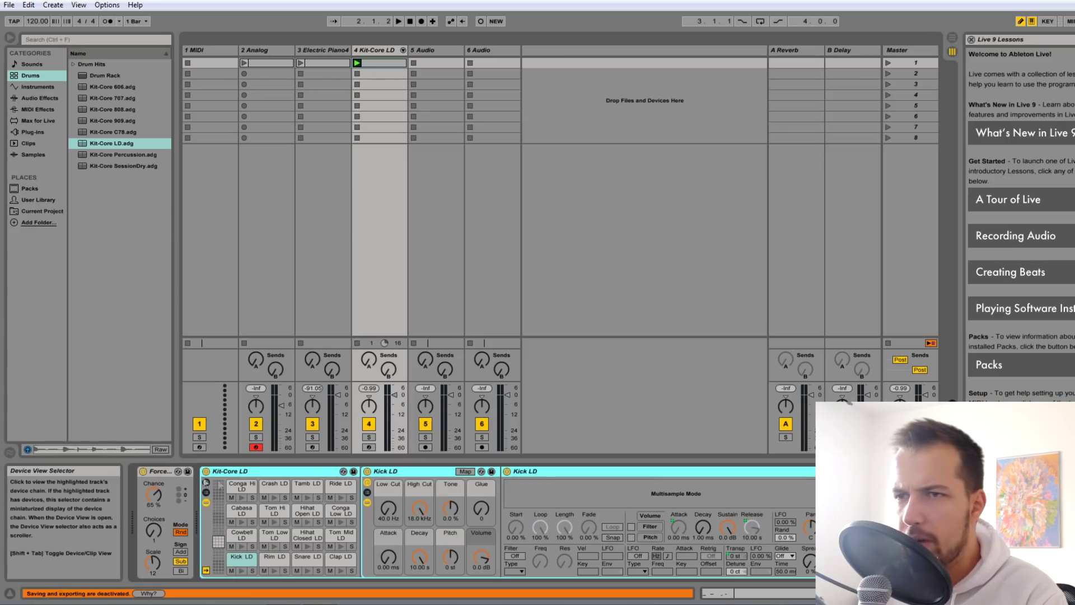
pyautogui.rightClick(160, 472)
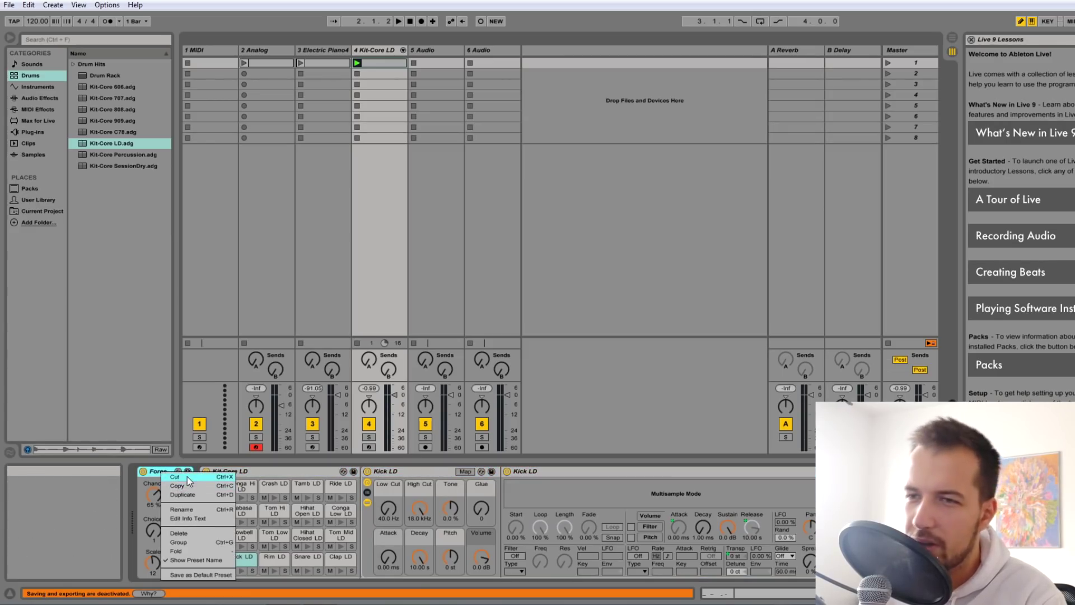
pyautogui.click(211, 534)
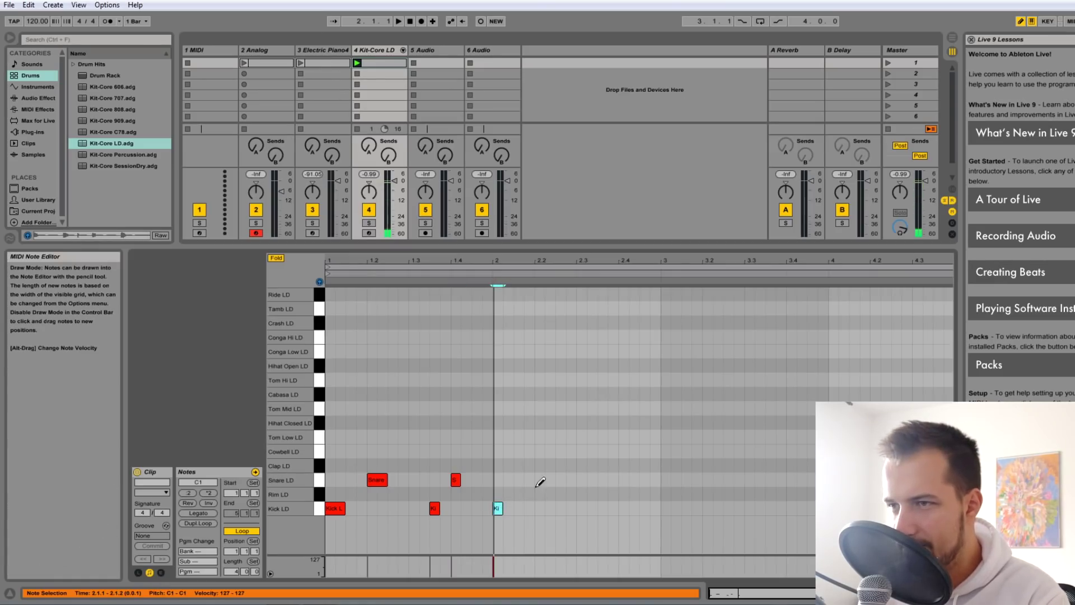
# - Complete a two-bar drum loop with kick, snare, clap and eighth-note closed hi-hat notes, and play it with the first scene
pyautogui.click(645, 507)
pyautogui.press('space')
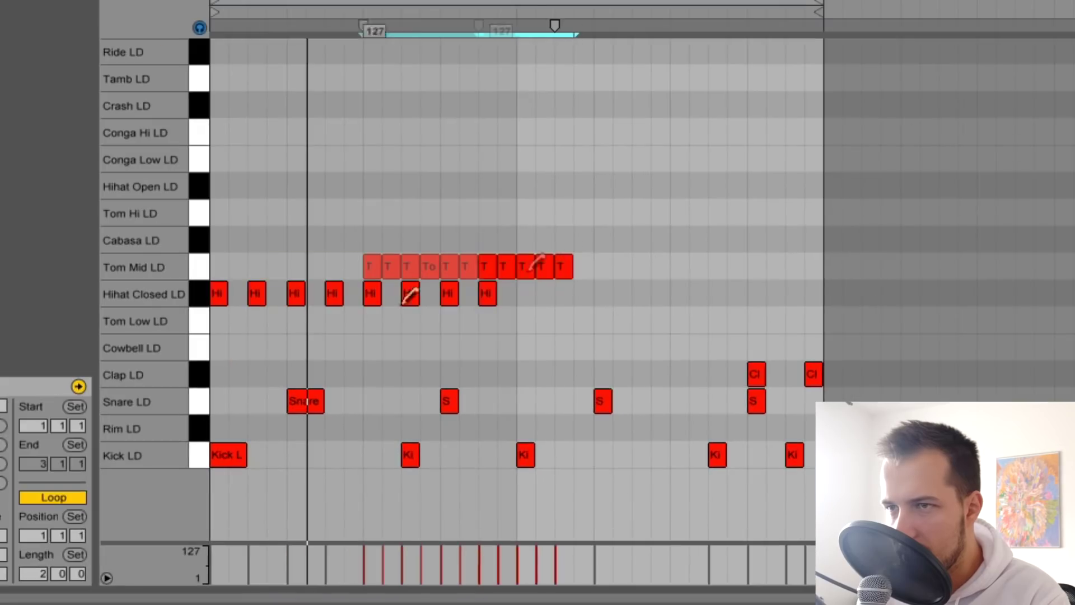
pyautogui.moveTo(547, 264); pyautogui.dragTo(528, 235)
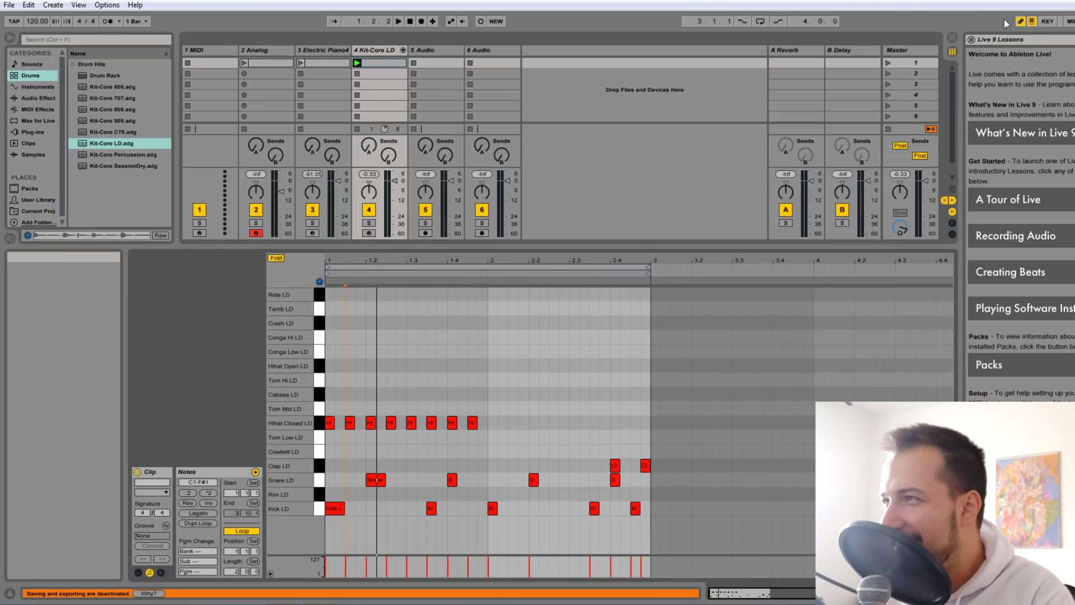
pyautogui.click(1020, 21)
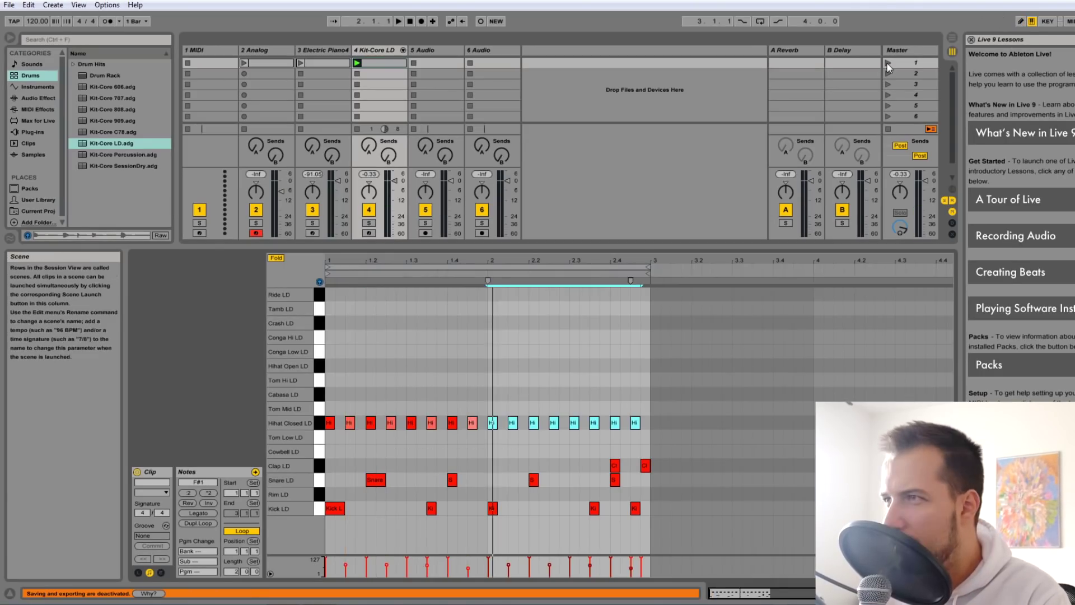
pyautogui.click(887, 62)
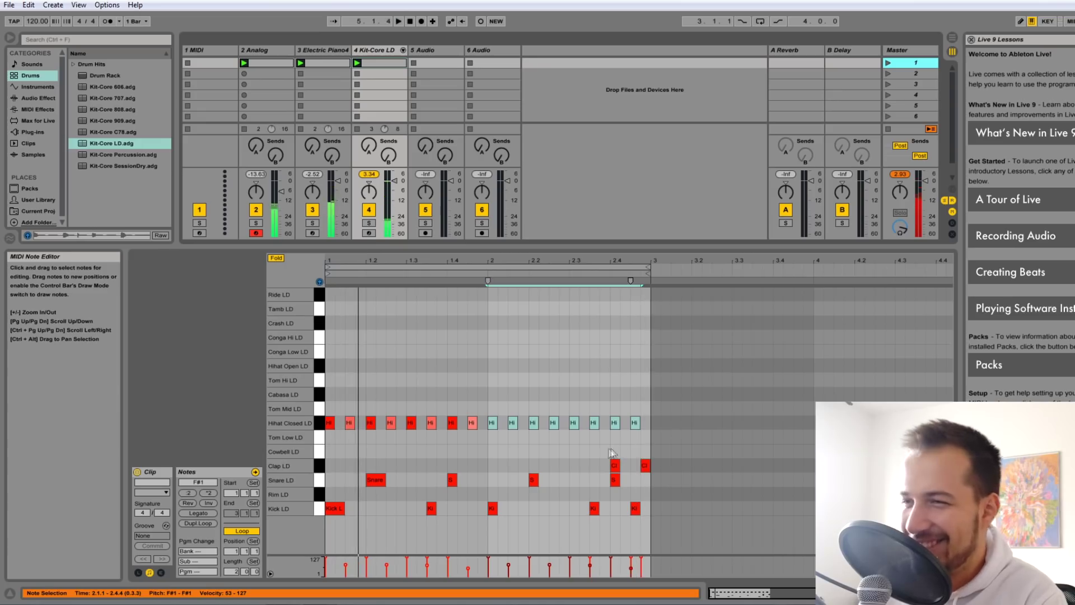
pyautogui.moveTo(608, 449); pyautogui.dragTo(654, 459)
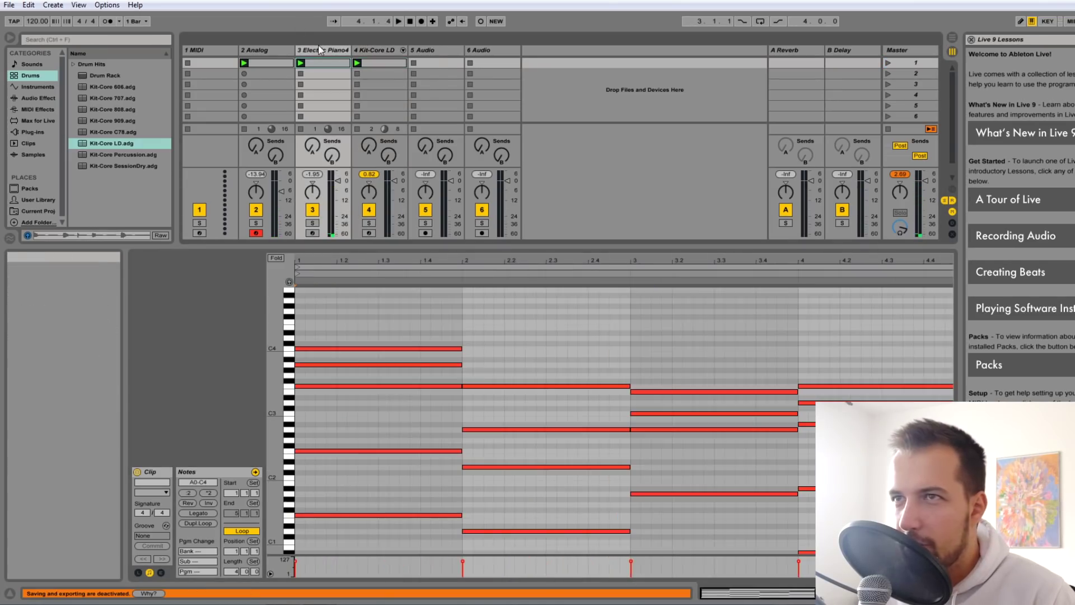
# - Load the Operator preset Choir3 Steam onto a duplicate of the Electric Piano4 track and raise its volume
pyautogui.rightClick(320, 49)
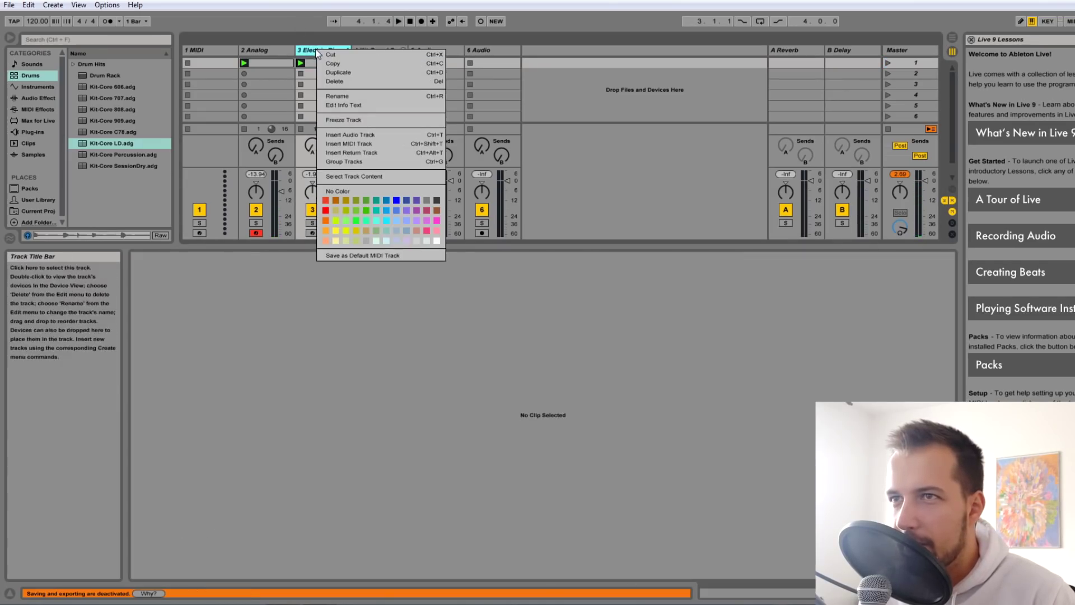
pyautogui.click(305, 87)
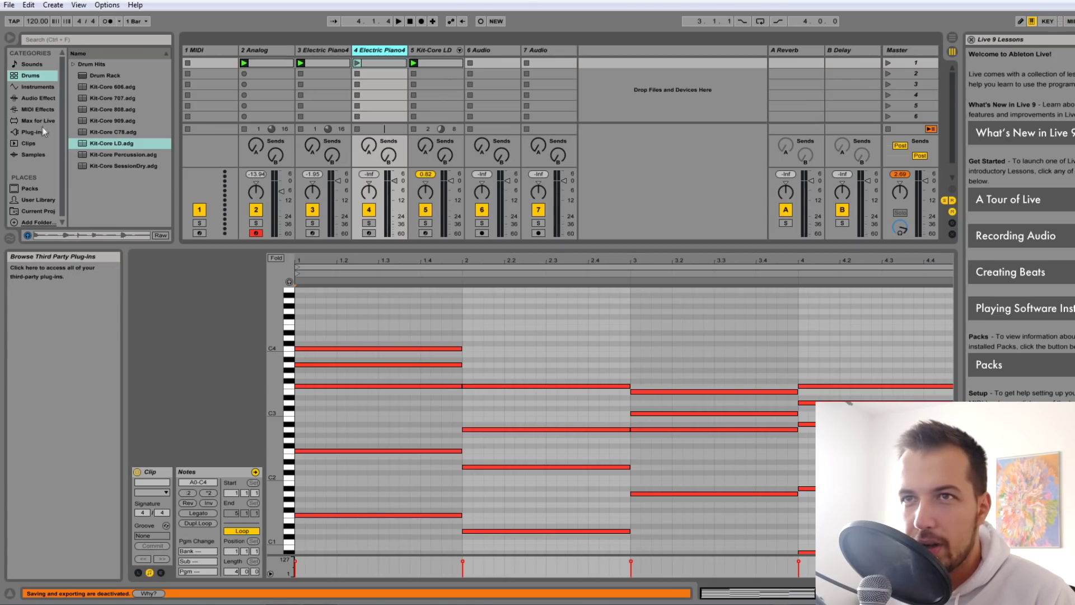
pyautogui.click(45, 88)
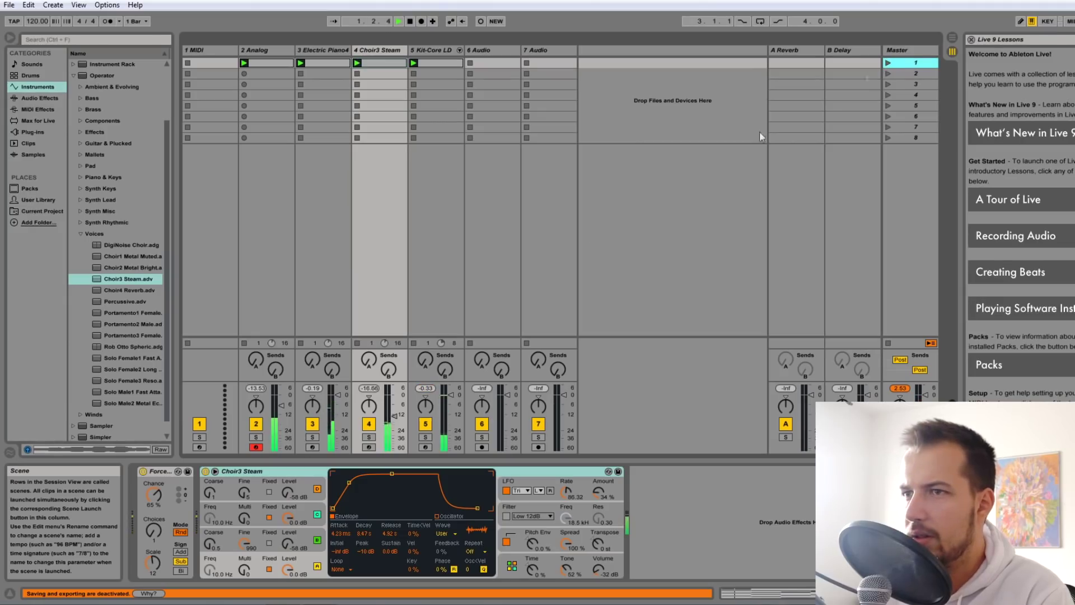
pyautogui.moveTo(395, 416); pyautogui.dragTo(395, 413)
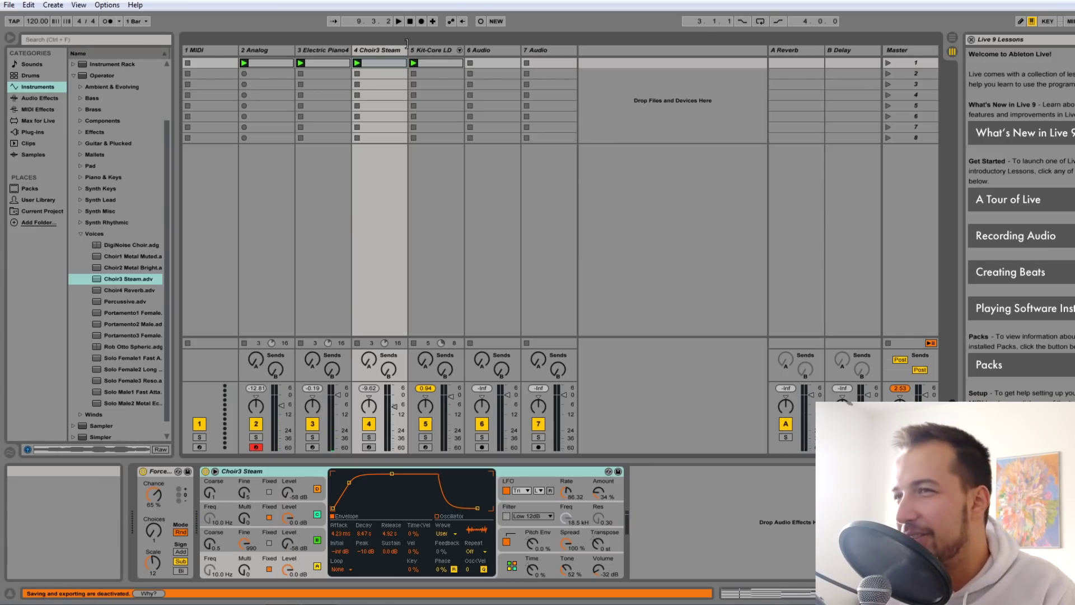
# - Preview several Synth Lead sounds and load Pan Pipes Lead onto a new MIDI track
pyautogui.click(80, 231)
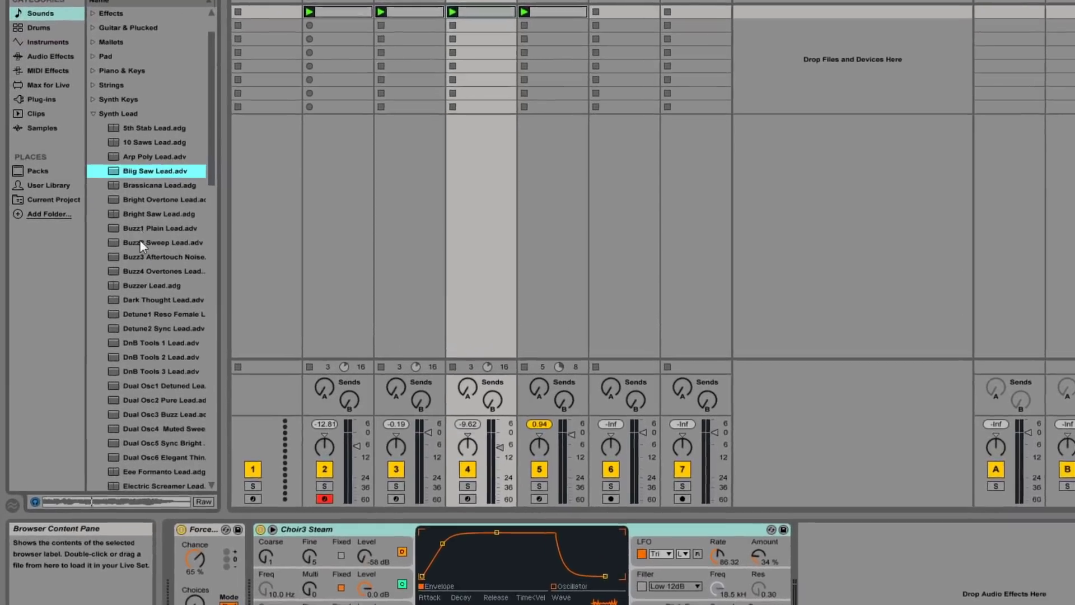
pyautogui.click(114, 292)
pyautogui.click(112, 363)
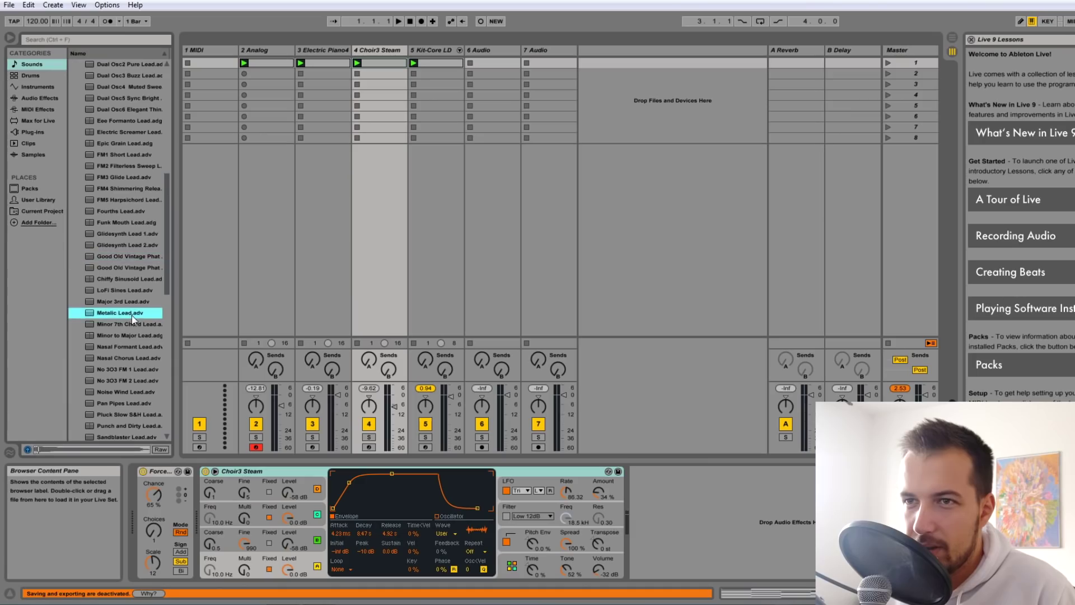
pyautogui.scroll(-2, 130, 344)
pyautogui.click(129, 345)
pyautogui.click(133, 382)
pyautogui.scroll(-2, 133, 385)
pyautogui.click(105, 359)
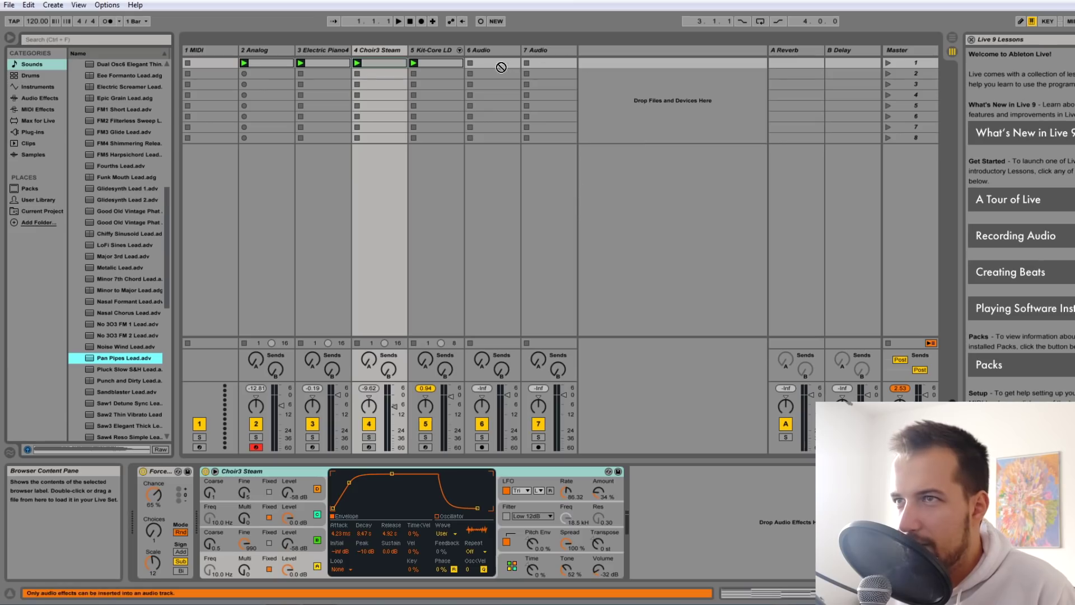
pyautogui.moveTo(502, 67); pyautogui.dragTo(612, 53)
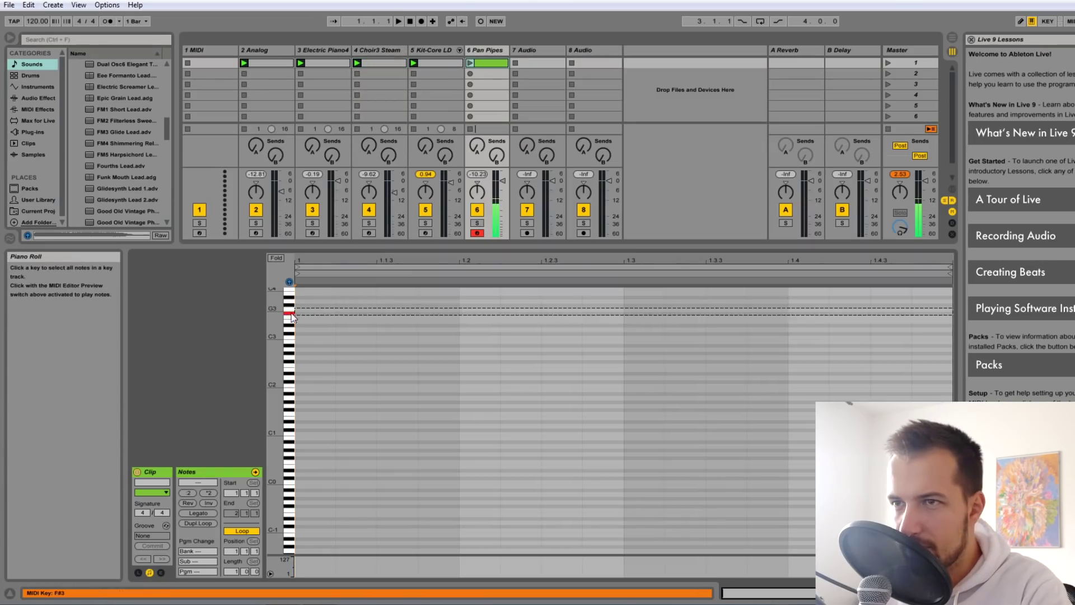
# - Draw a melody phrase in a Pan Pipes clip beginning with C4, F4 and E4, and play it back
pyautogui.click(582, 377)
pyautogui.moveTo(581, 377); pyautogui.dragTo(622, 378)
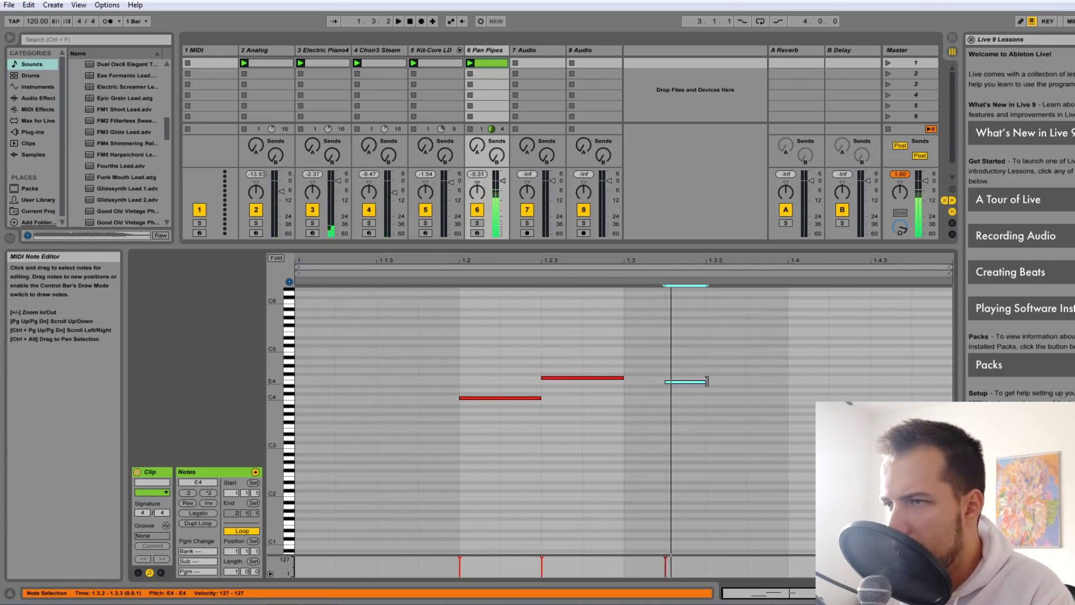
pyautogui.moveTo(710, 383); pyautogui.dragTo(763, 383)
pyautogui.doubleClick(785, 422)
pyautogui.moveTo(776, 423); pyautogui.dragTo(872, 410)
pyautogui.press('space')
pyautogui.press('space')
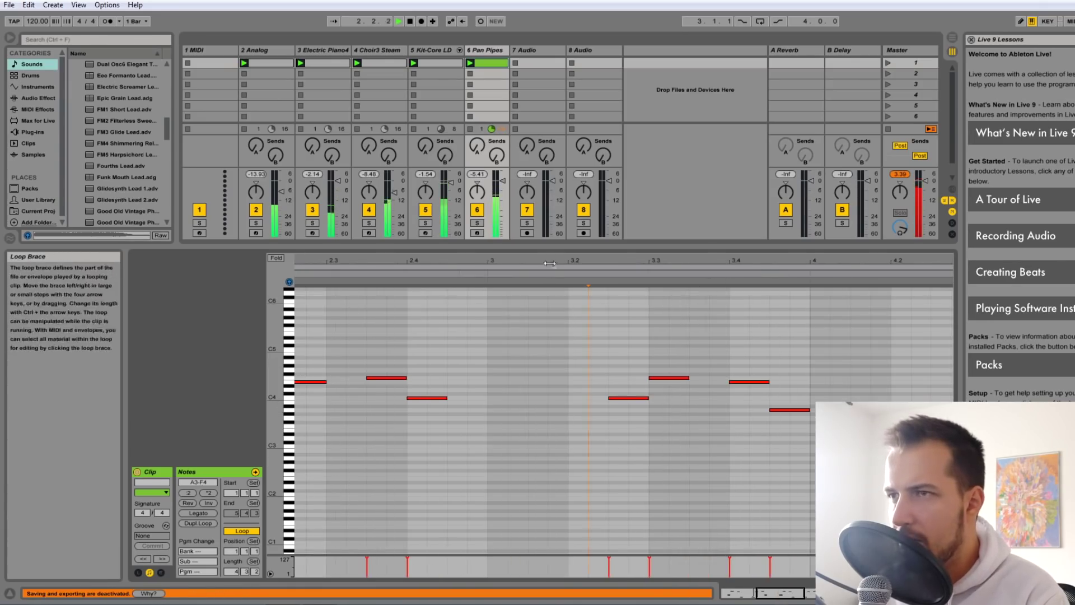
# - Continue the Pan Pipes melody through bar four, ending on F4, G4 and A4, and play it with the other tracks
pyautogui.click(593, 291)
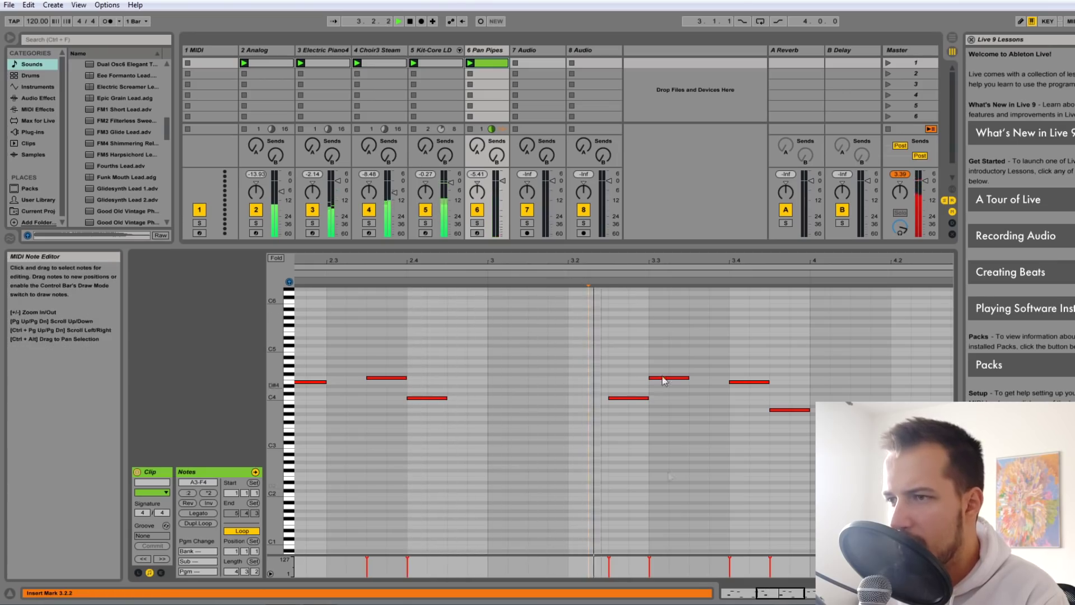
pyautogui.press('space')
pyautogui.hotkey('ctrl', 'a')
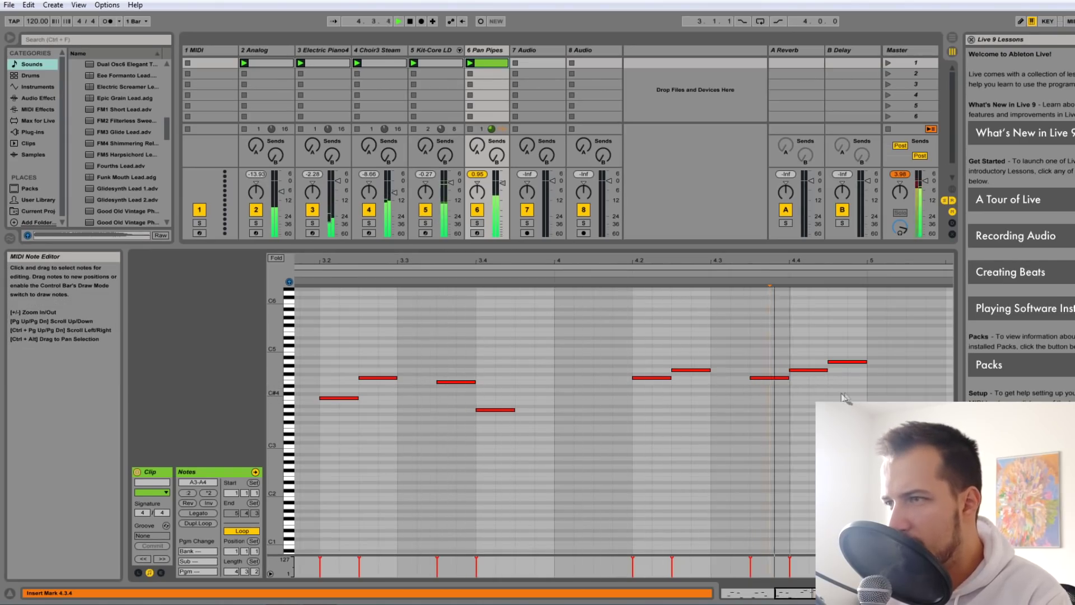
pyautogui.hotkey('ctrl', 's')
pyautogui.press('space')
pyautogui.moveTo(822, 593); pyautogui.dragTo(837, 593)
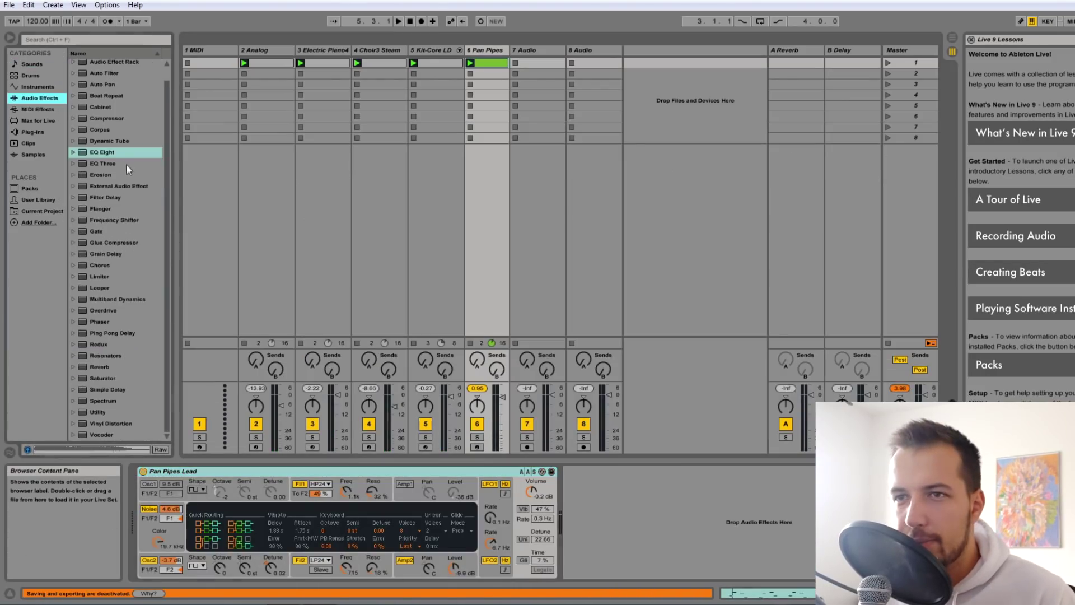
# - Add Reverb and EQ Eight to the Pan Pipes track and play the first scene at 110 BPM
pyautogui.moveTo(93, 367); pyautogui.dragTo(607, 475)
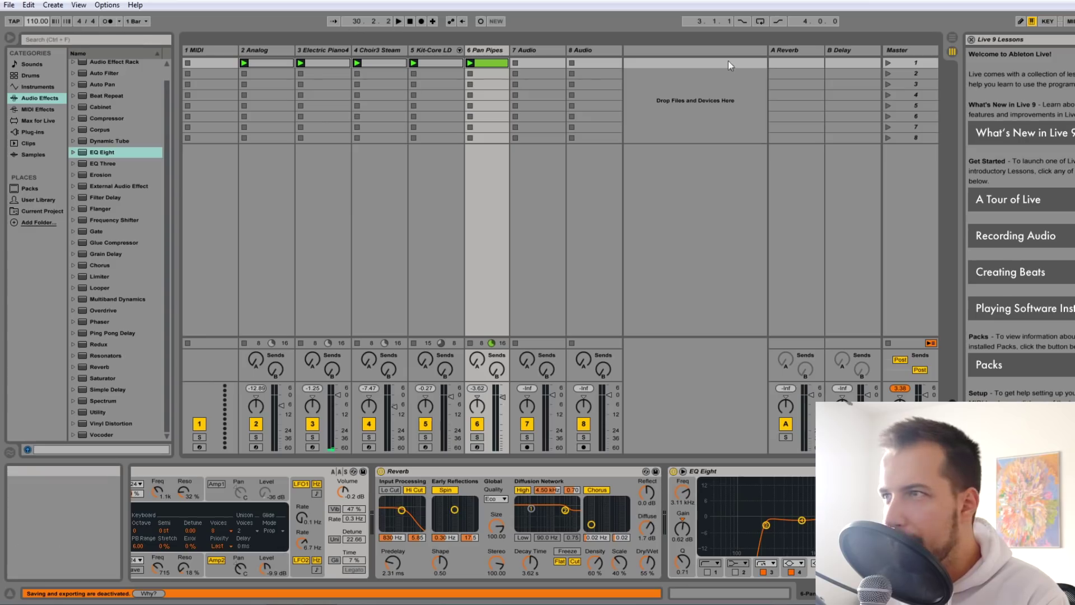
pyautogui.click(889, 63)
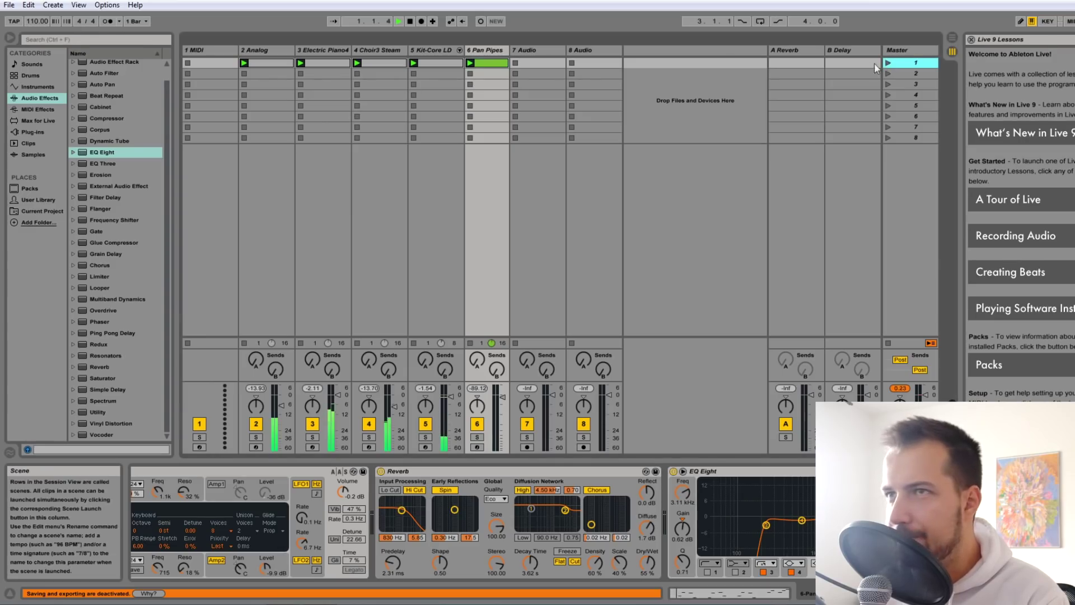
pyautogui.click(410, 21)
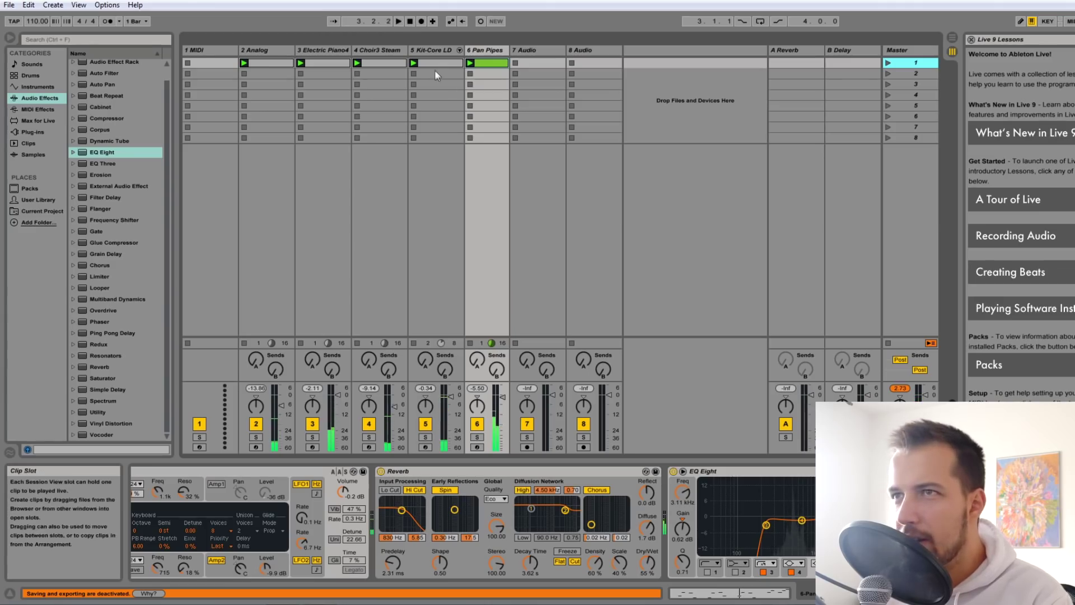
# - Review the drum track's devices, browse the library's audio samples and show the Arrangement view
pyautogui.click(430, 61)
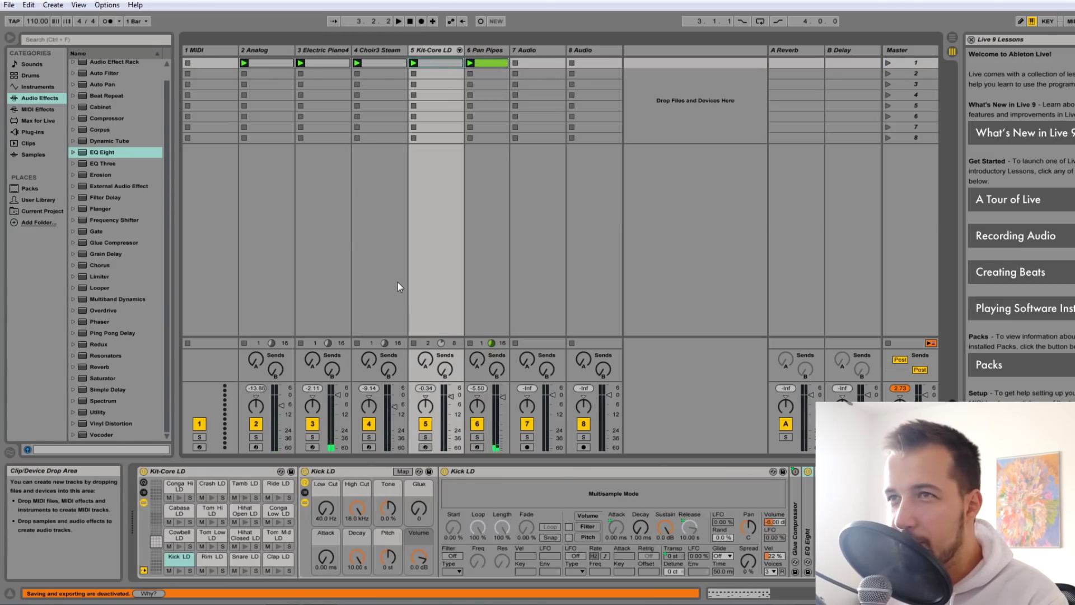
pyautogui.click(33, 154)
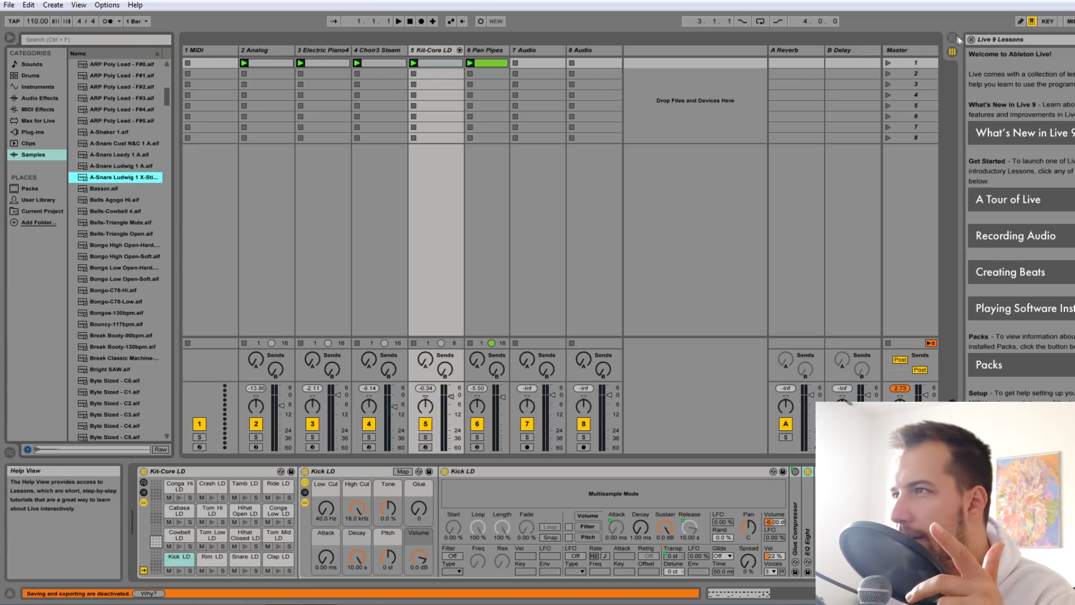
pyautogui.press('Tab')
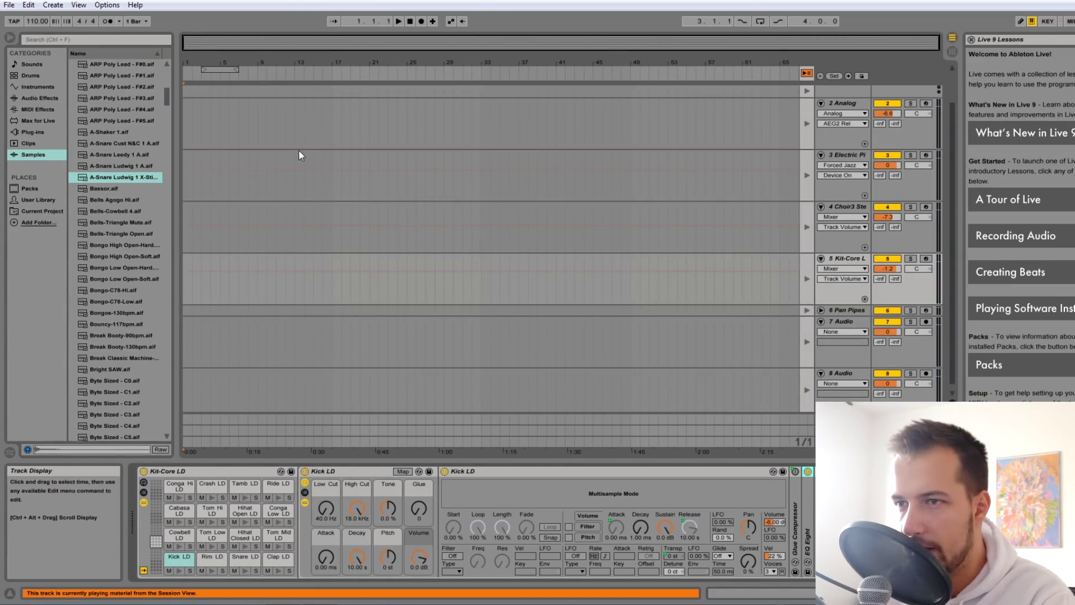
# - Draw automation for the Analog instrument's AEG2 Rel parameter around bar 2 of its arrangement lane
pyautogui.click(188, 126)
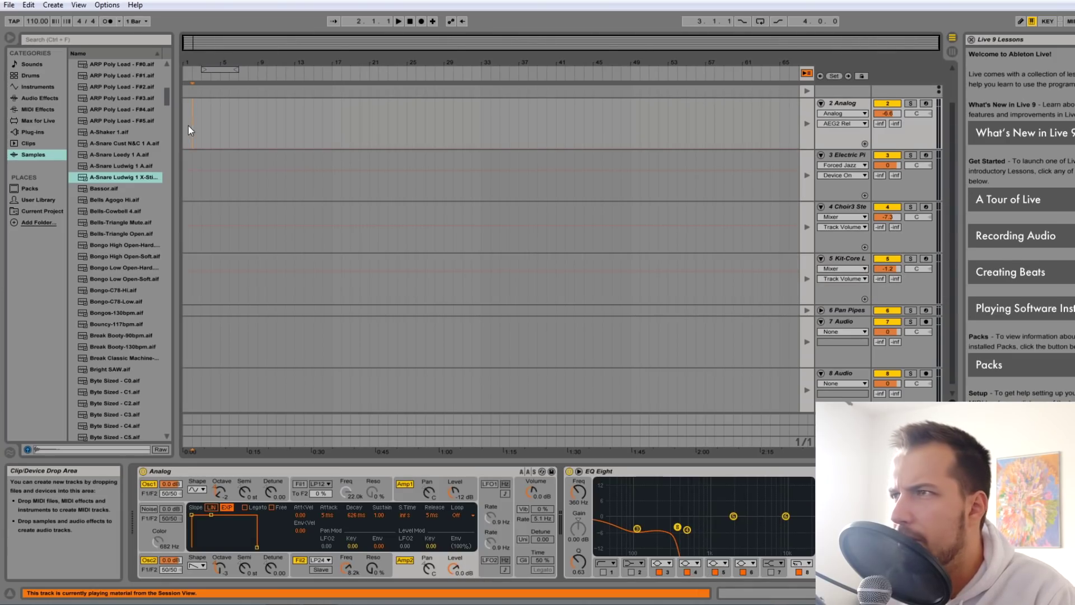
pyautogui.click(1020, 21)
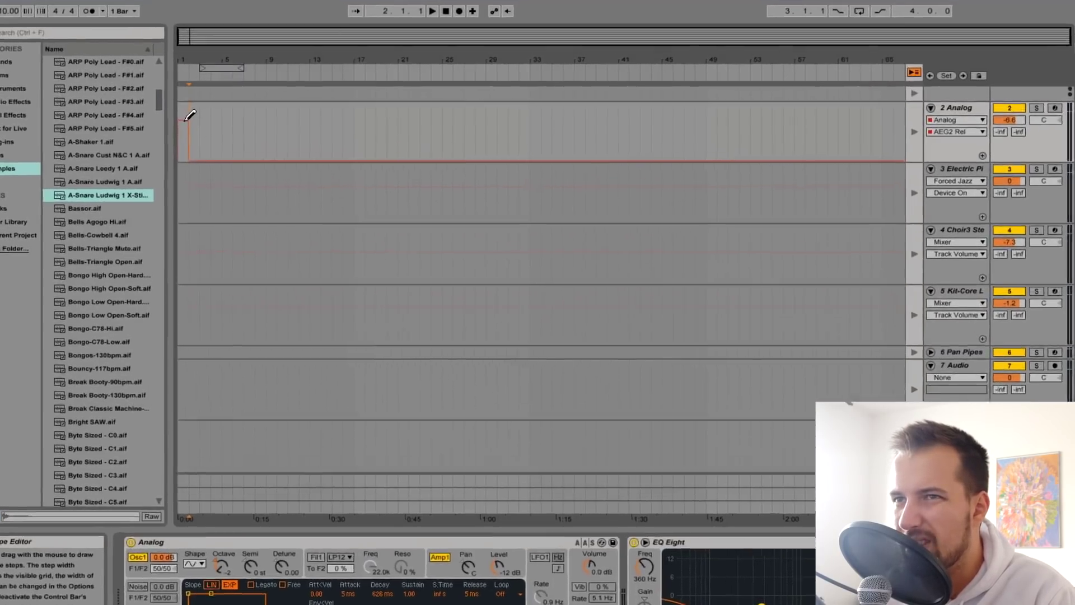
pyautogui.moveTo(188, 119); pyautogui.dragTo(189, 134)
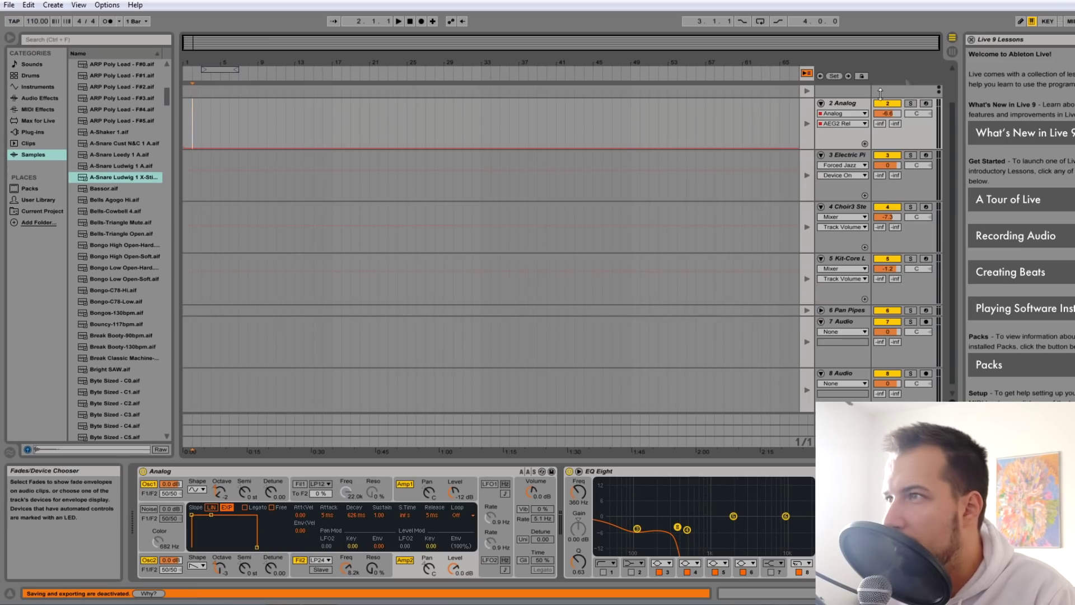
# - Copy the Analog clip from the Session view to bar 1 of the Analog track in the Arrangement view
pyautogui.click(952, 51)
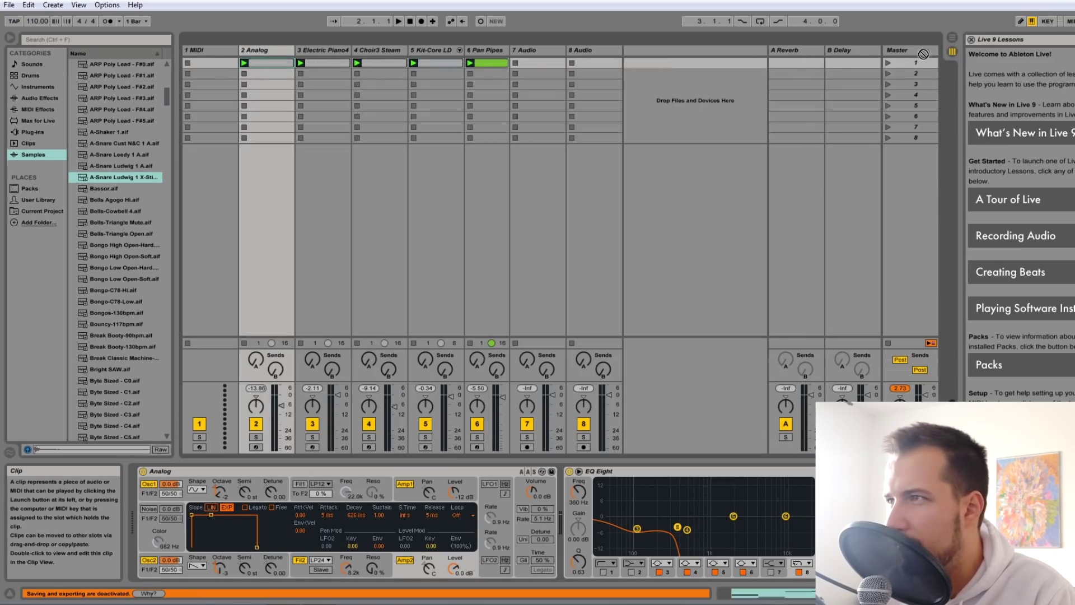
pyautogui.click(953, 37)
pyautogui.click(214, 148)
pyautogui.moveTo(213, 148); pyautogui.dragTo(188, 148)
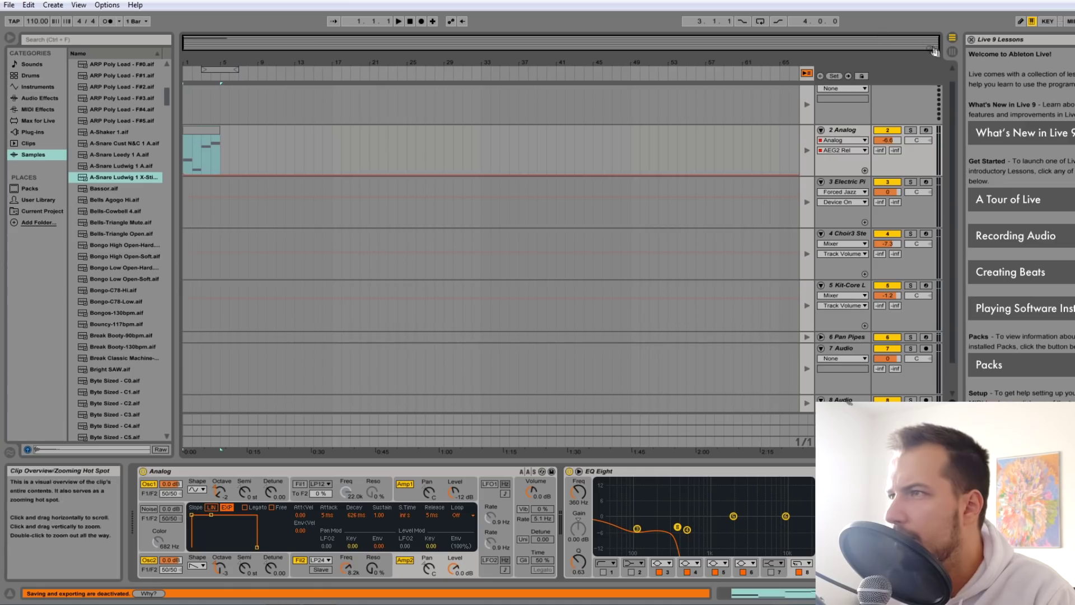
# - Copy the Electric Piano clip from the Session view to bar 1 of its arrangement track
pyautogui.click(951, 52)
pyautogui.click(322, 66)
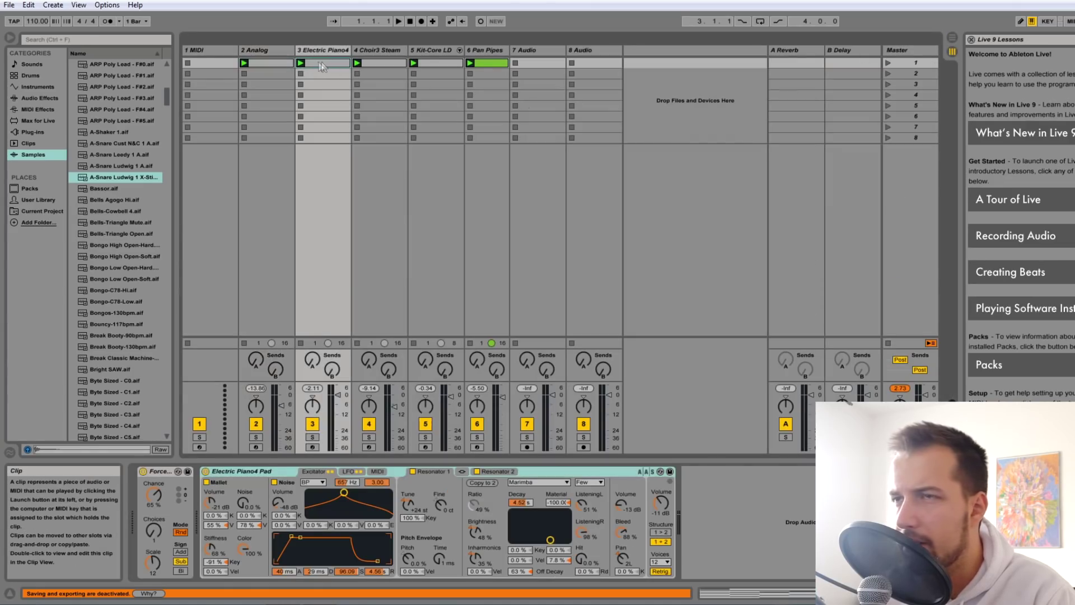
pyautogui.click(952, 41)
pyautogui.moveTo(883, 64); pyautogui.dragTo(192, 211)
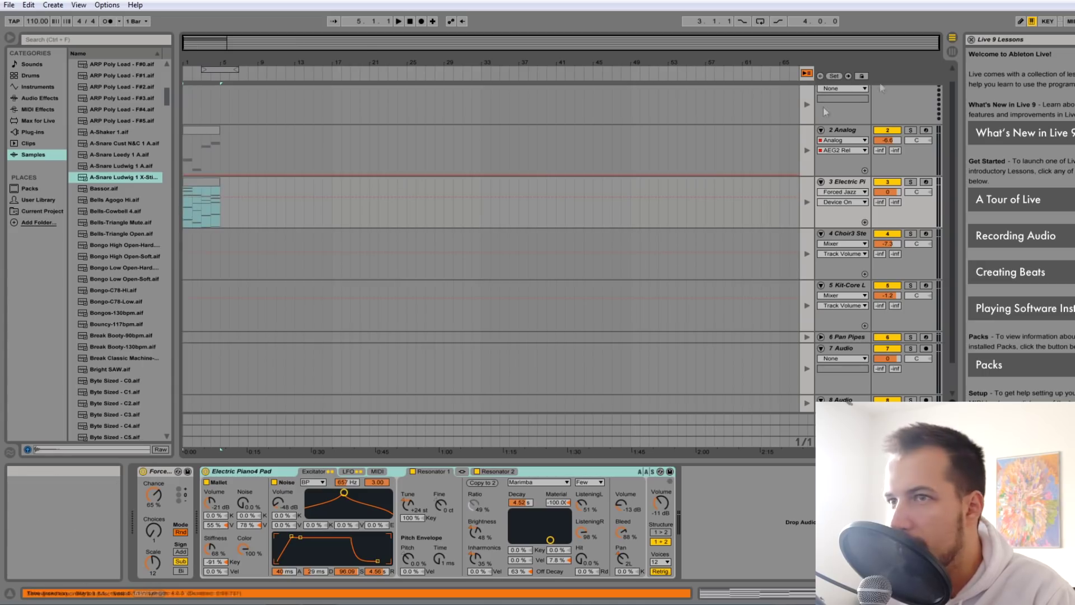
# - Bring the choir, drum and Pan Pipes clips into the arrangement at bar 1, with the Pan Pipes clip on track 7
pyautogui.click(186, 250)
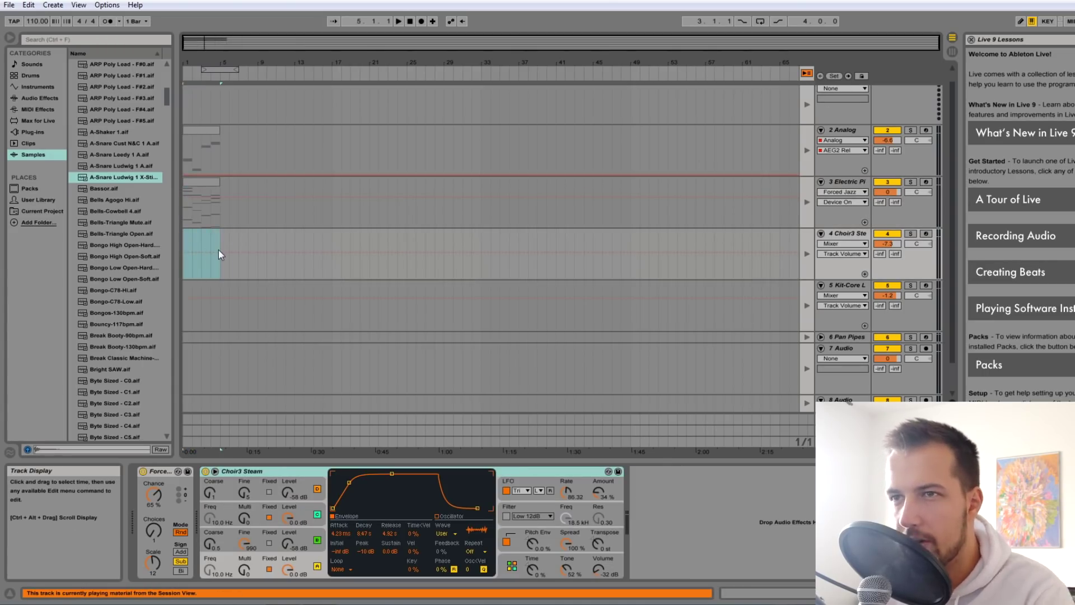
pyautogui.click(248, 251)
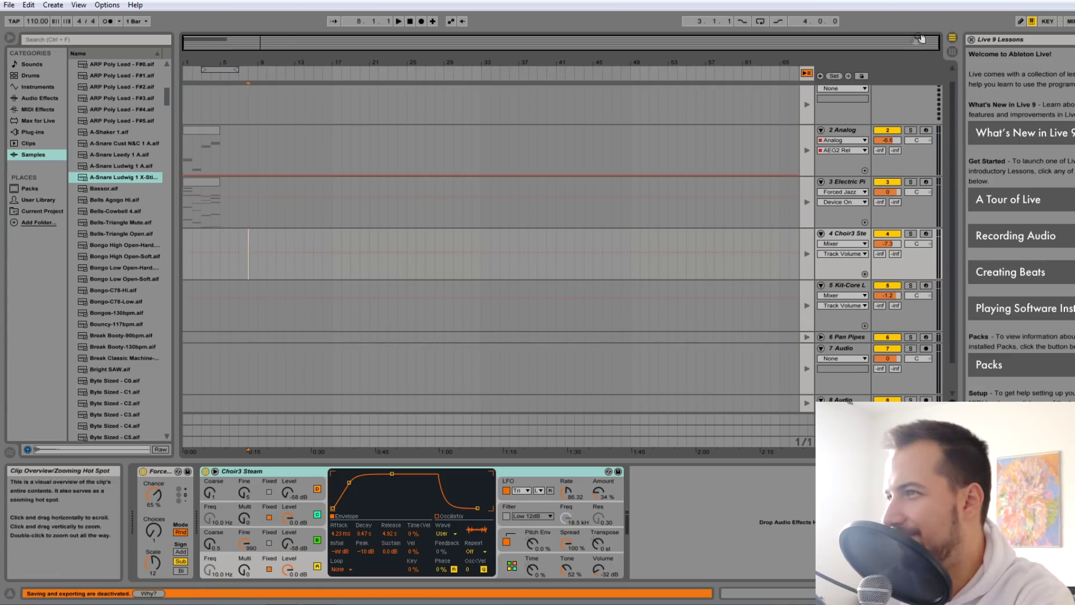
pyautogui.press('Tab')
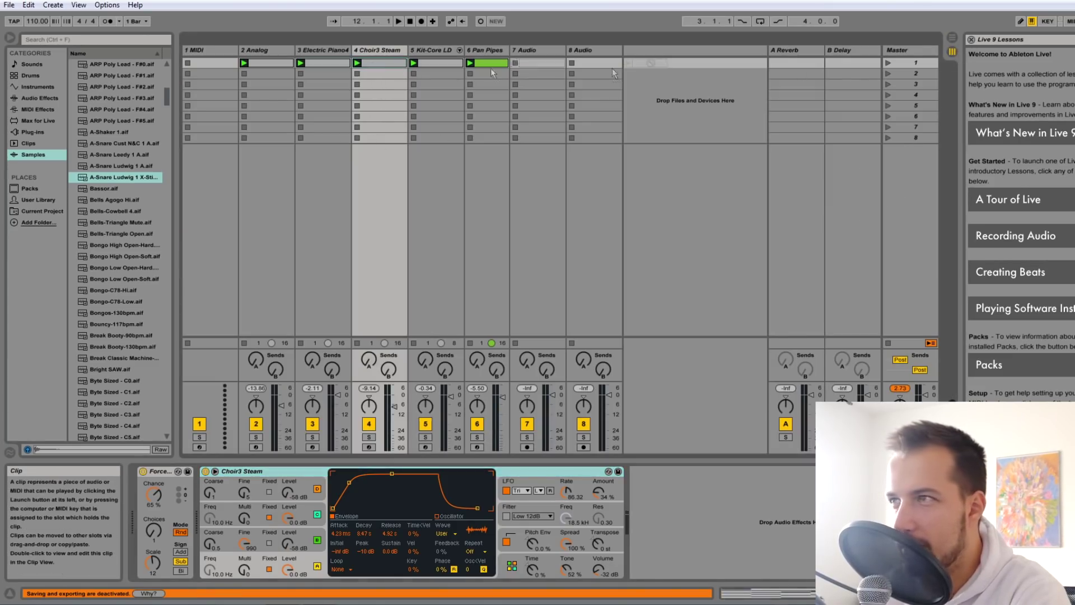
pyautogui.press('Tab')
pyautogui.click(399, 20)
pyautogui.click(410, 22)
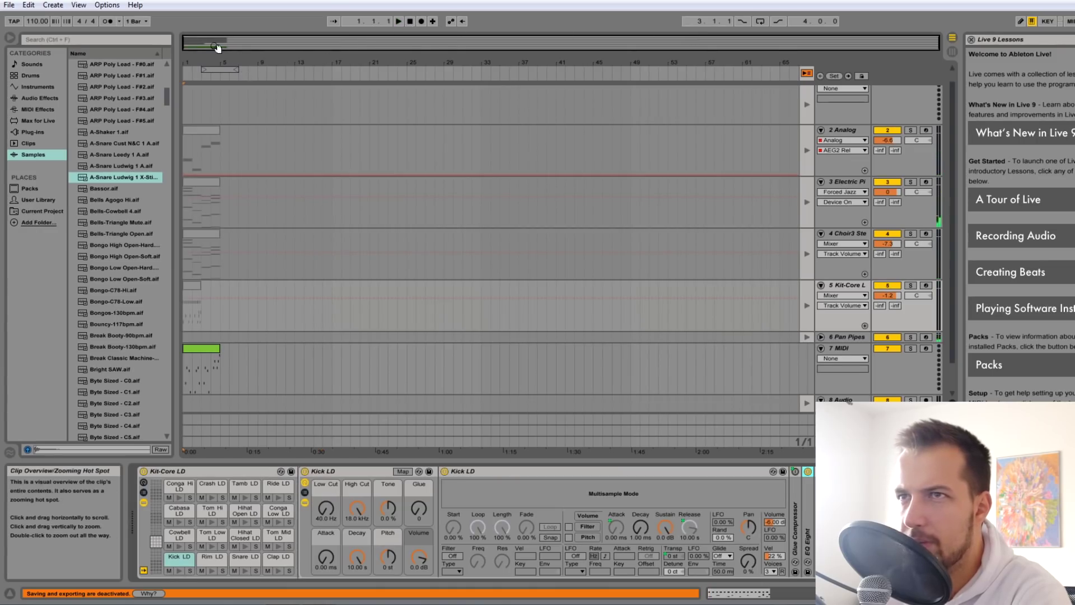
# - Play the arrangement from bar 1 and compare it with playback in the Session view
pyautogui.click(185, 71)
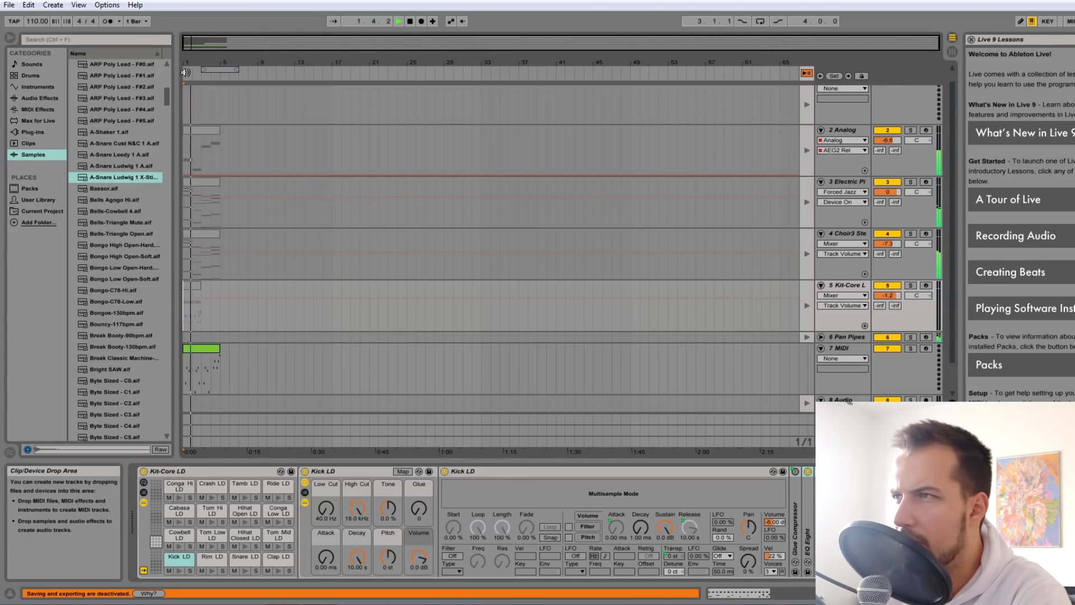
pyautogui.click(952, 52)
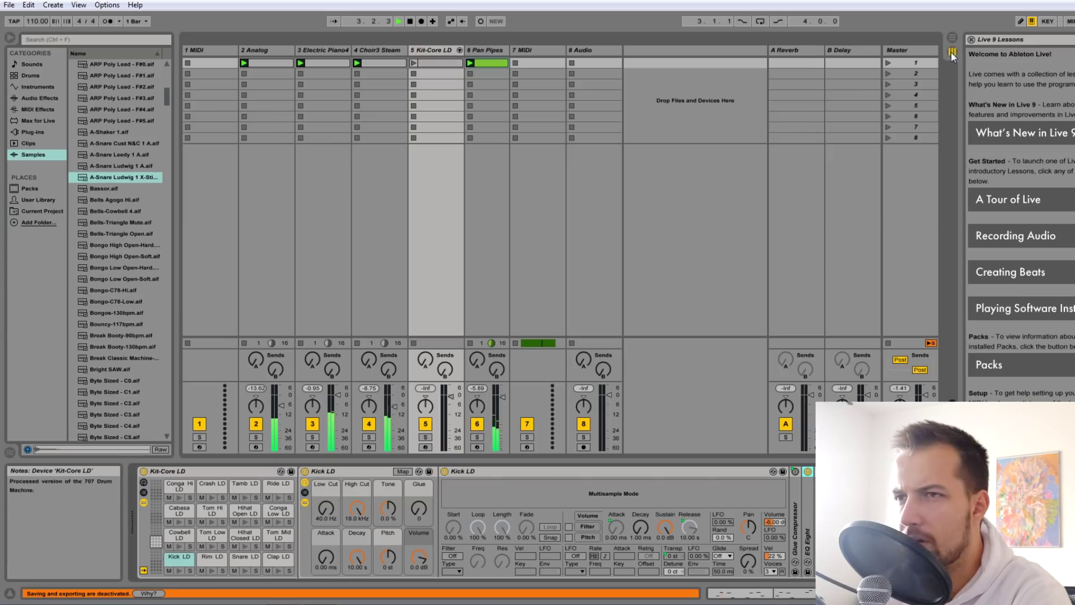
pyautogui.click(413, 22)
pyautogui.click(399, 21)
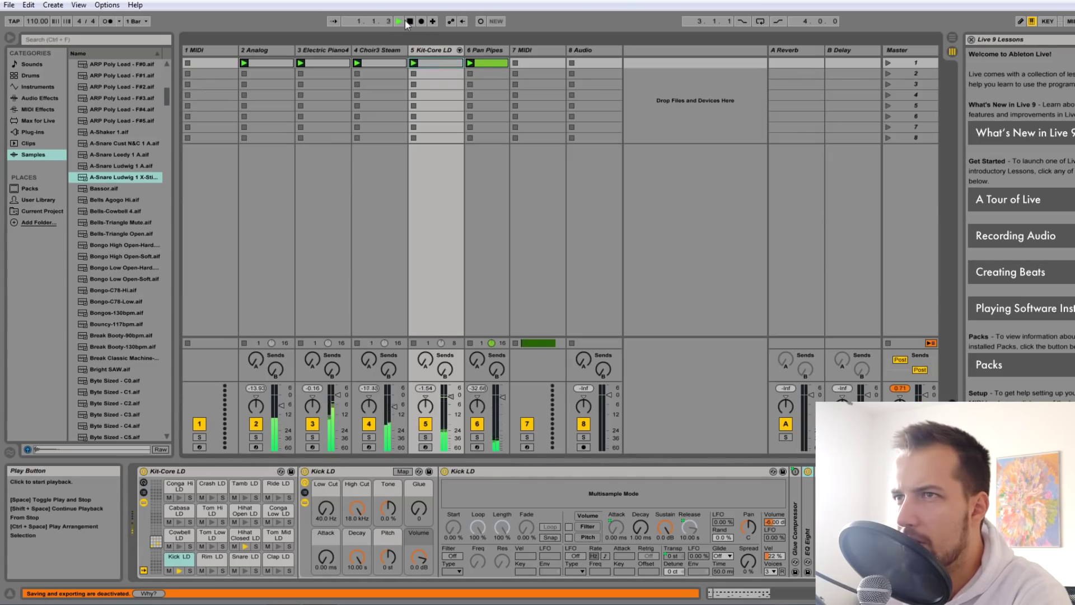
pyautogui.click(410, 21)
pyautogui.click(952, 37)
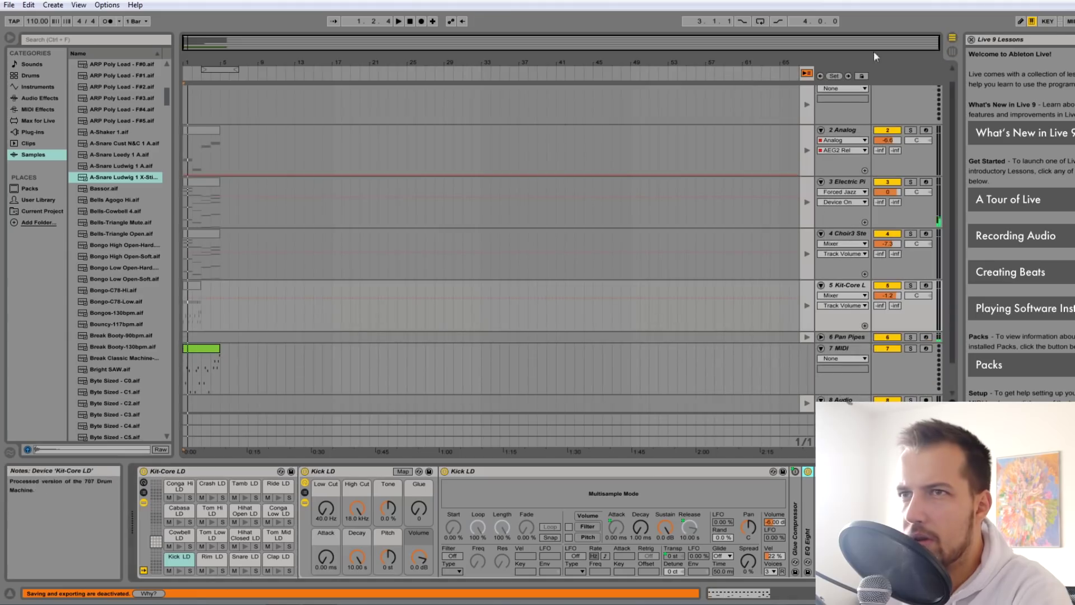
pyautogui.click(181, 69)
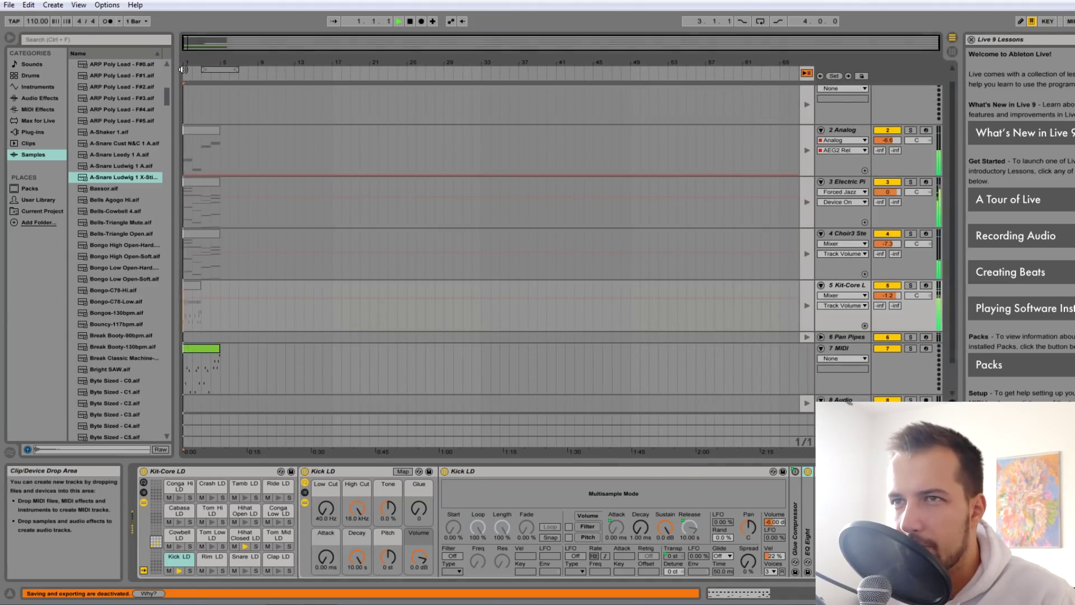
pyautogui.click(412, 21)
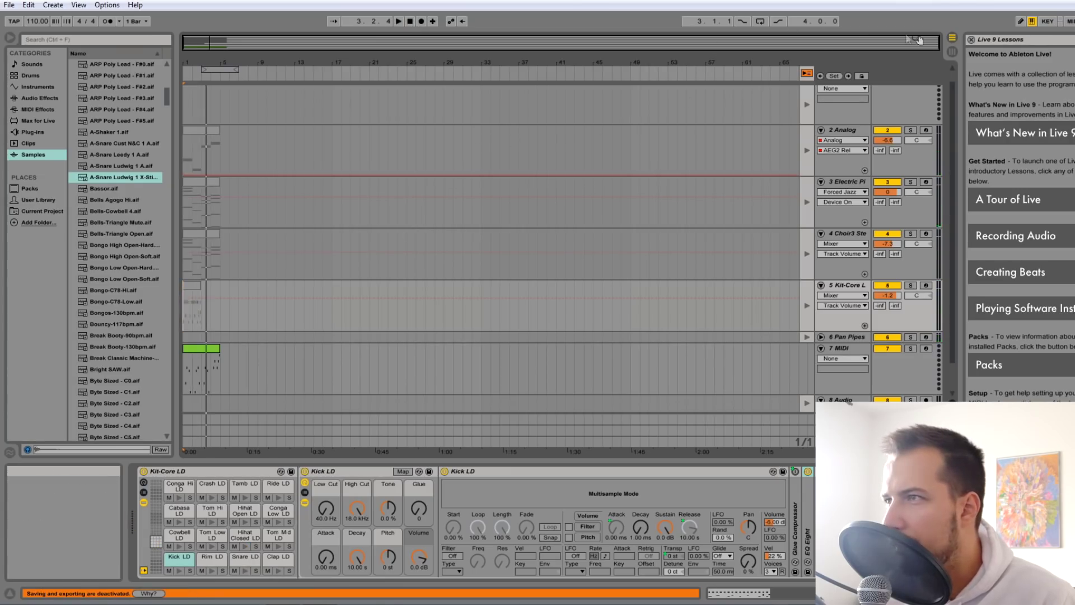
pyautogui.click(952, 51)
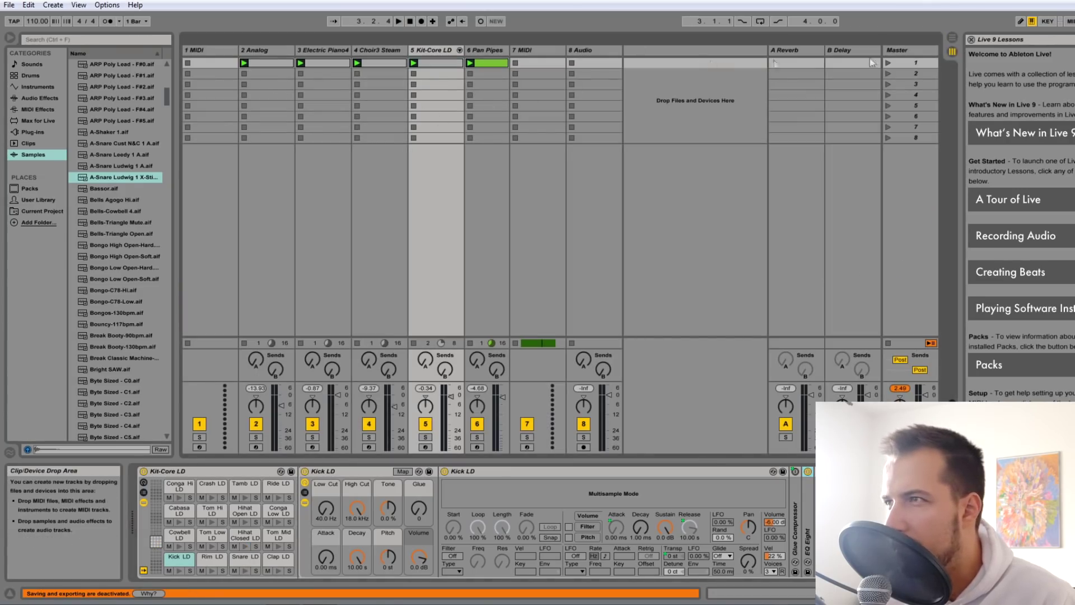
pyautogui.press('Tab')
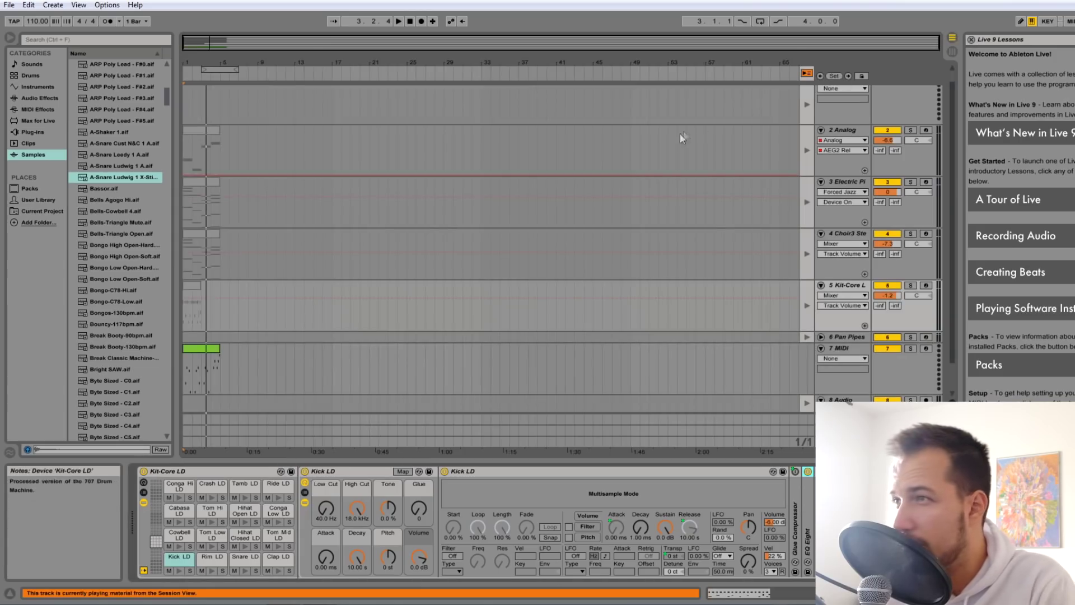
# - Return playback from the session clips to the arrangement, and move the Pan Pipes clip onto its own unfolded track
pyautogui.click(249, 131)
pyautogui.click(208, 131)
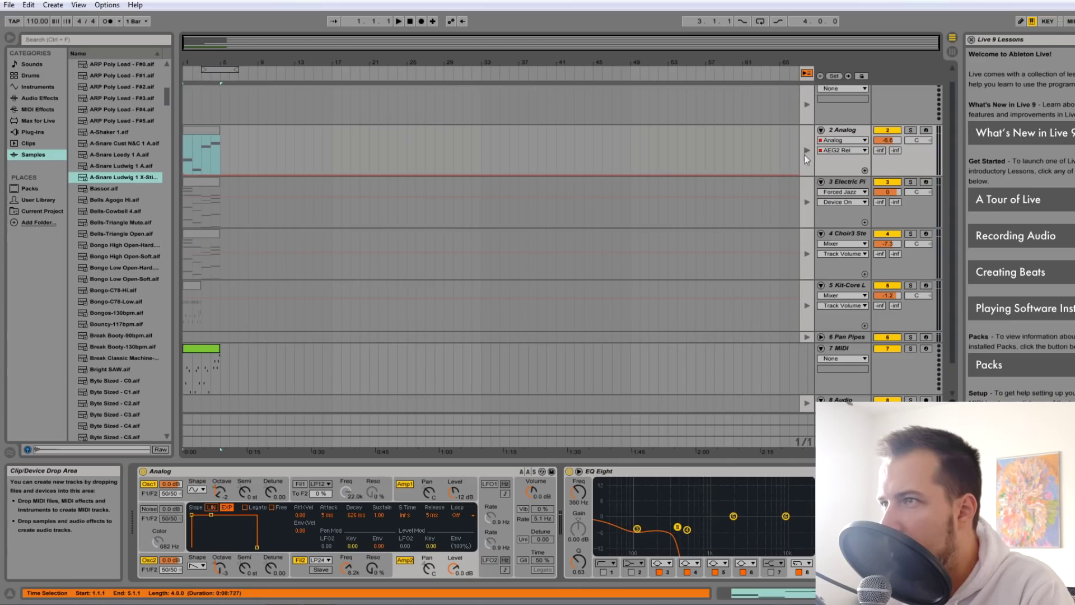
pyautogui.click(807, 74)
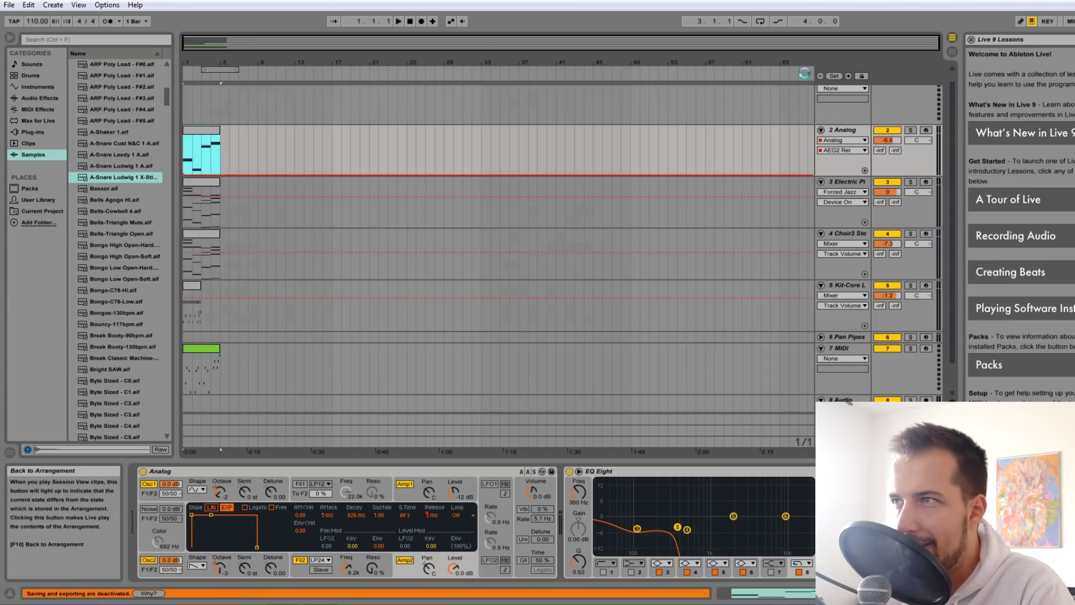
pyautogui.click(575, 218)
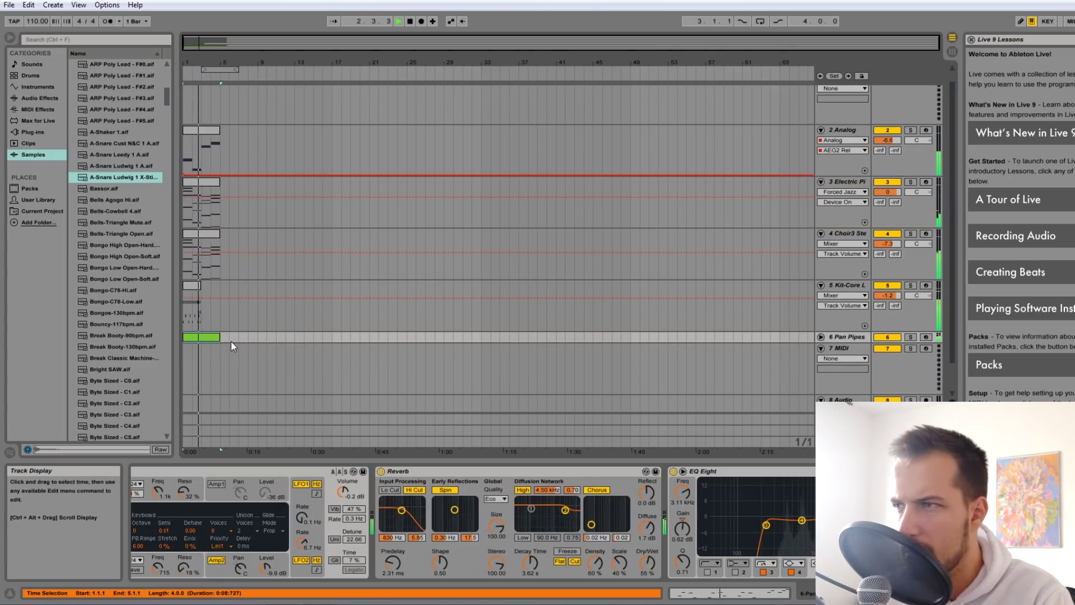
pyautogui.click(821, 336)
pyautogui.press('space')
# - Extend the drum clip to fill bars one to four and play the arrangement
pyautogui.click(231, 288)
pyautogui.scroll(1, 230, 274)
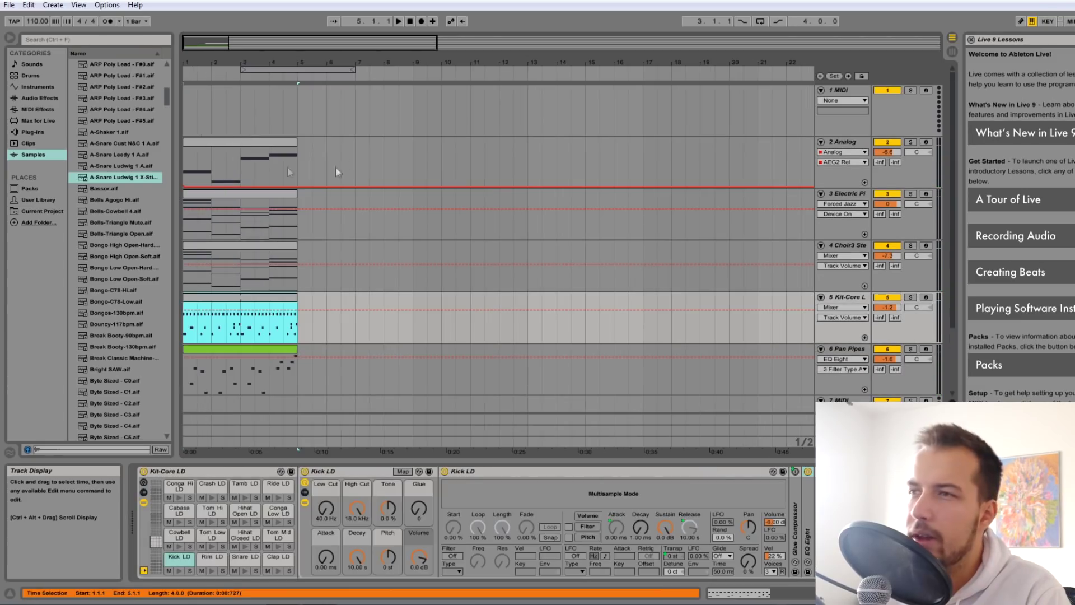
pyautogui.click(399, 22)
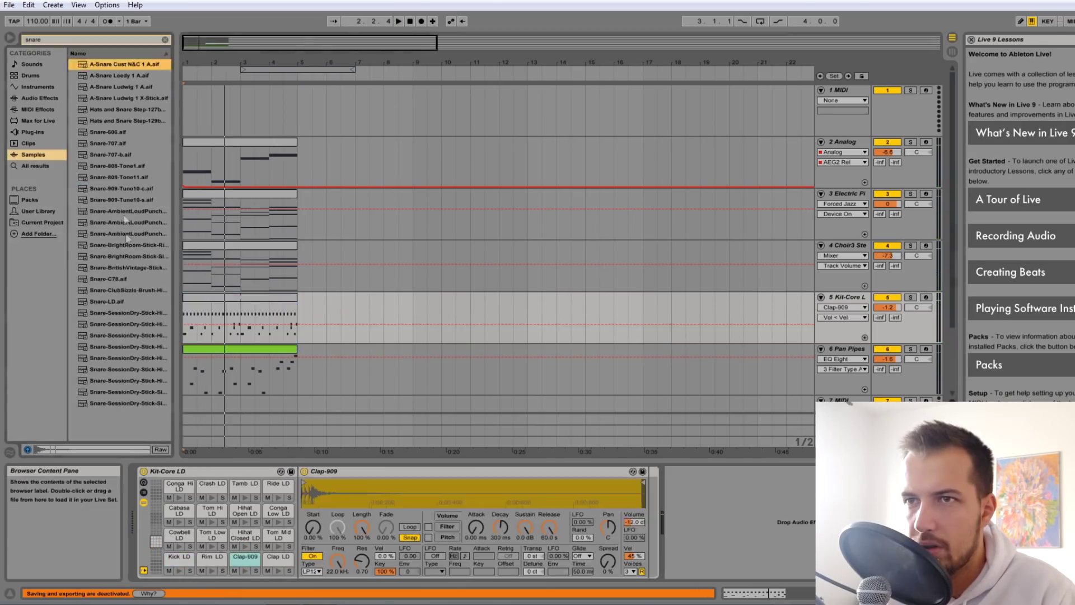
# - Replace the Clap-909 drum pad sample with Snare-AmbientLoudPunch-Stick-Side-Hard and raise its velocity sensitivity
pyautogui.click(124, 245)
pyautogui.click(122, 235)
pyautogui.moveTo(122, 224); pyautogui.dragTo(246, 557)
pyautogui.click(398, 21)
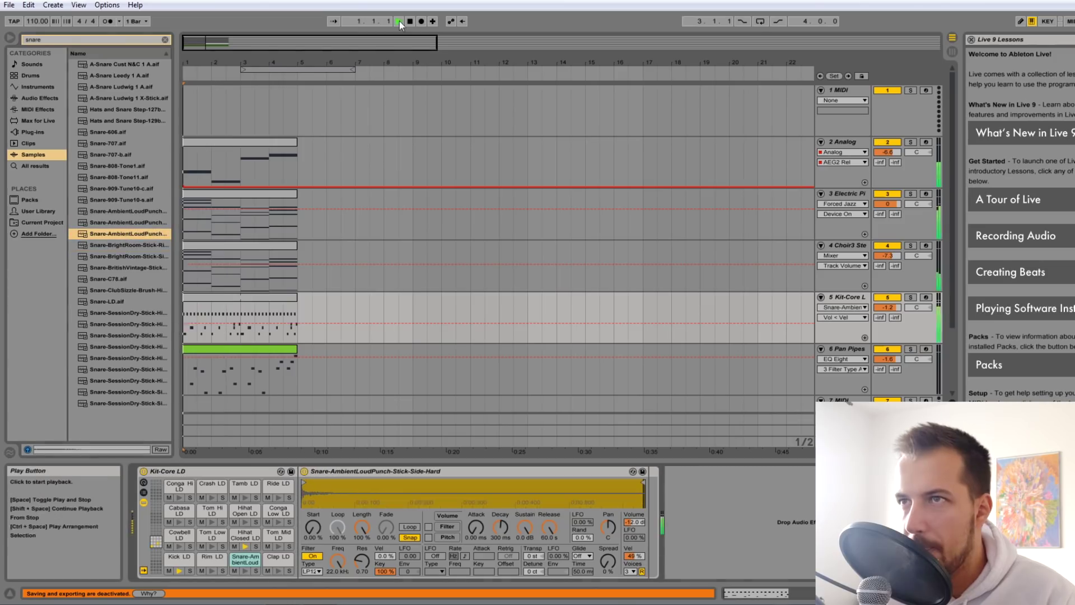
pyautogui.moveTo(635, 556); pyautogui.dragTo(634, 532)
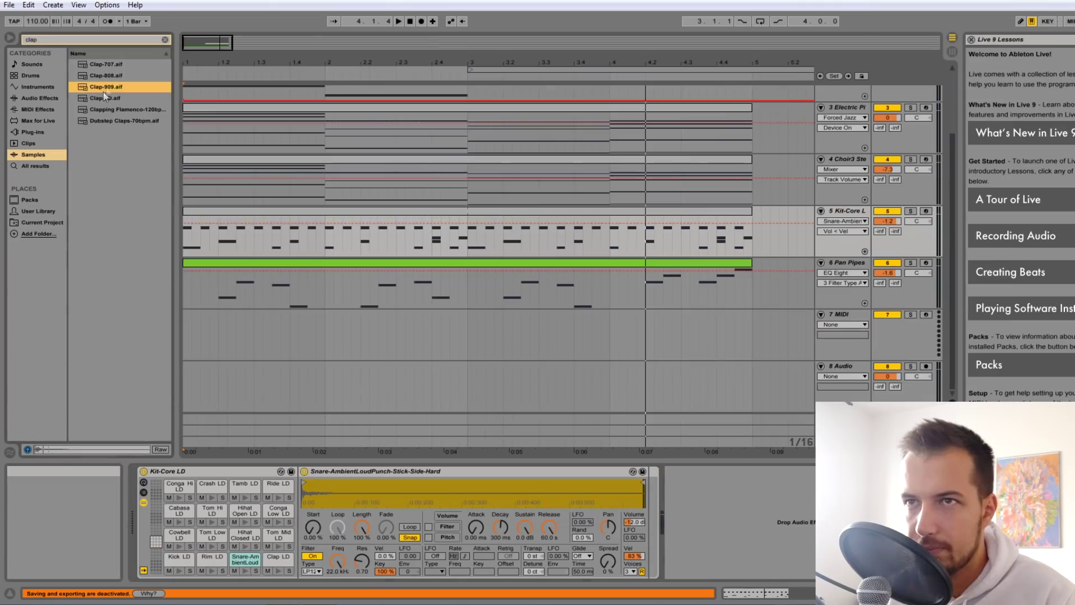
# - Place the Clap-909 sample on beat 1.2 of the 8 Audio track and play the arrangement
pyautogui.click(112, 97)
pyautogui.click(106, 87)
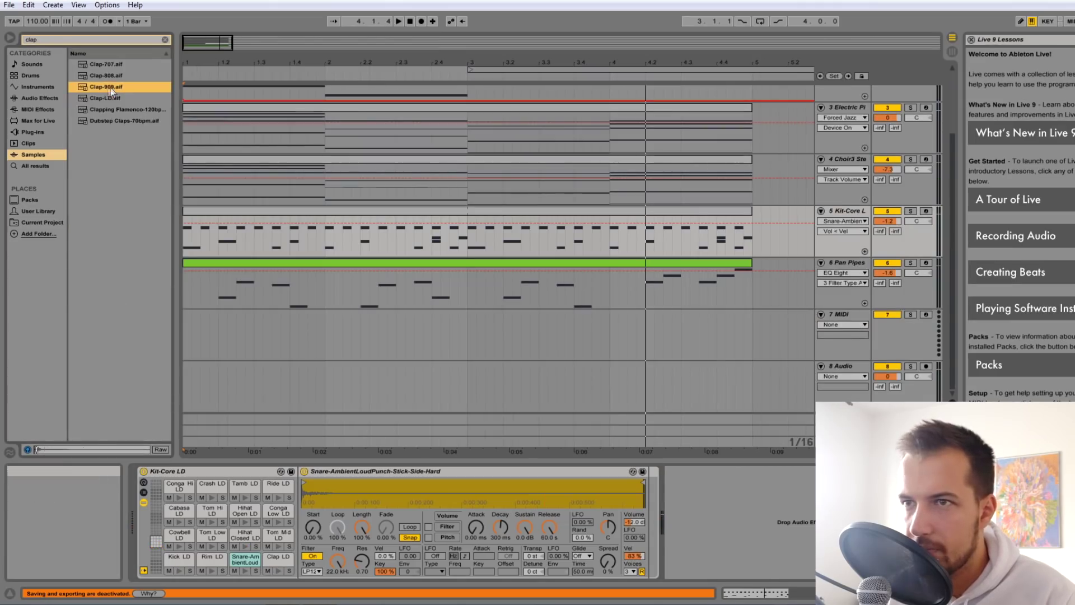
pyautogui.moveTo(106, 87); pyautogui.dragTo(220, 388)
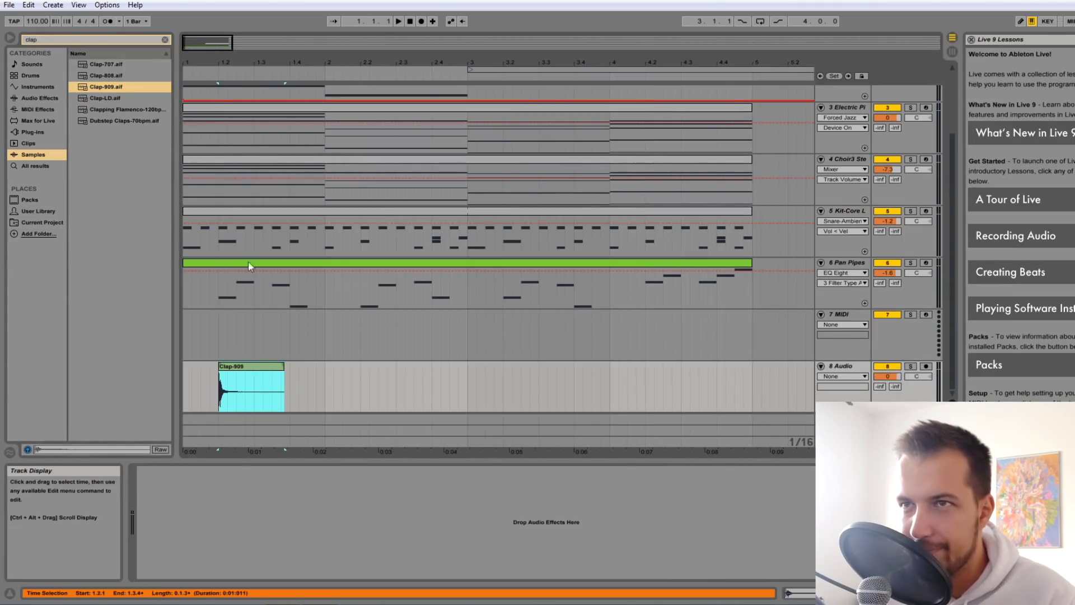
pyautogui.click(401, 21)
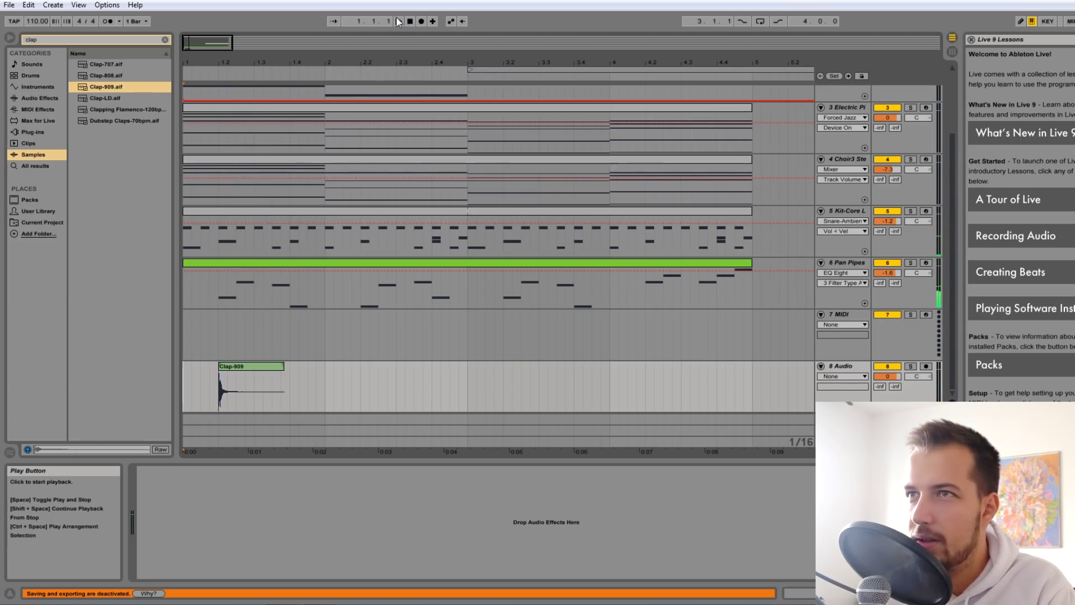
pyautogui.click(409, 22)
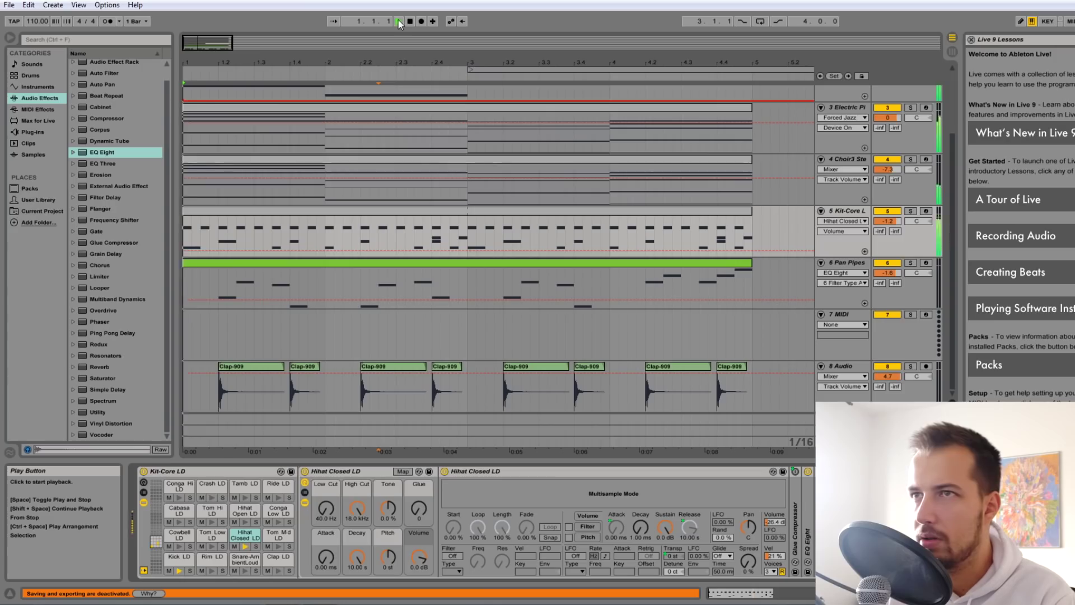
pyautogui.click(398, 21)
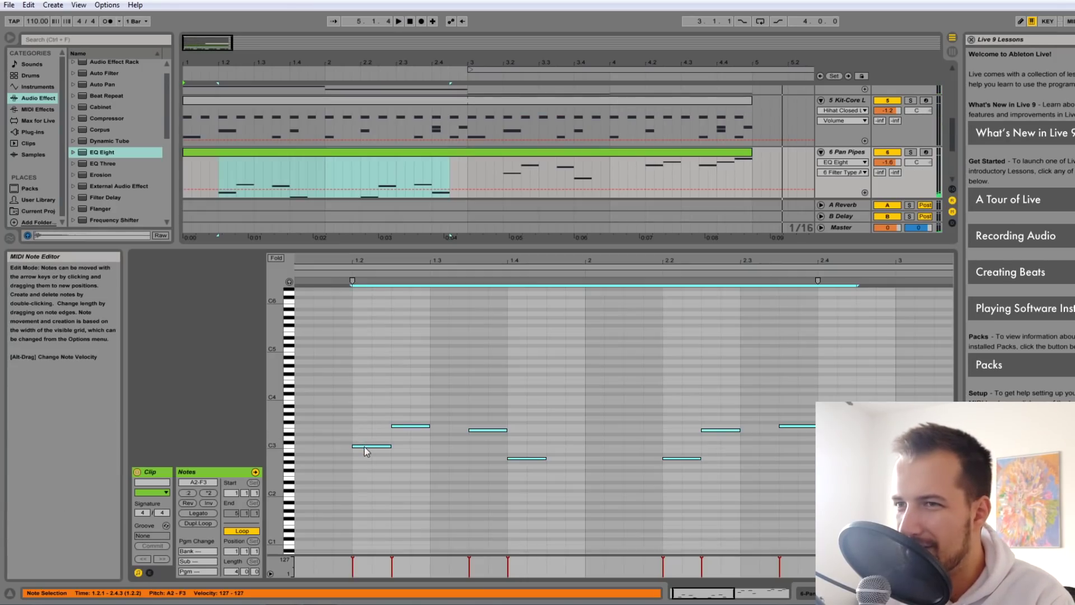
# - Raise the Pan Pipes notes in bars one and two by an octave and transpose the whole melody down about three semitones
pyautogui.moveTo(365, 451); pyautogui.dragTo(364, 397)
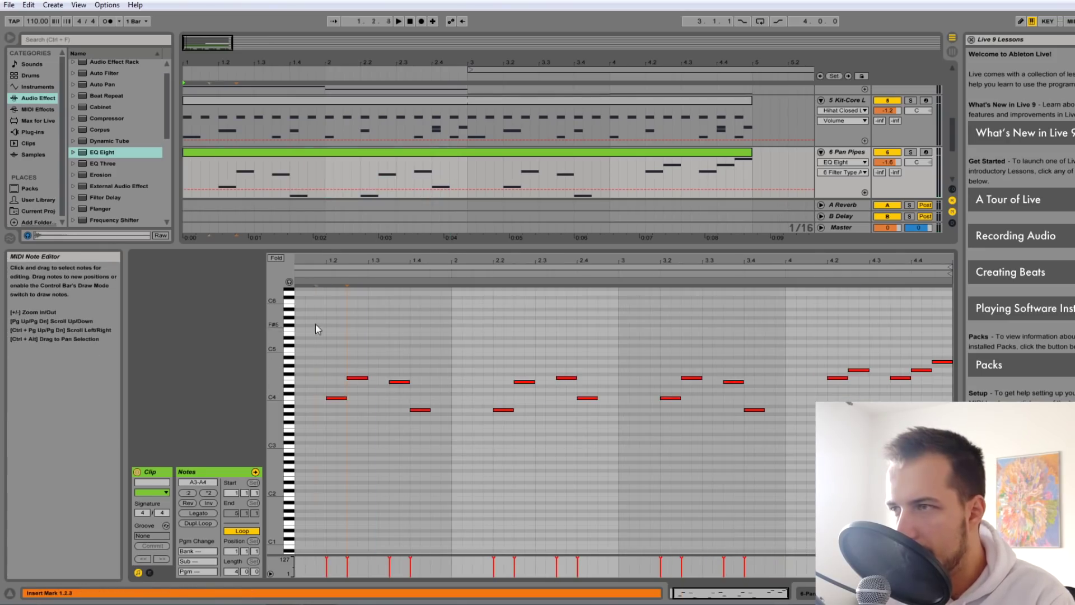
pyautogui.moveTo(315, 325); pyautogui.dragTo(948, 496)
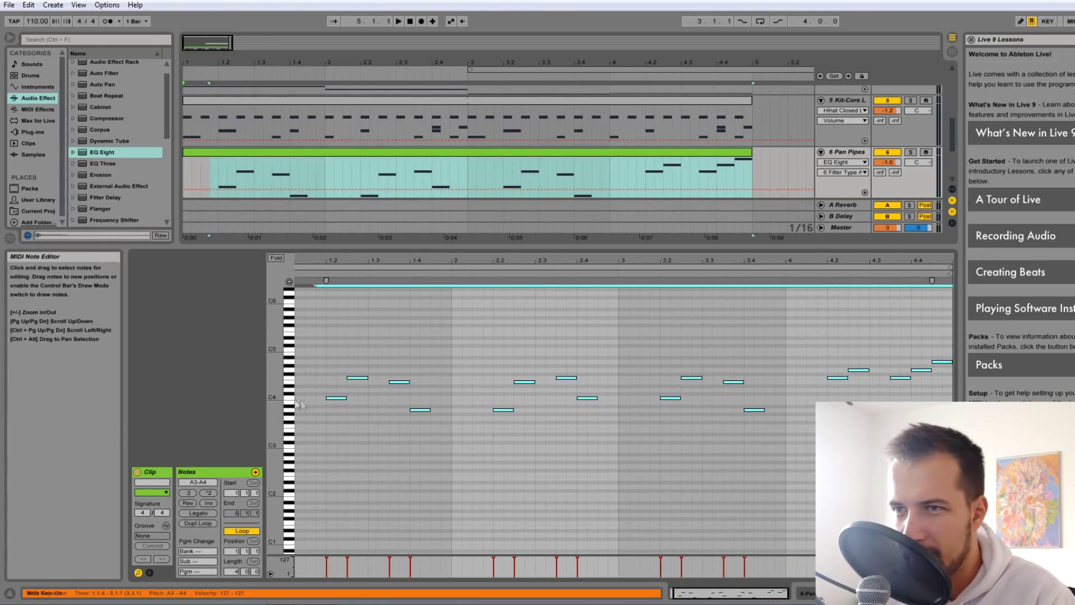
pyautogui.moveTo(332, 398); pyautogui.dragTo(333, 413)
# - Transpose all chord notes in the Choir3 Steam clip down three semitones
pyautogui.scroll(3, 468, 139)
pyautogui.click(468, 139)
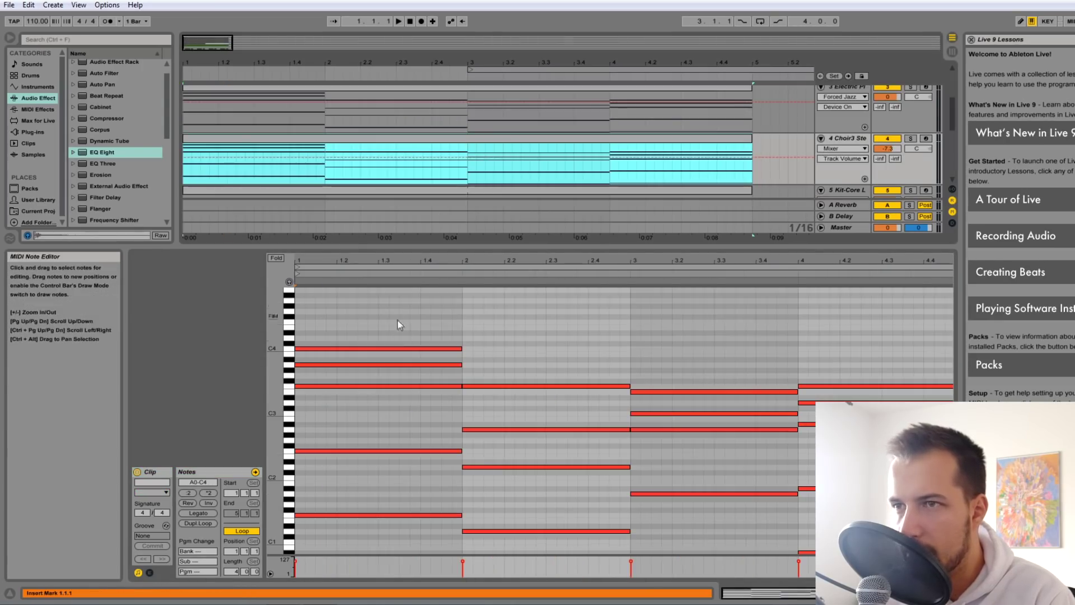
pyautogui.click(370, 308)
pyautogui.hotkey('ctrl', 'a')
pyautogui.moveTo(304, 471); pyautogui.dragTo(304, 486)
# - Select all the chord notes in the Electric Piano clip
pyautogui.click(415, 88)
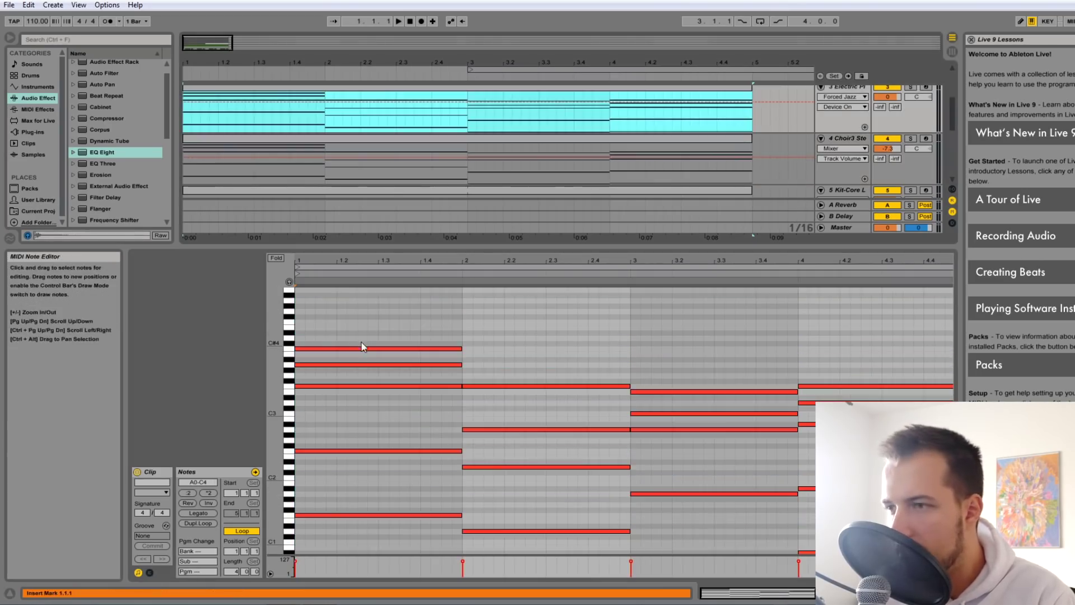
pyautogui.moveTo(324, 317); pyautogui.dragTo(897, 563)
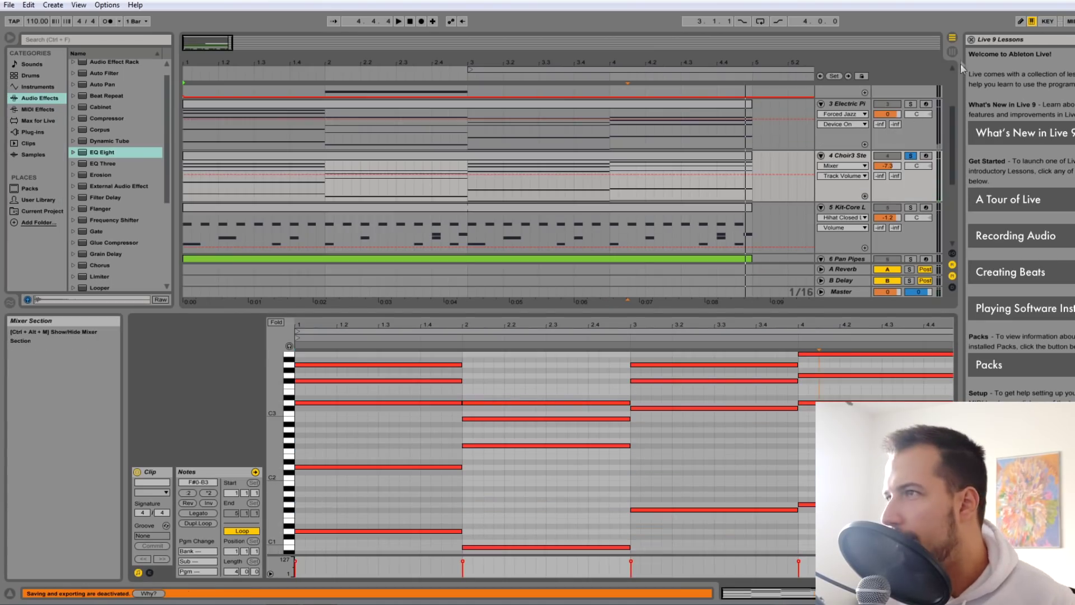